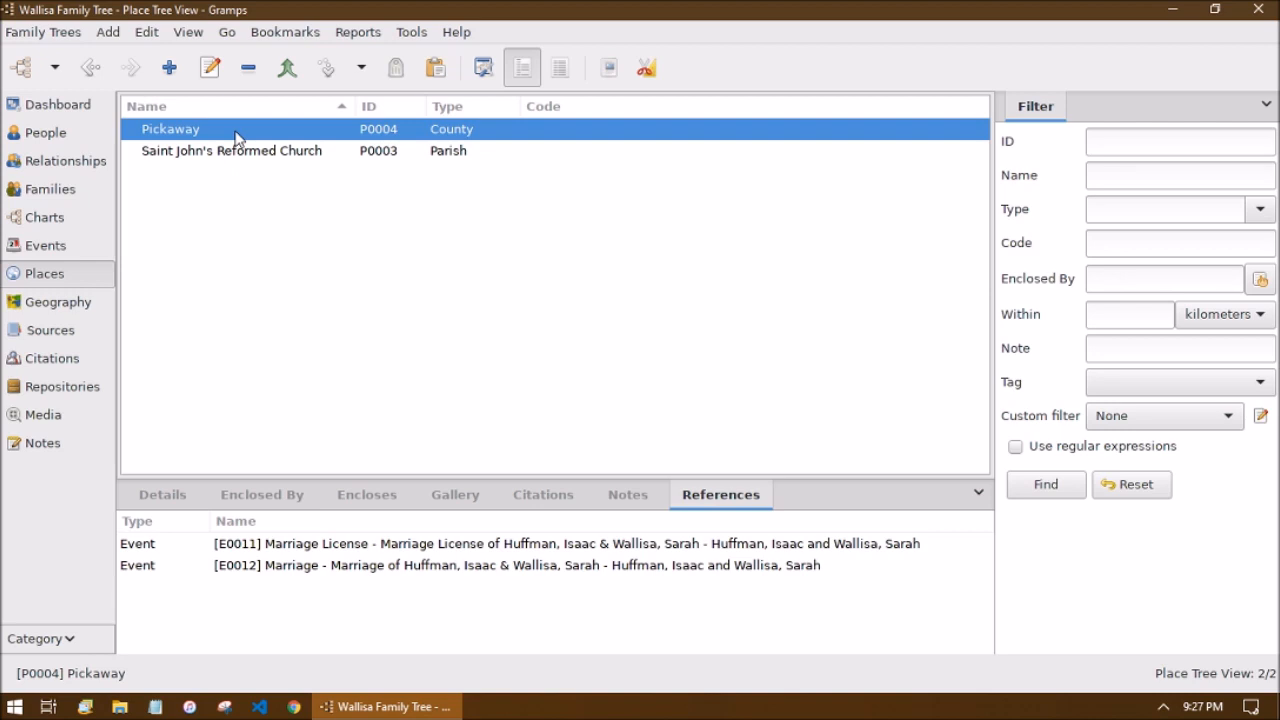
Add a new top-level place named USA with the type Country.
left_click(237, 160)
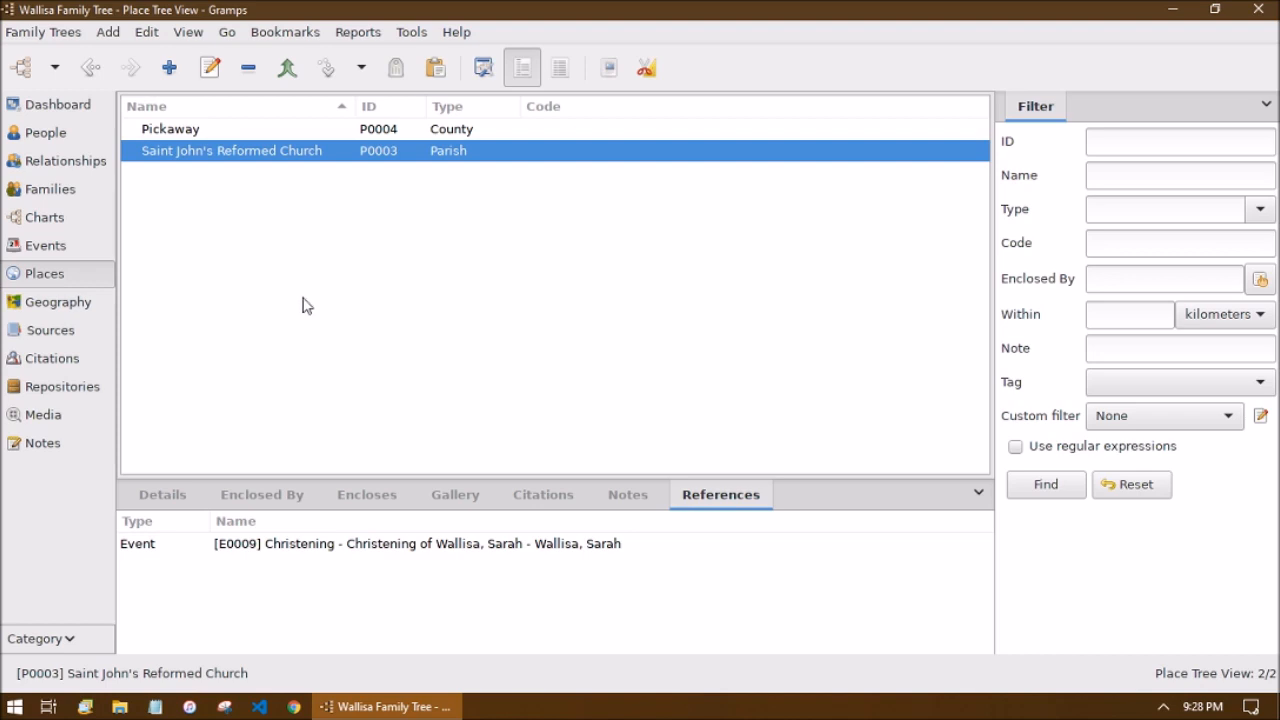
left_click(112, 36)
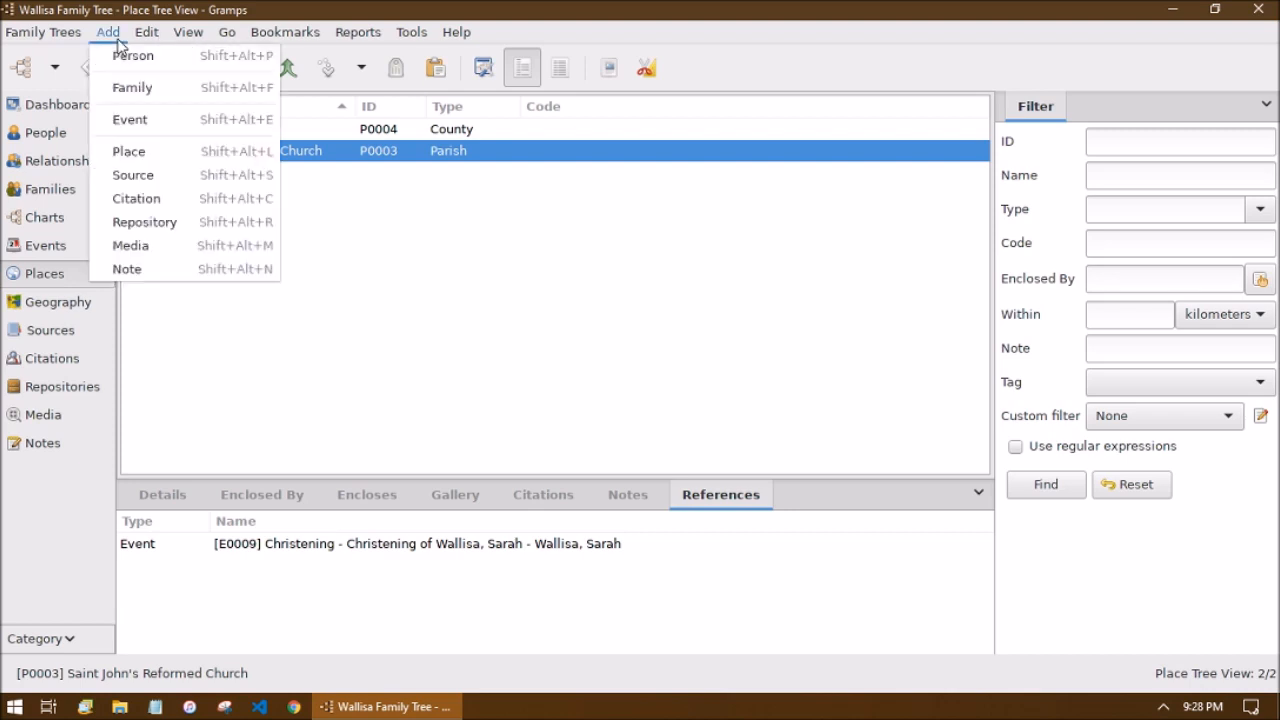
left_click(126, 151)
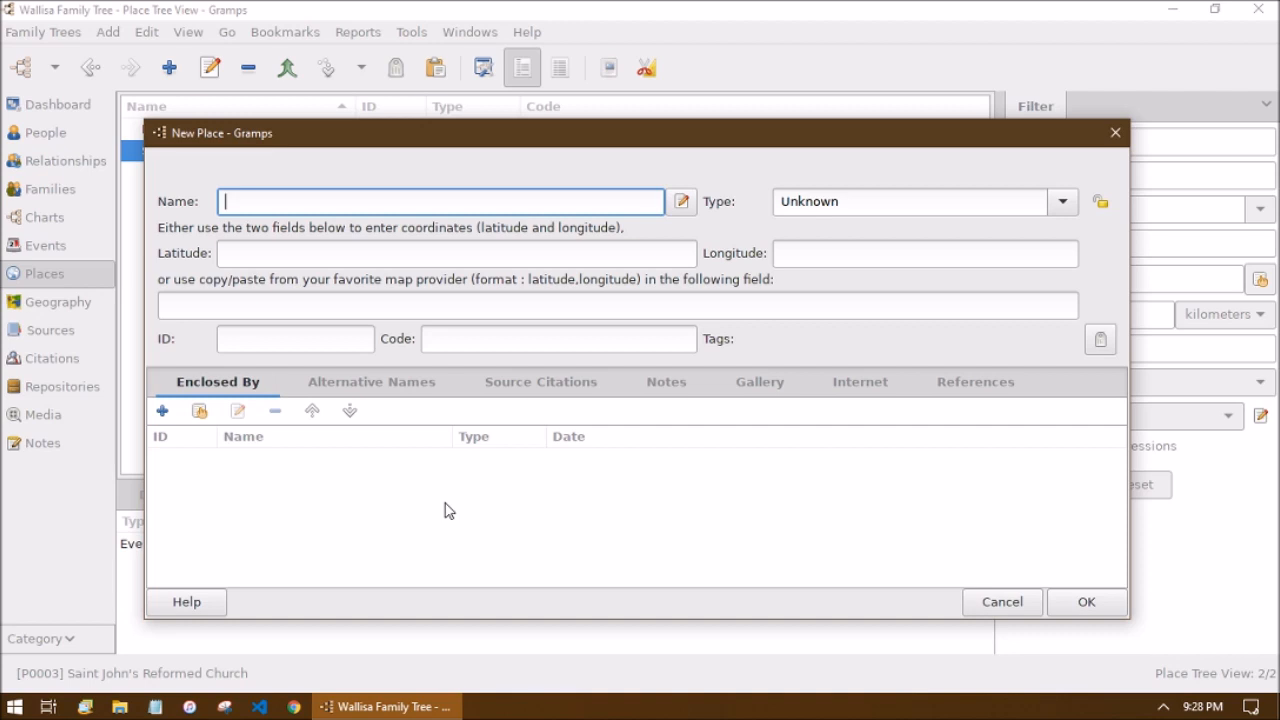
type("USA")
left_click(1060, 205)
left_click(1000, 243)
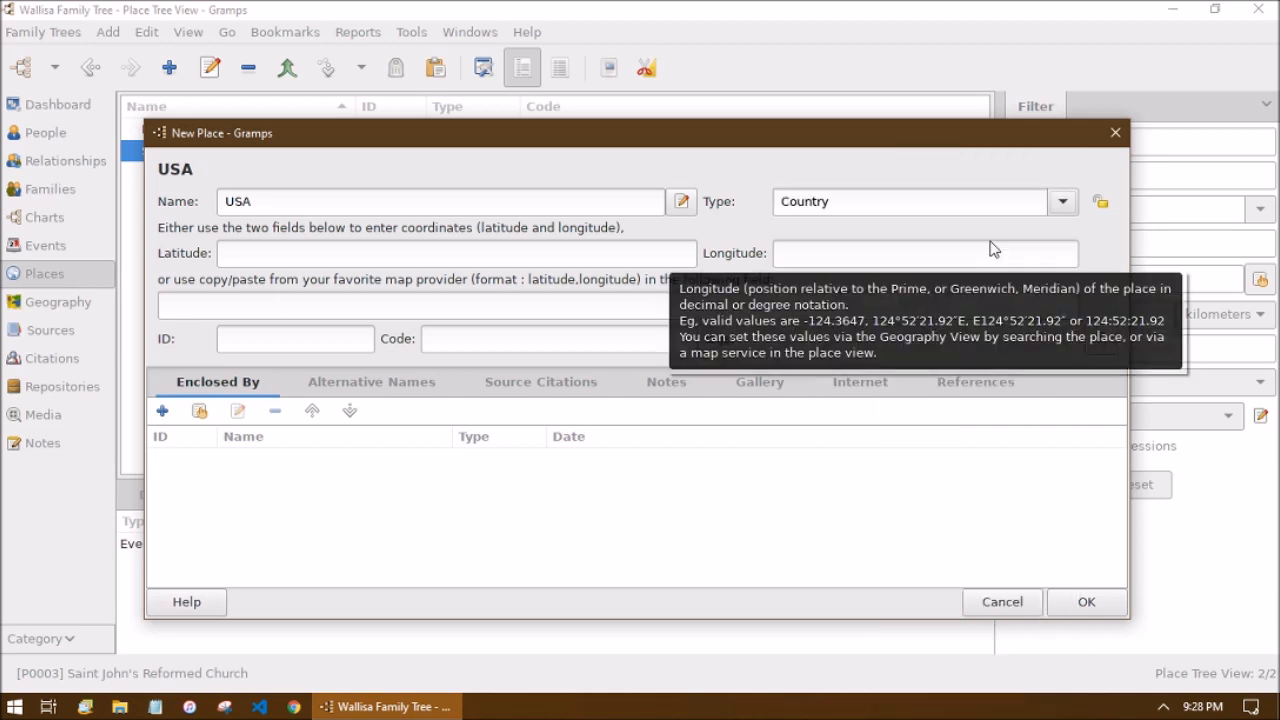
left_click(1090, 606)
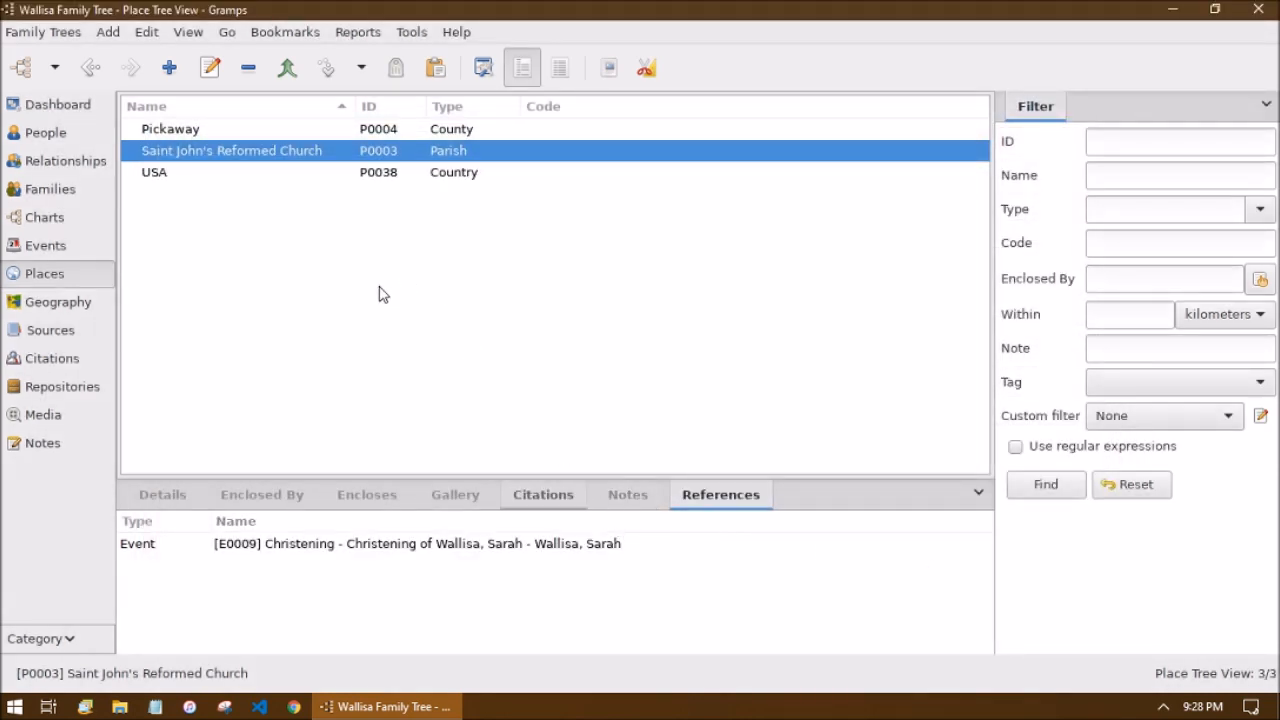
Add a new place named Pennsylvania enclosed by USA.
left_click(165, 174)
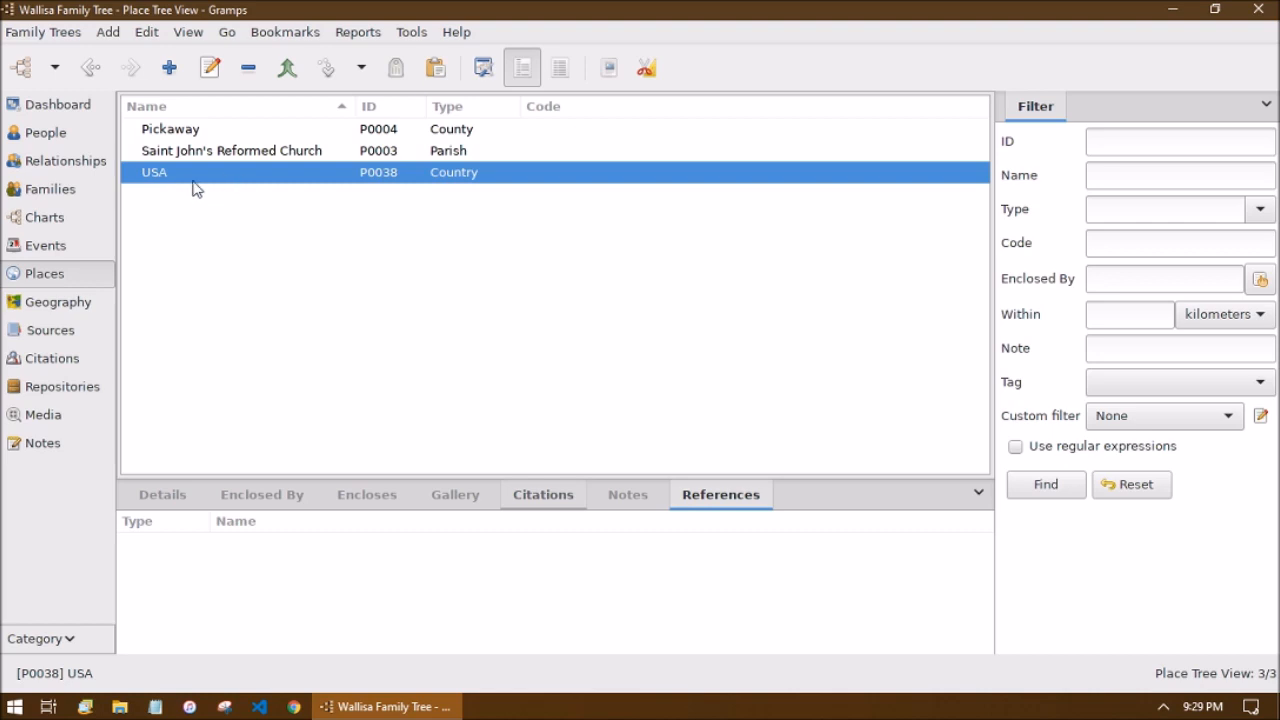
left_click(178, 67)
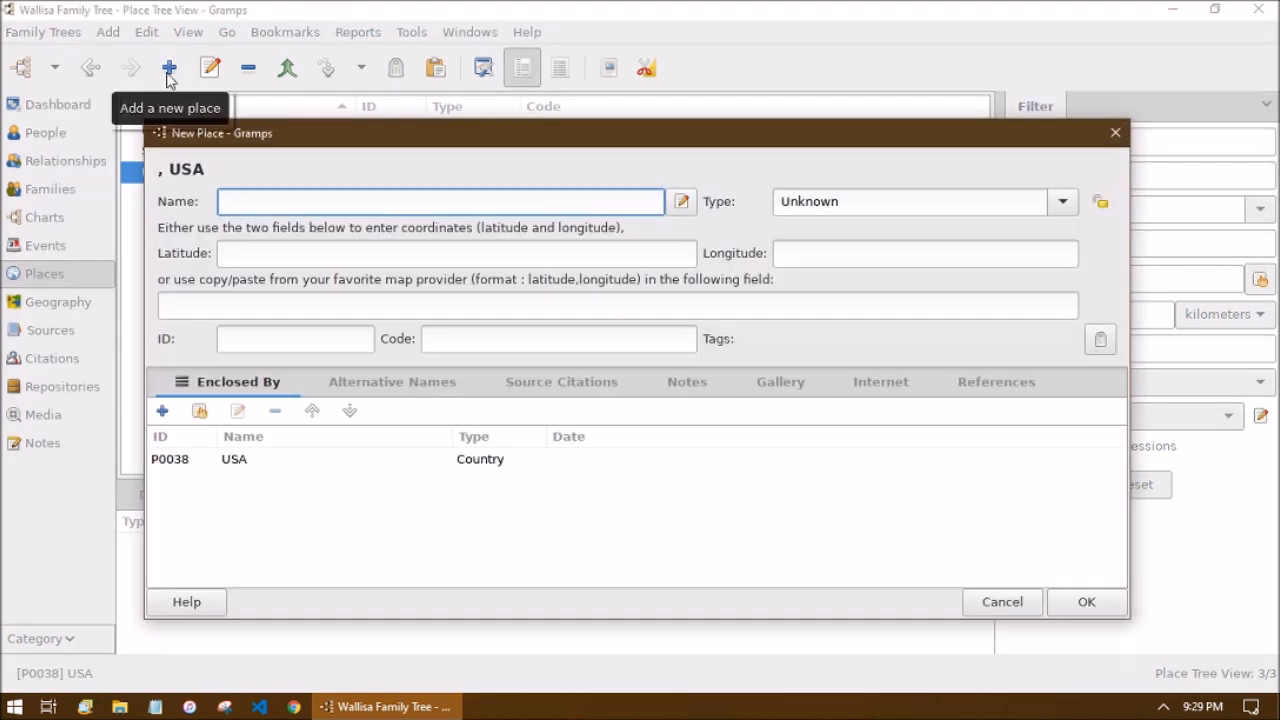
type("Pennsylvania")
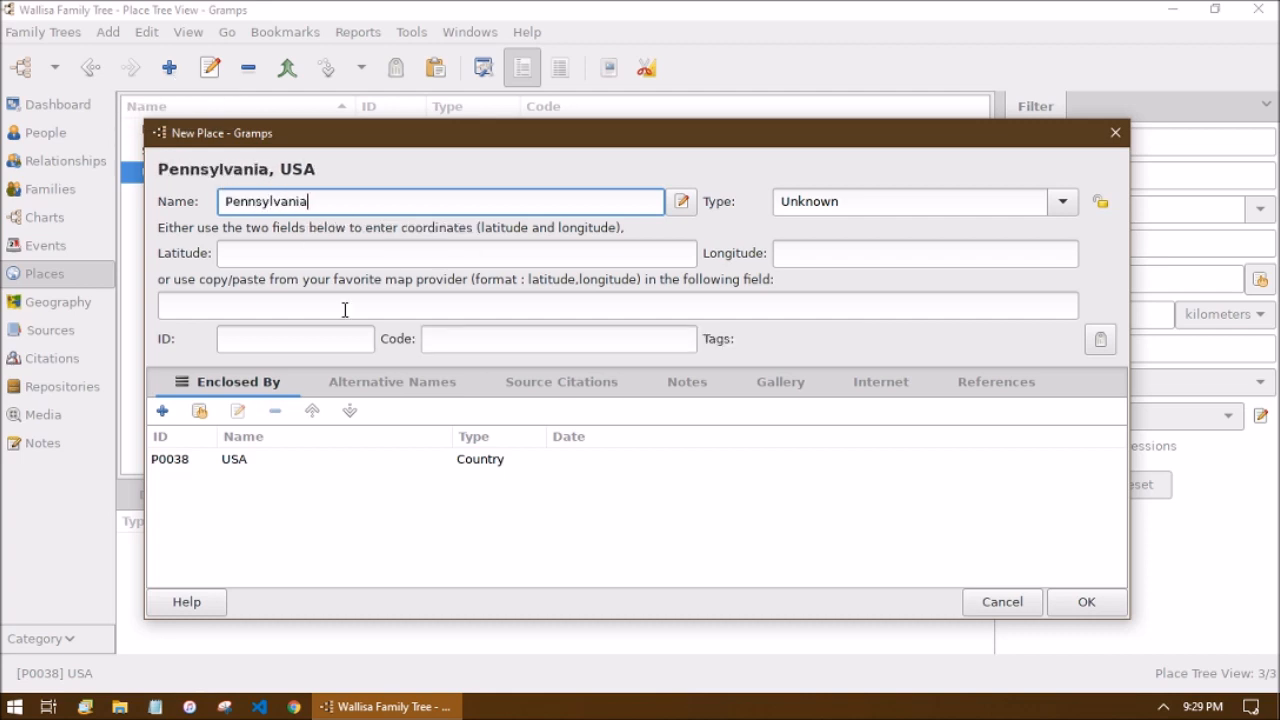
left_click_drag(404, 140, 534, 112)
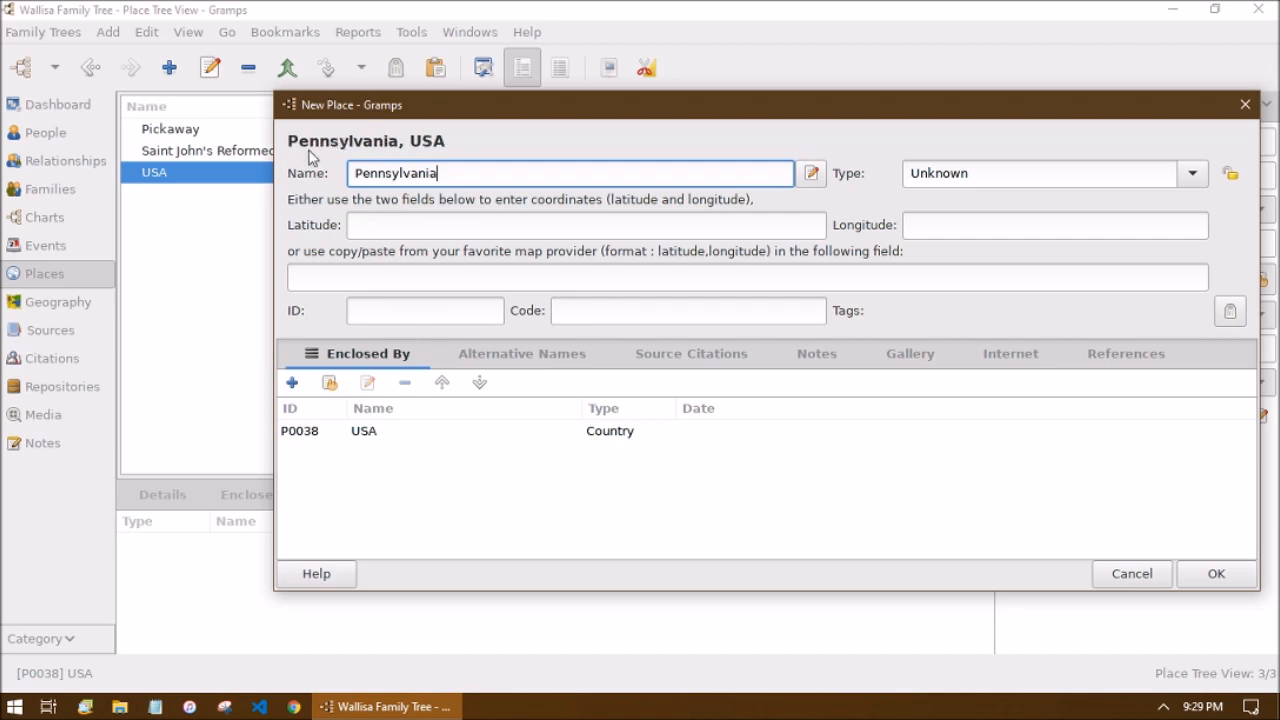
left_click(1213, 572)
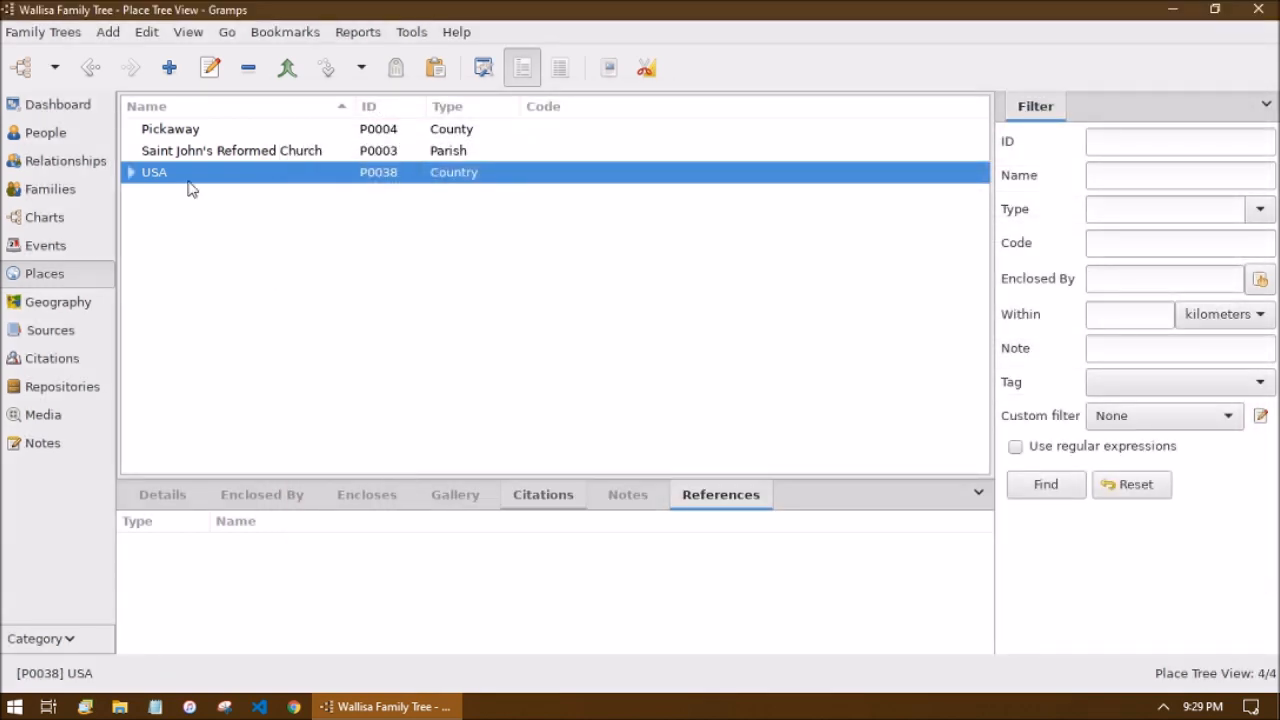
Expand USA in the place tree, view the places as a flat list, and return to the tree view.
left_click(521, 72)
left_click(130, 173)
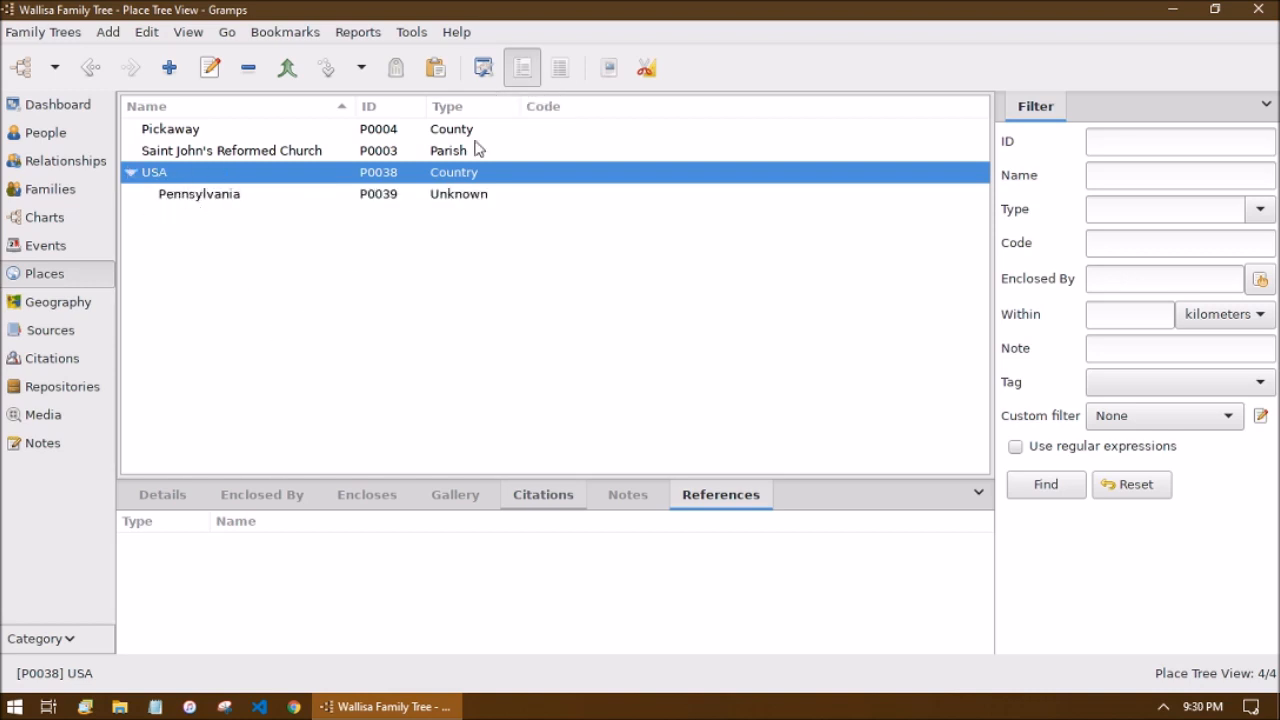
left_click(561, 82)
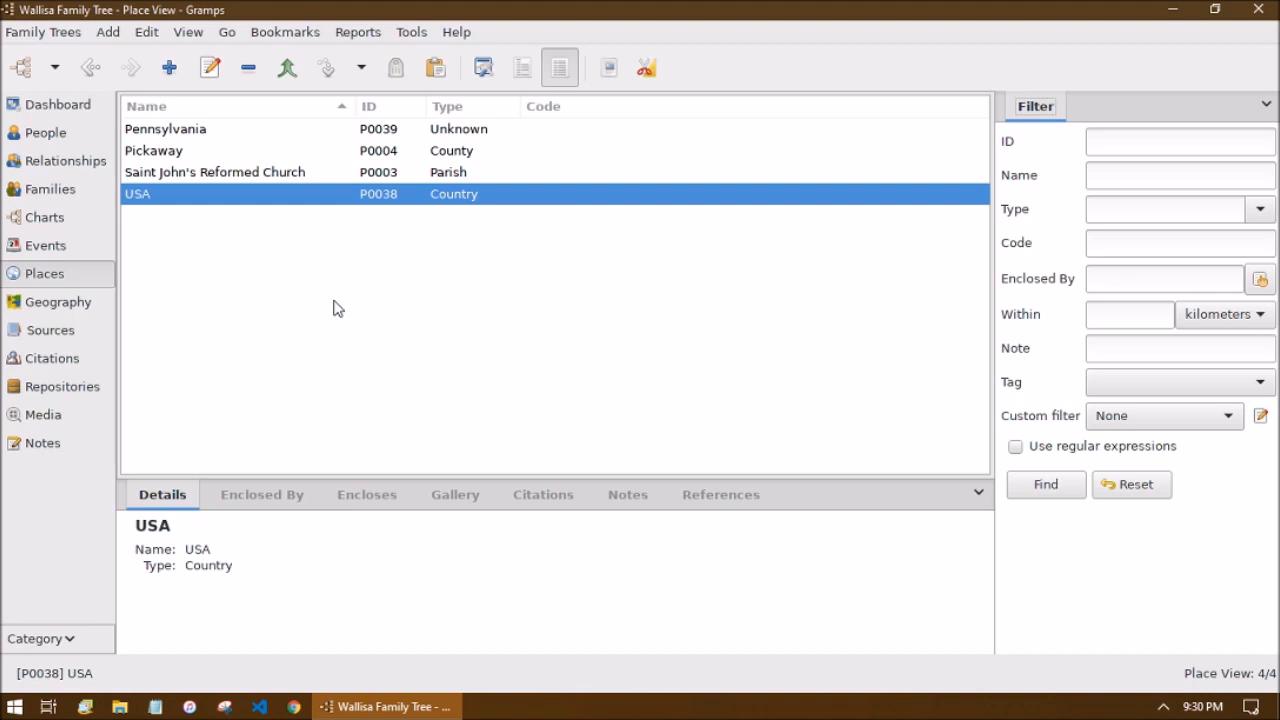
left_click(521, 70)
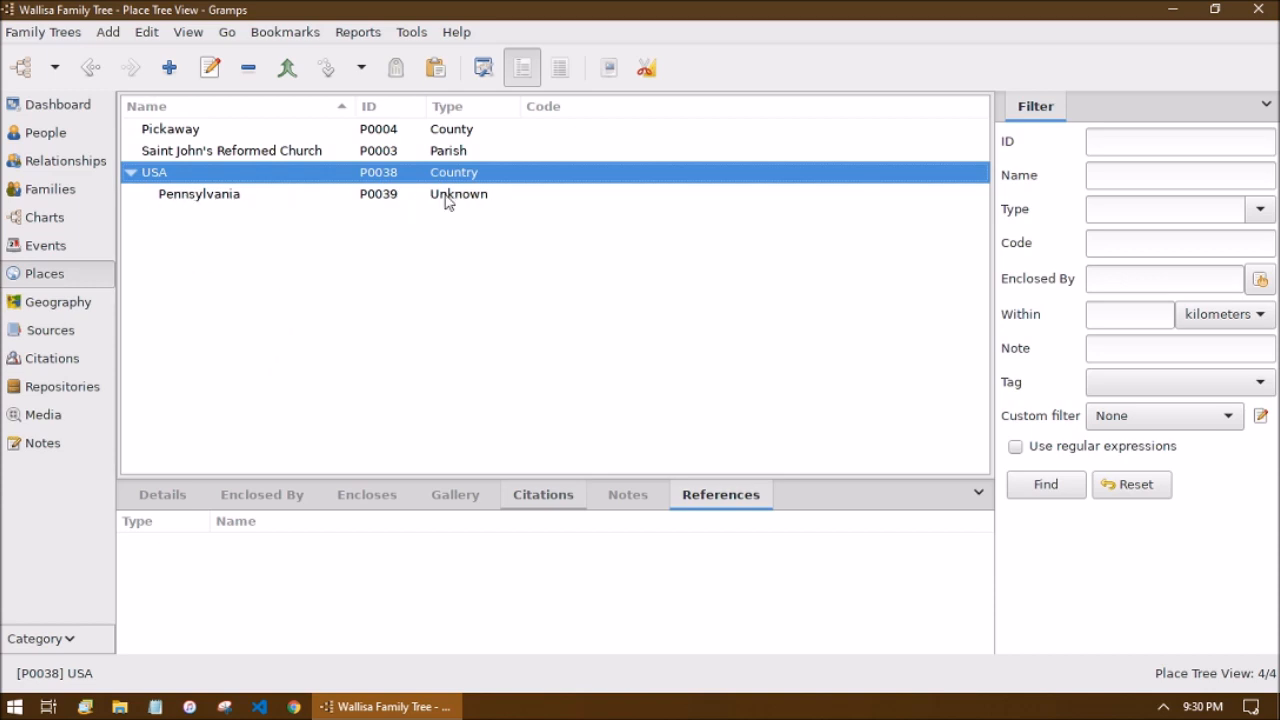
Set the place type of Pennsylvania to State.
left_click(233, 200)
double_click(233, 207)
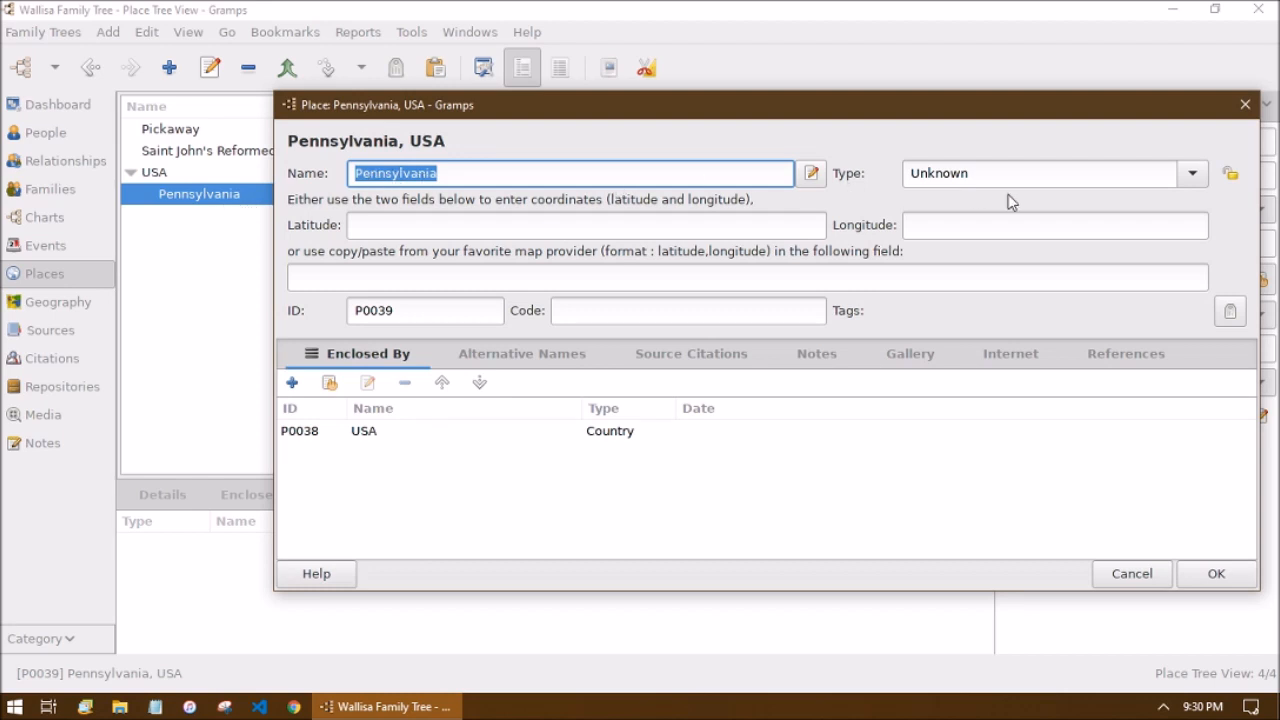
left_click(1192, 173)
left_click(1034, 598)
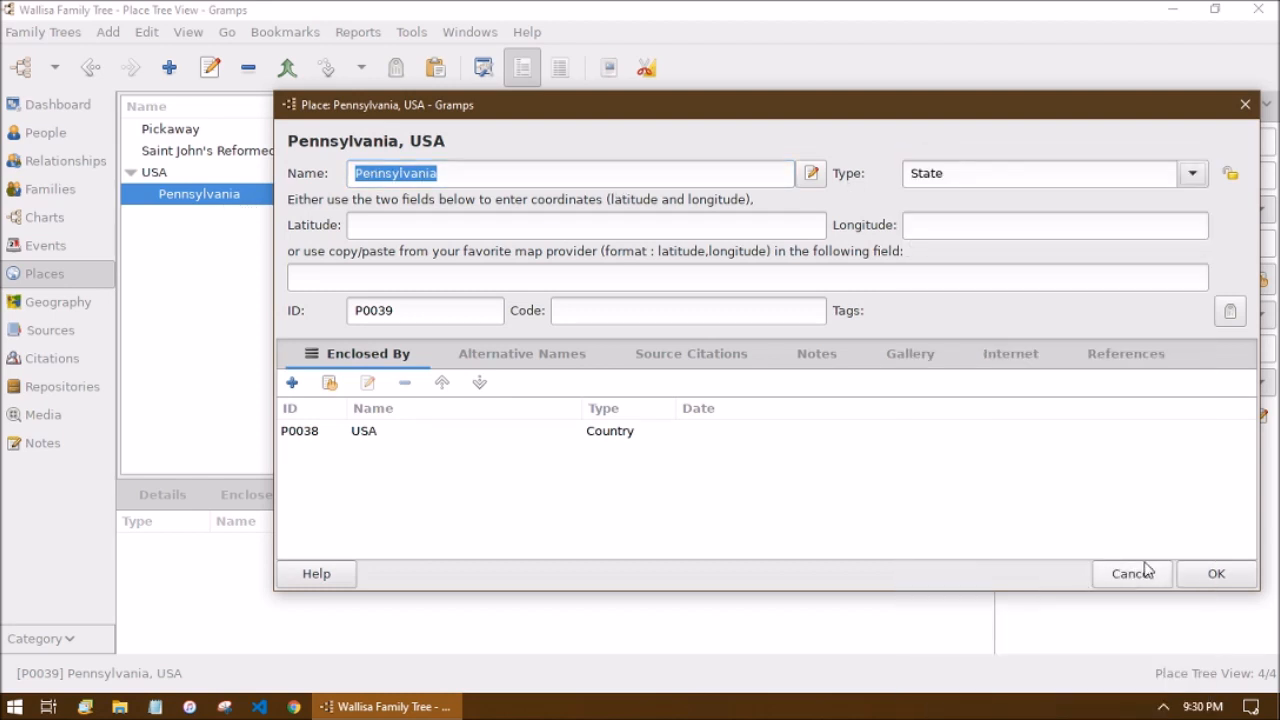
left_click(1208, 573)
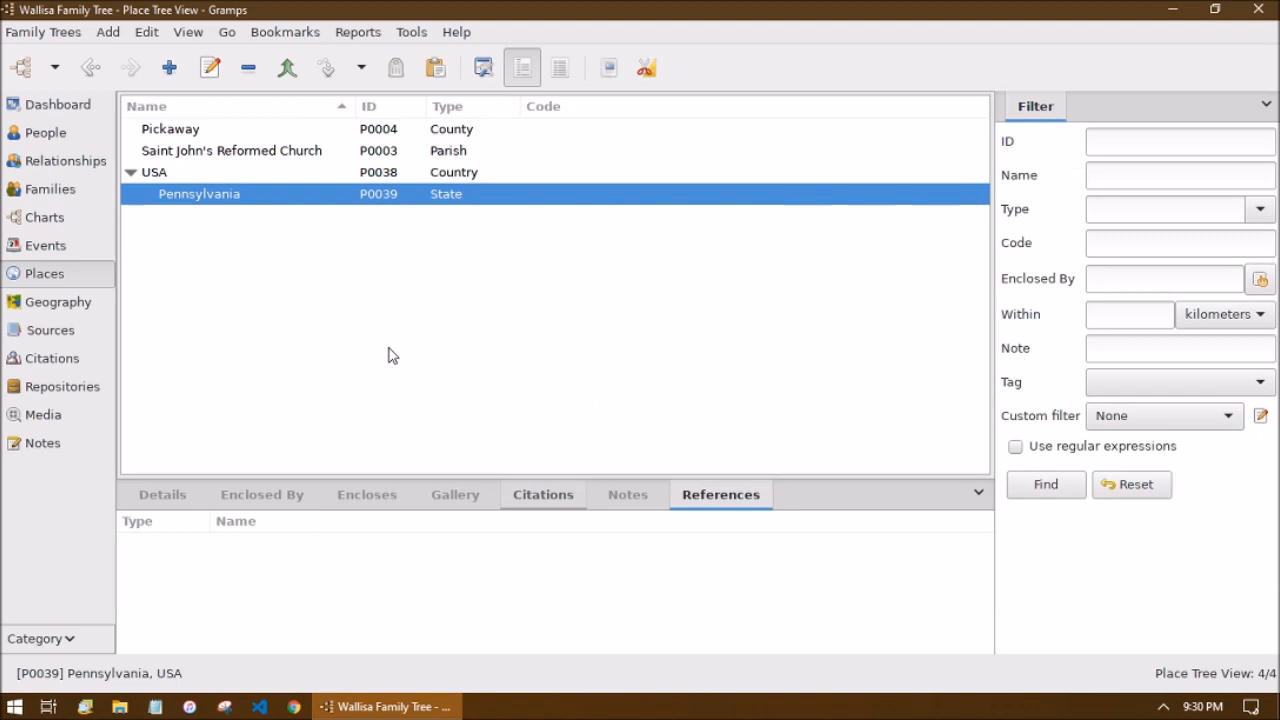
Add a new place named Schuylkill with the type County, enclosed by Pennsylvania.
left_click(168, 68)
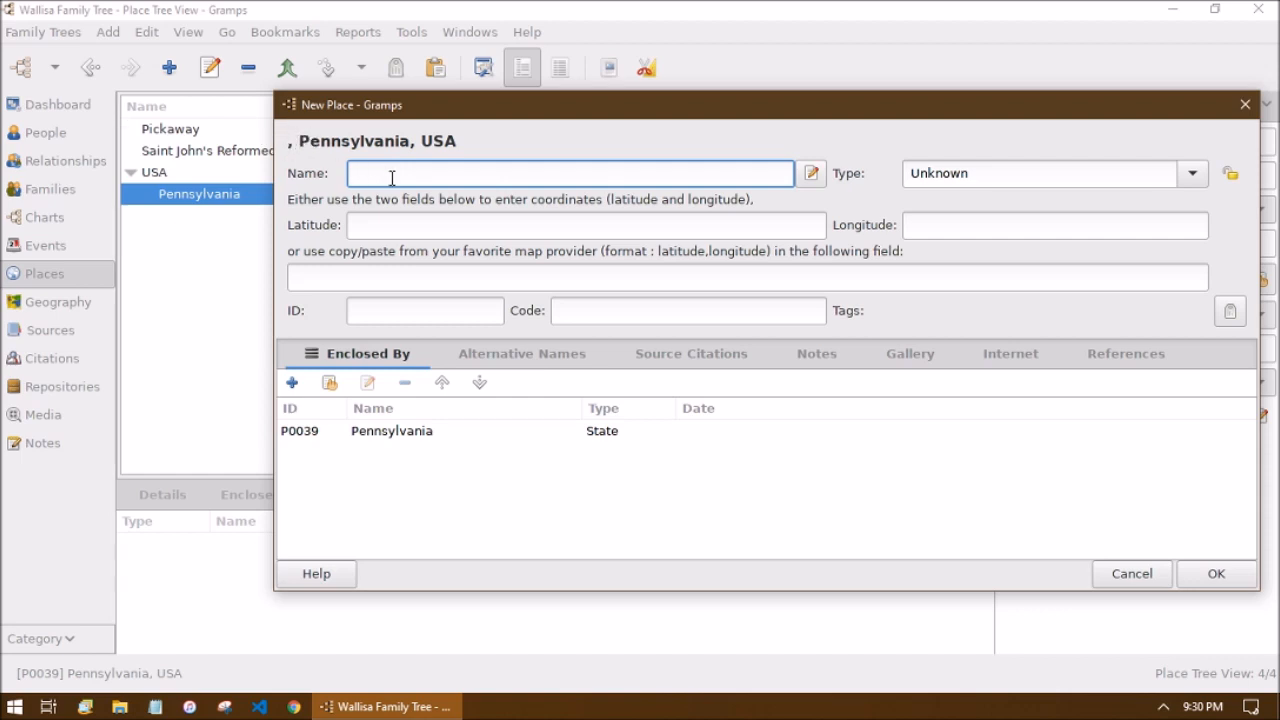
type("Sch")
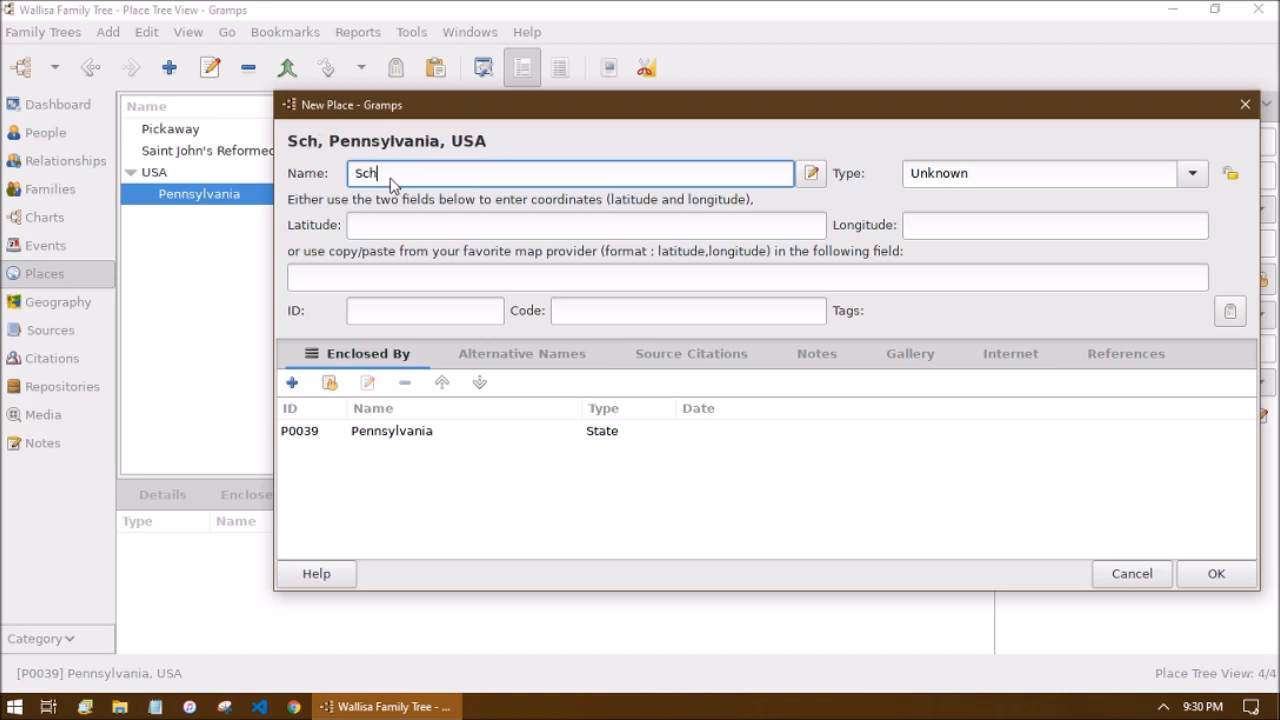
type("u")
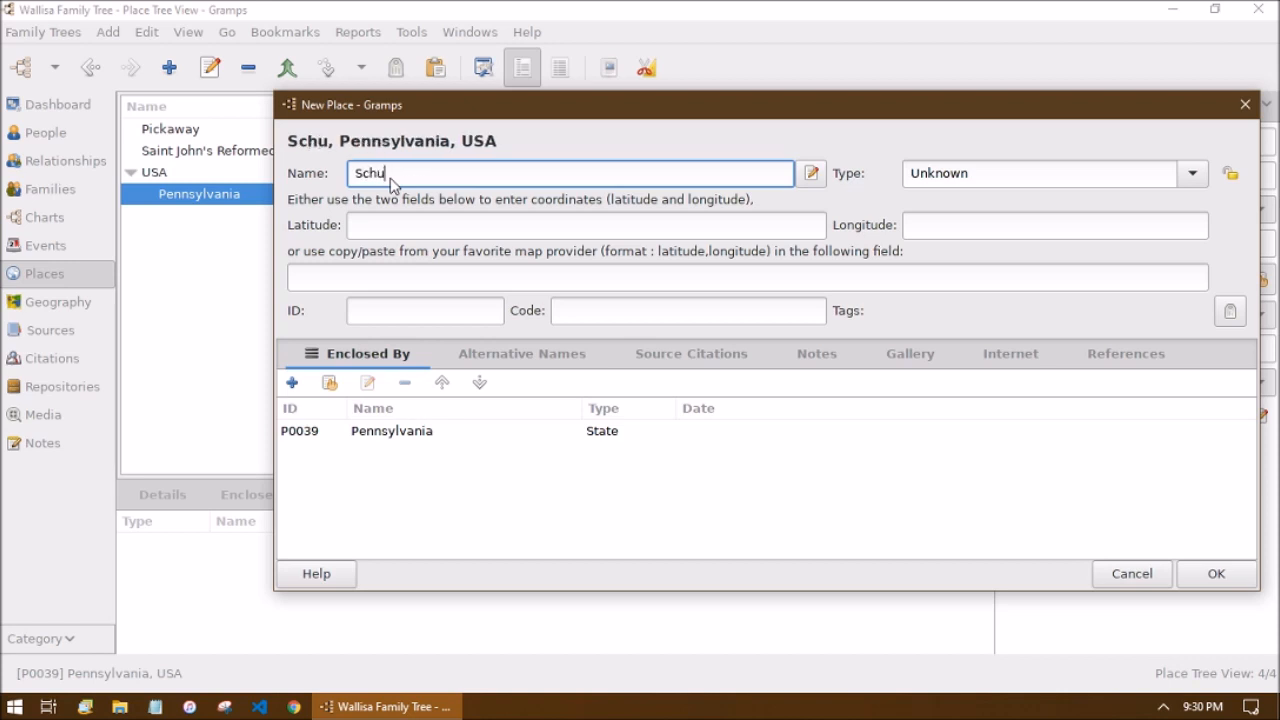
type("ylk")
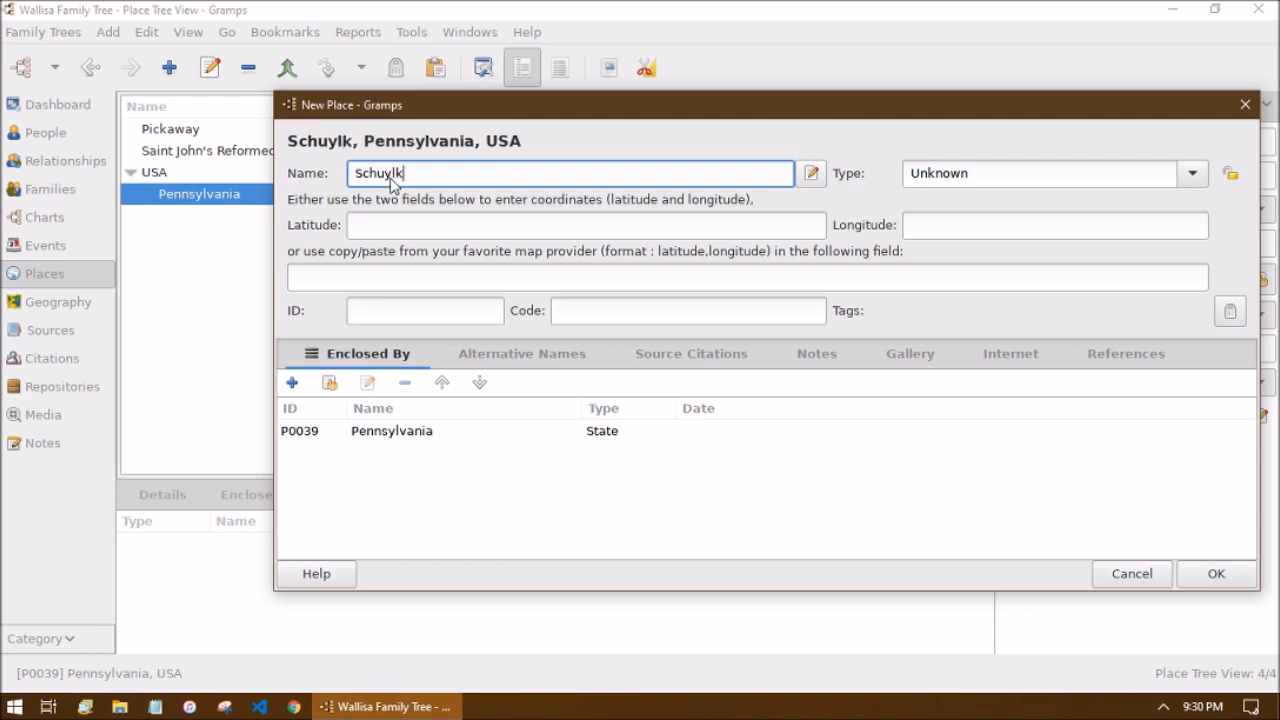
type("ill")
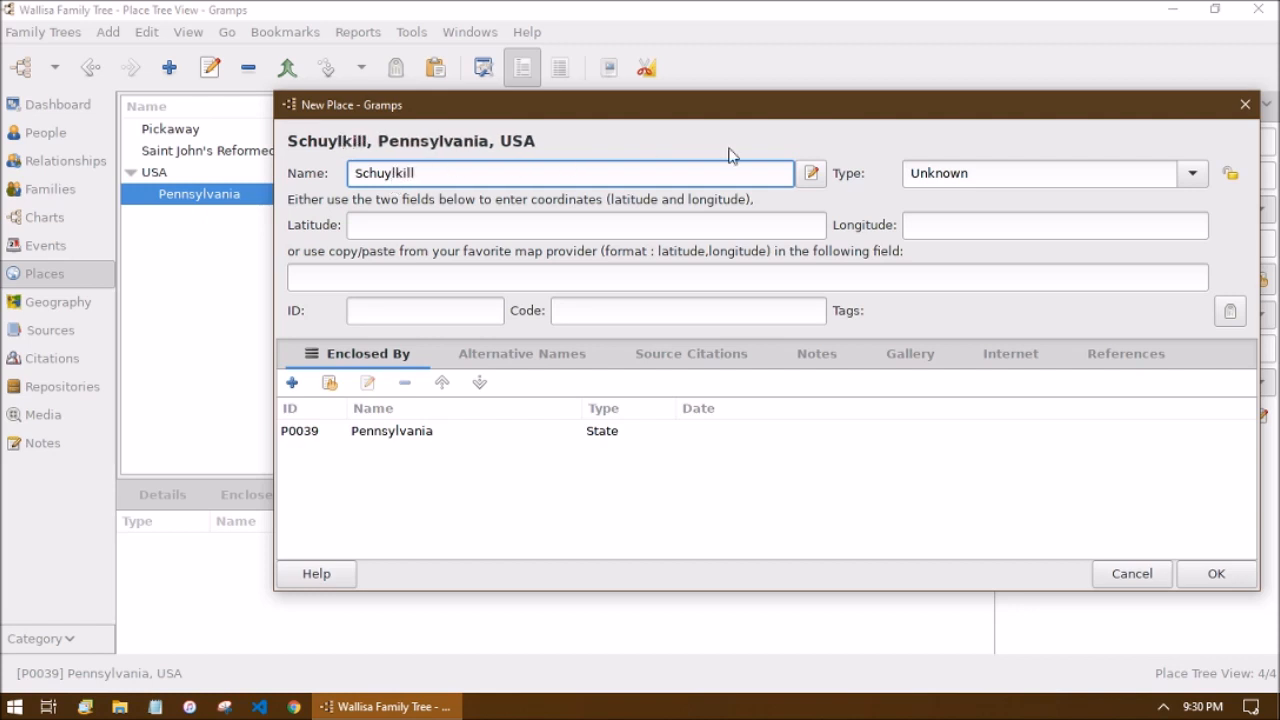
left_click(1193, 175)
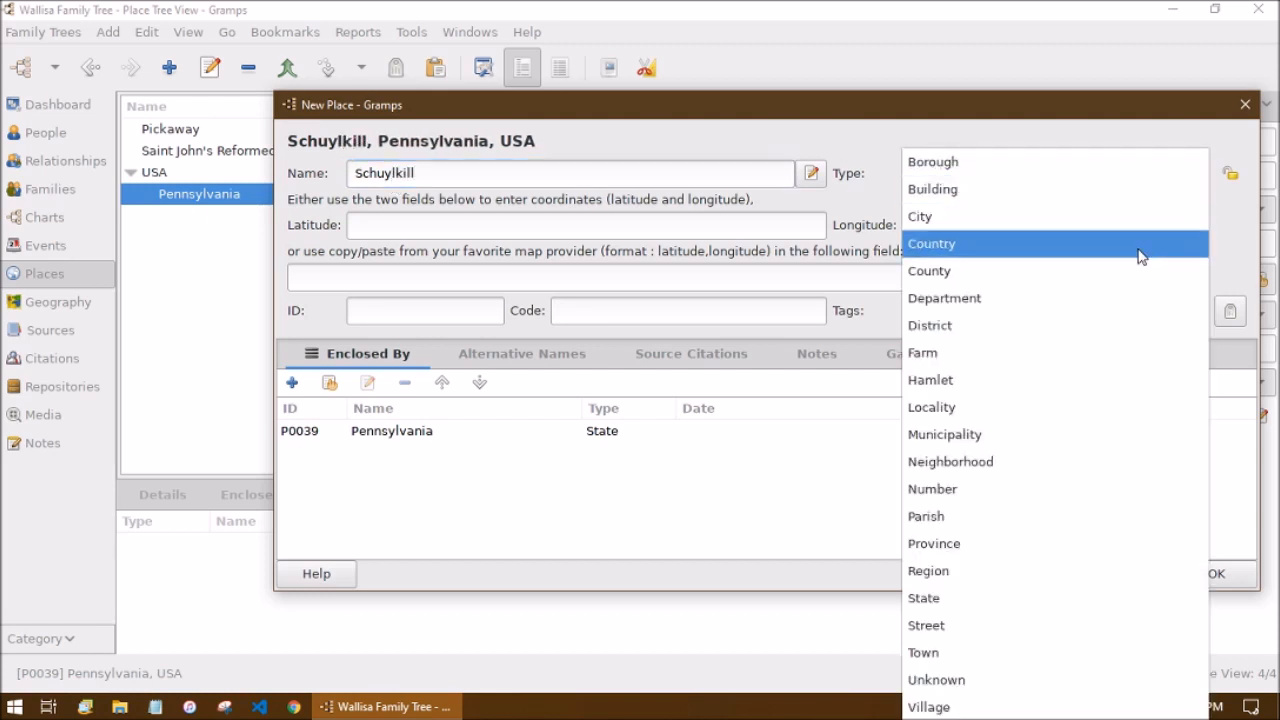
left_click(1118, 273)
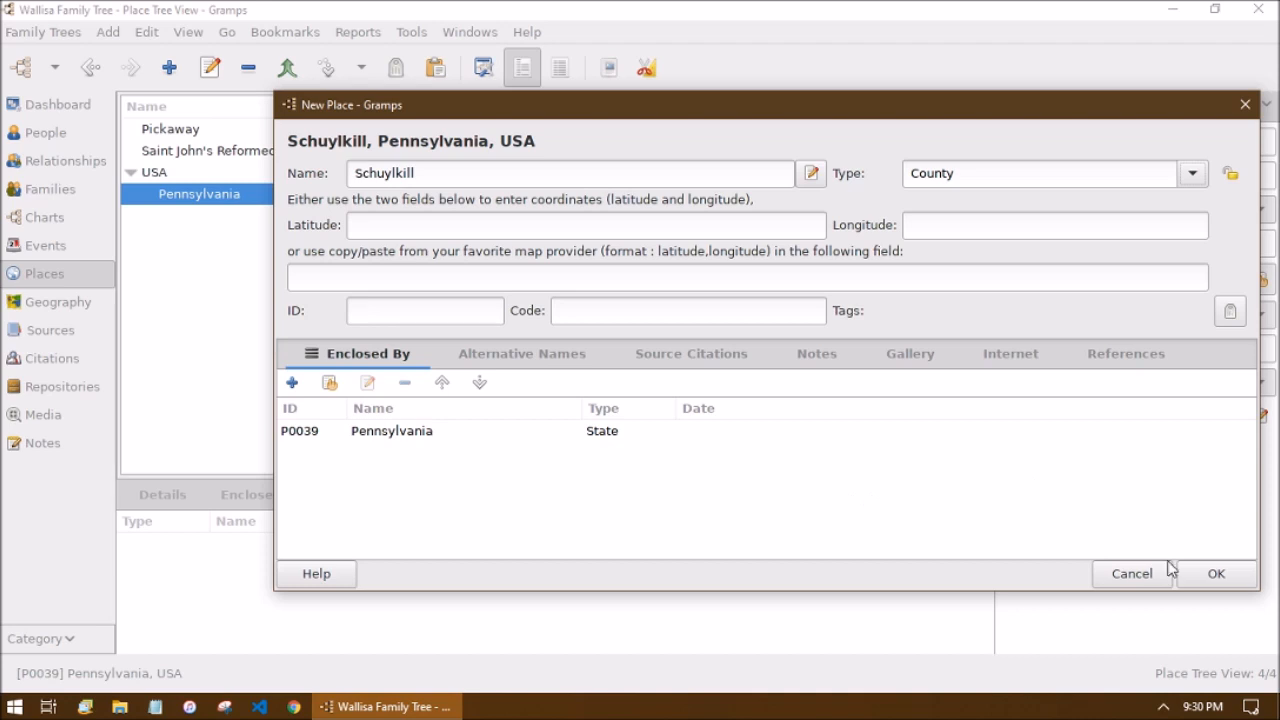
left_click(1220, 575)
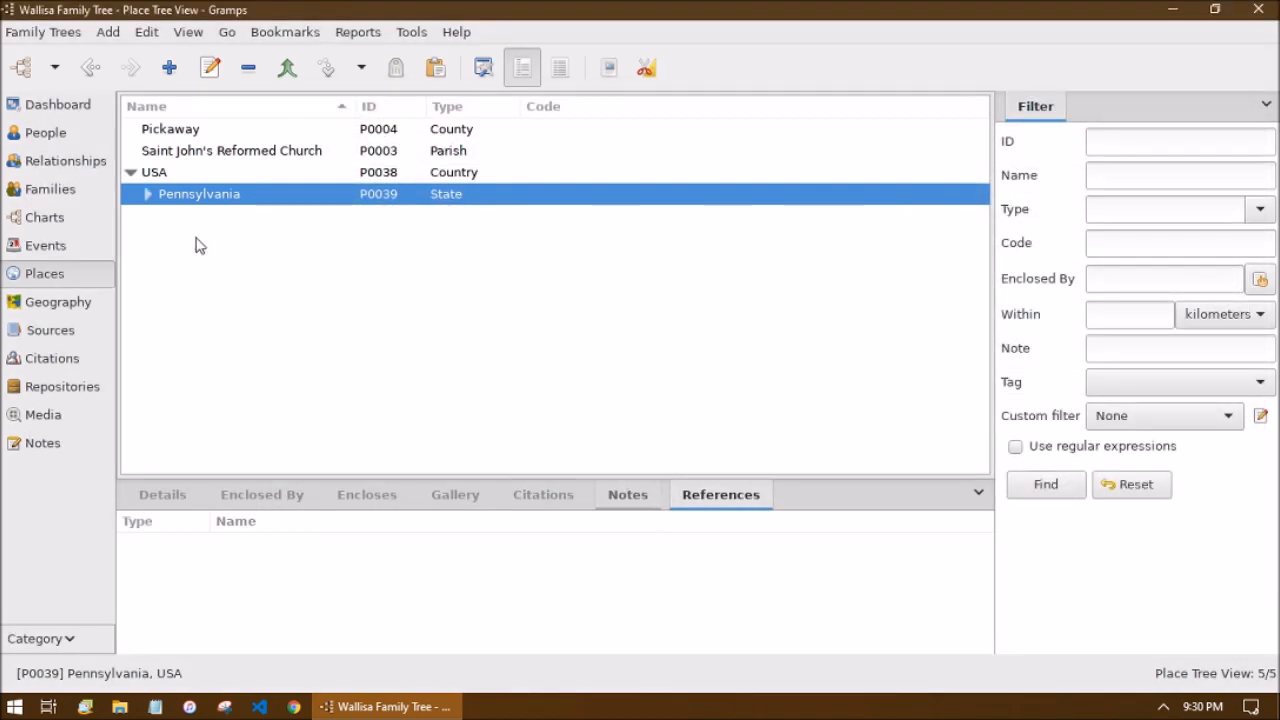
Add a new place named Orwigsburg with the type Borough, enclosed by Schuylkill, and show it in the place tree.
left_click(148, 194)
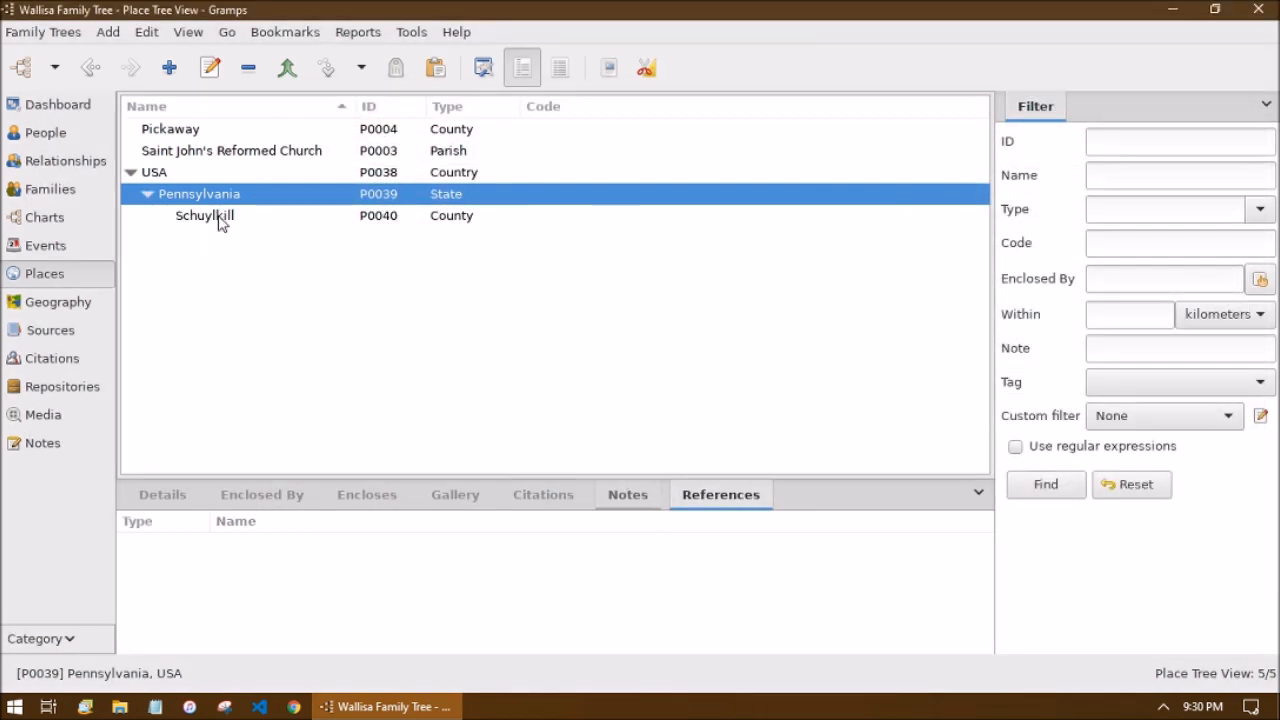
left_click(220, 215)
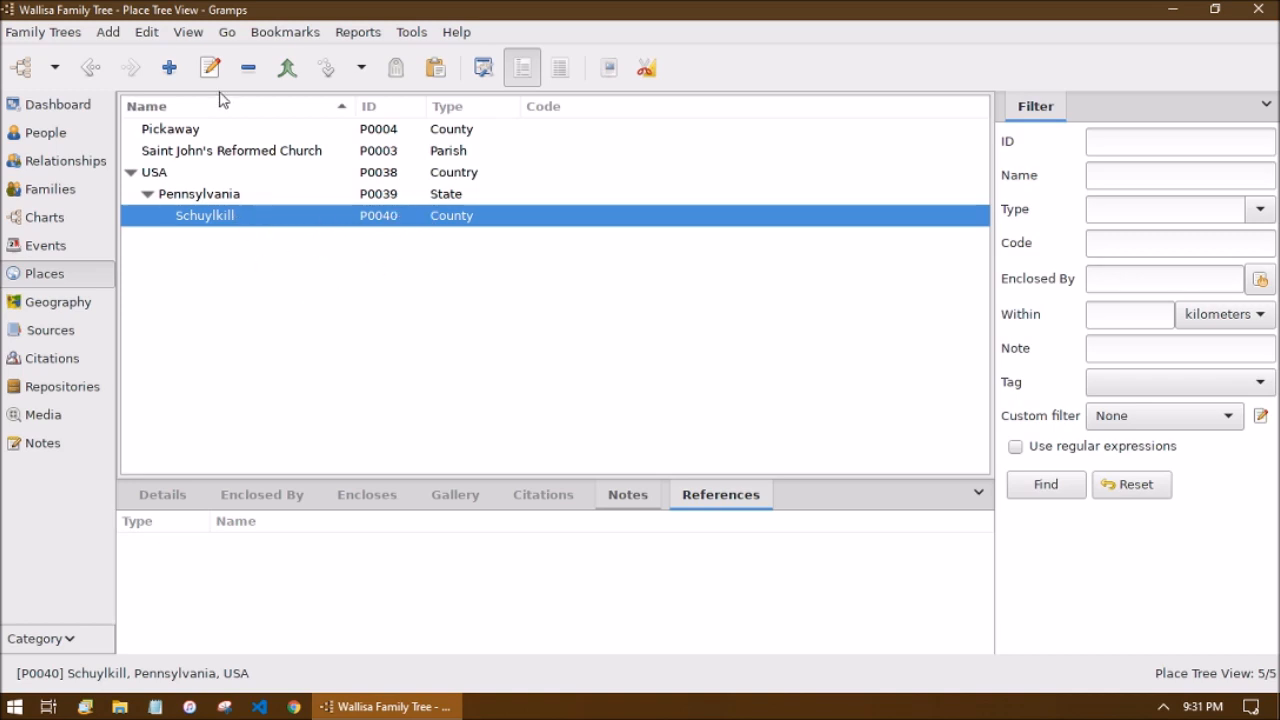
left_click(169, 68)
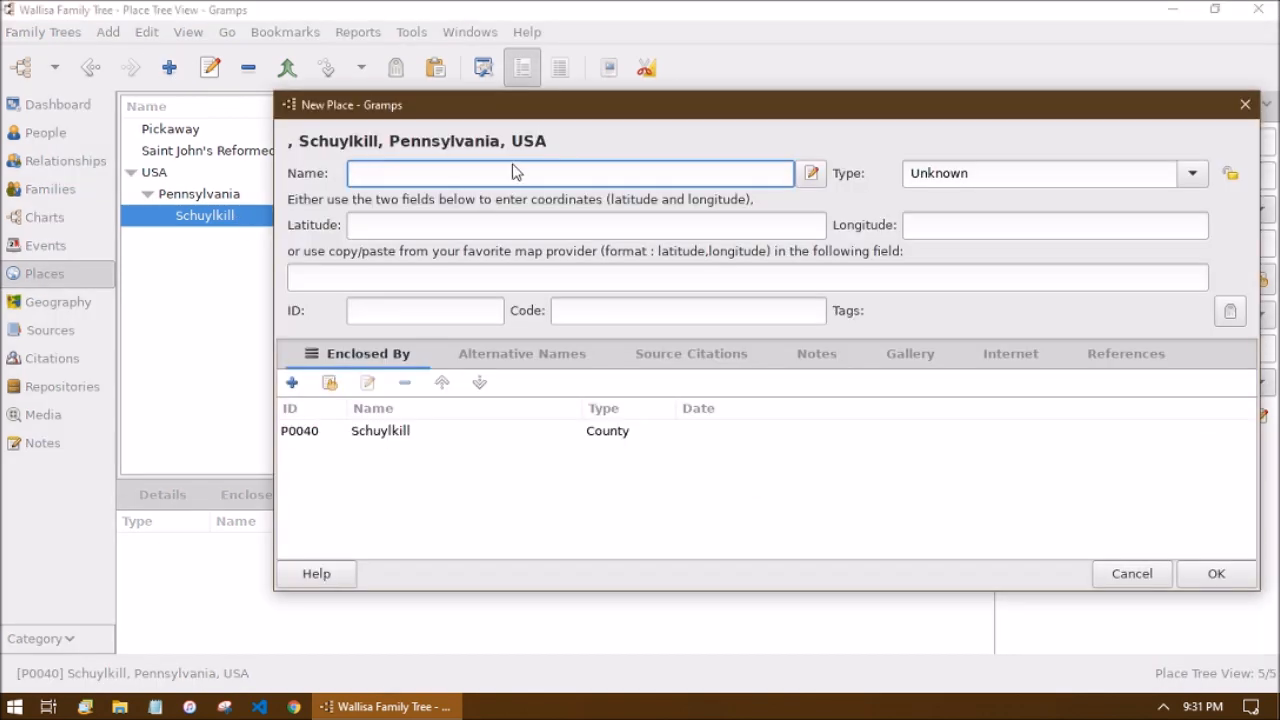
type("Orwigsburg")
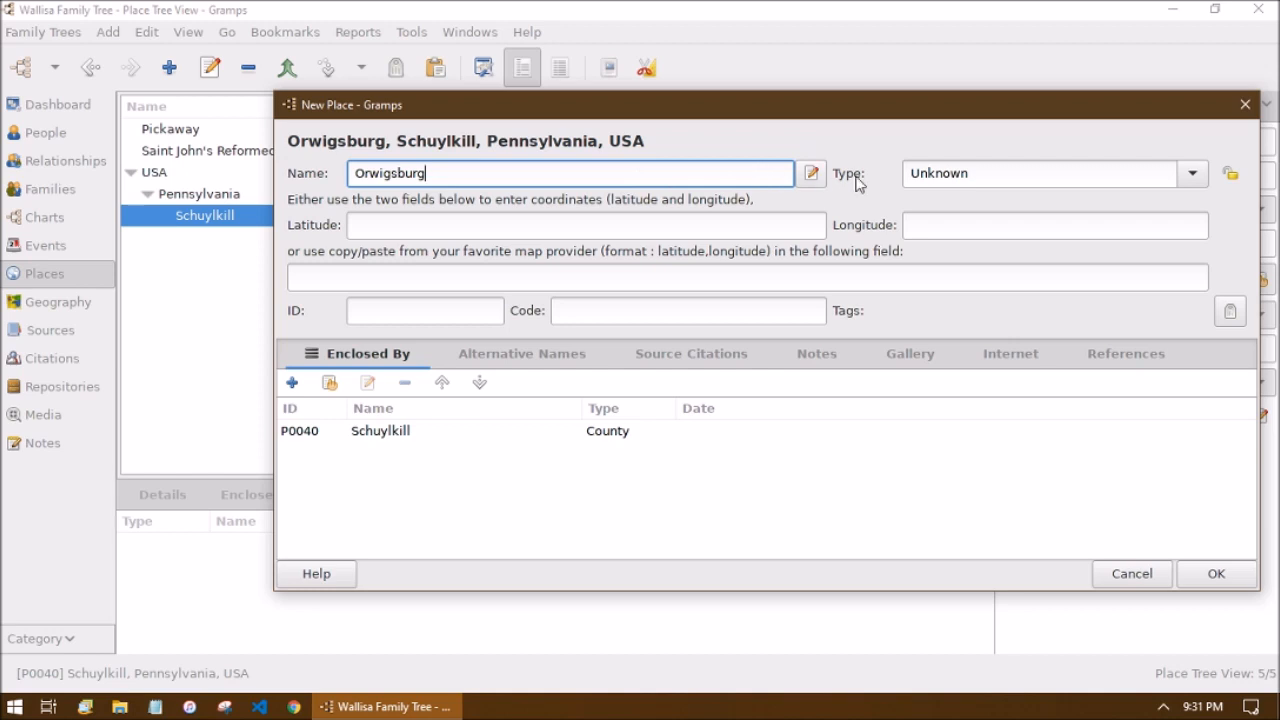
left_click(1193, 175)
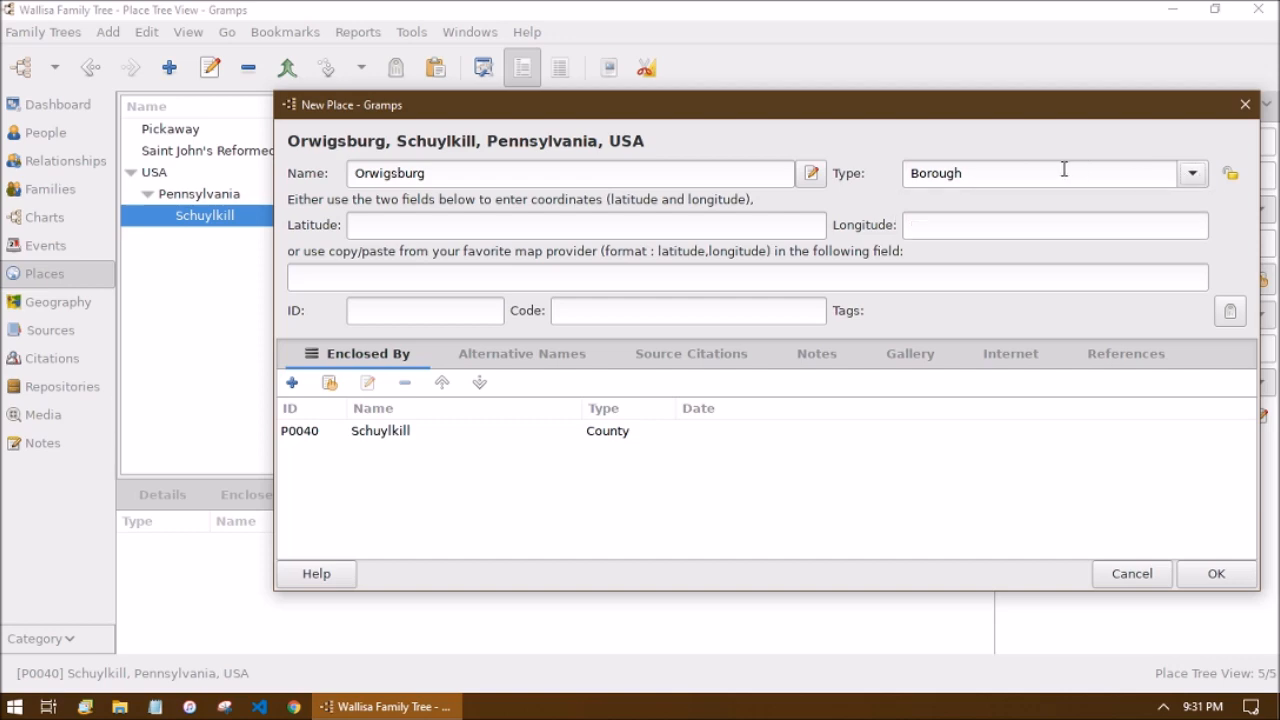
left_click(1205, 575)
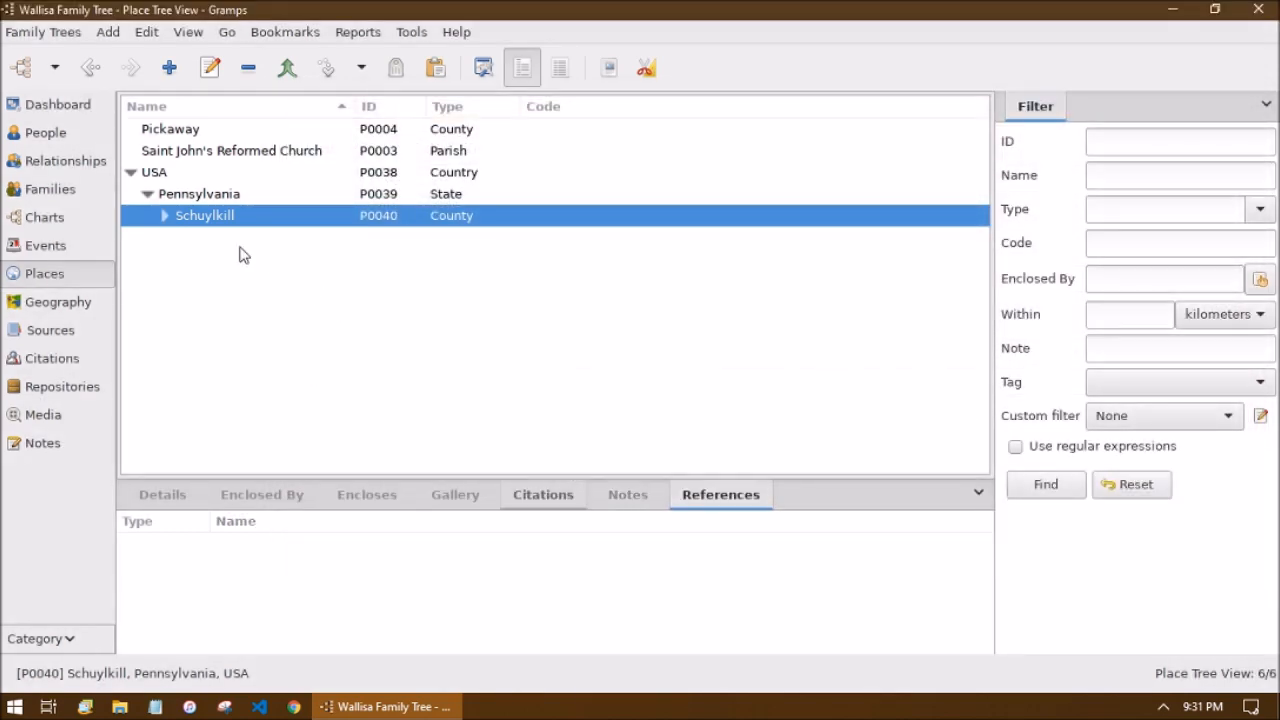
left_click(165, 216)
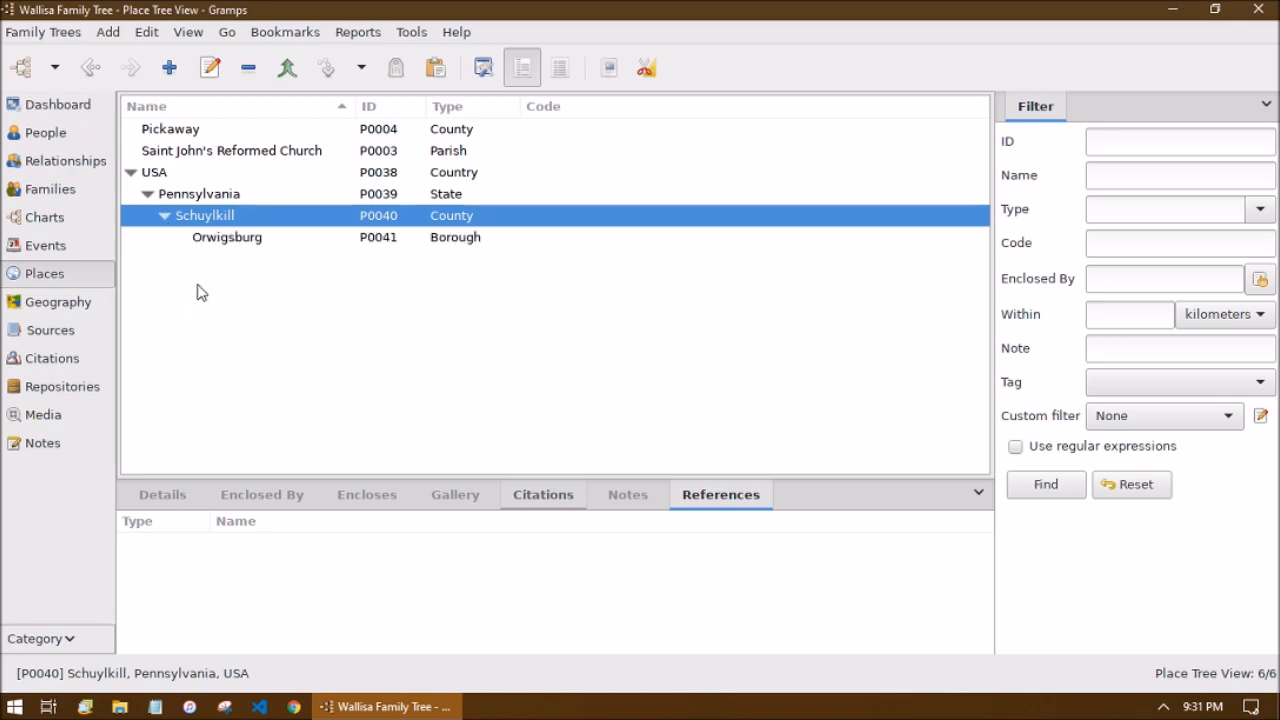
left_click(222, 240)
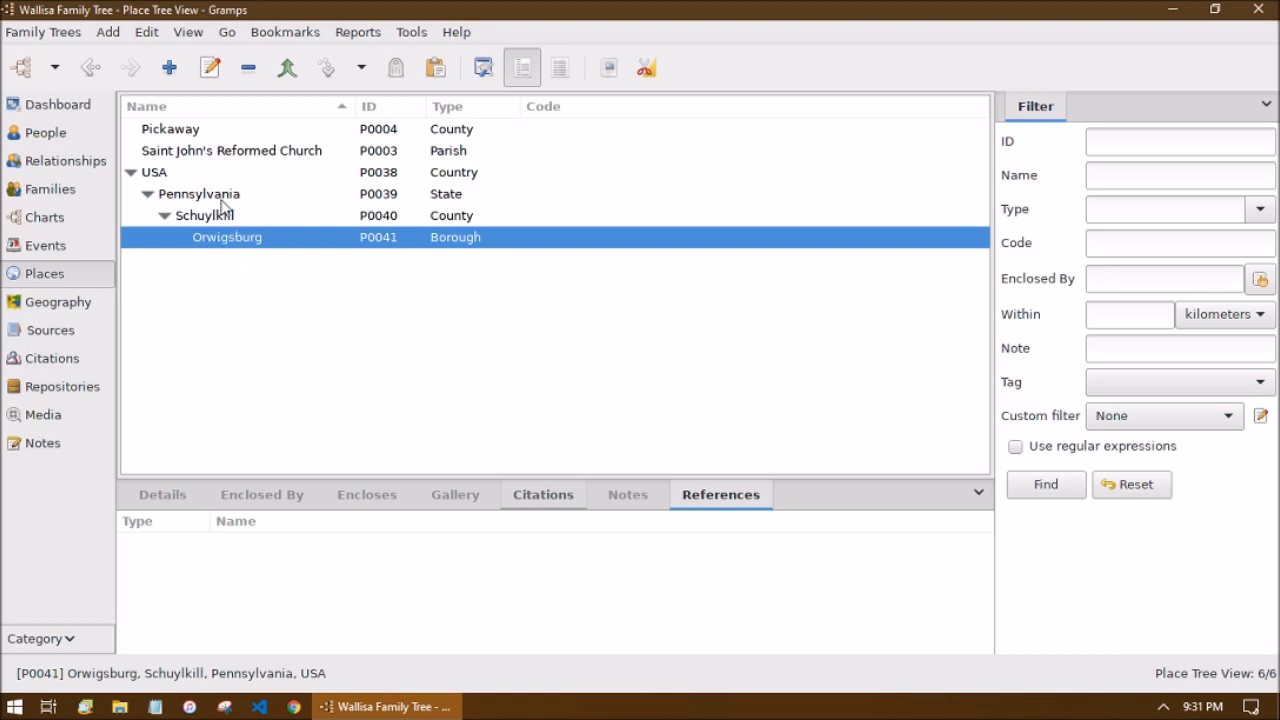
Open the Saint John's Reformed Church place and choose the existing Orwigsburg borough as its enclosing place.
right_click(177, 152)
key("Escape")
left_click(258, 153)
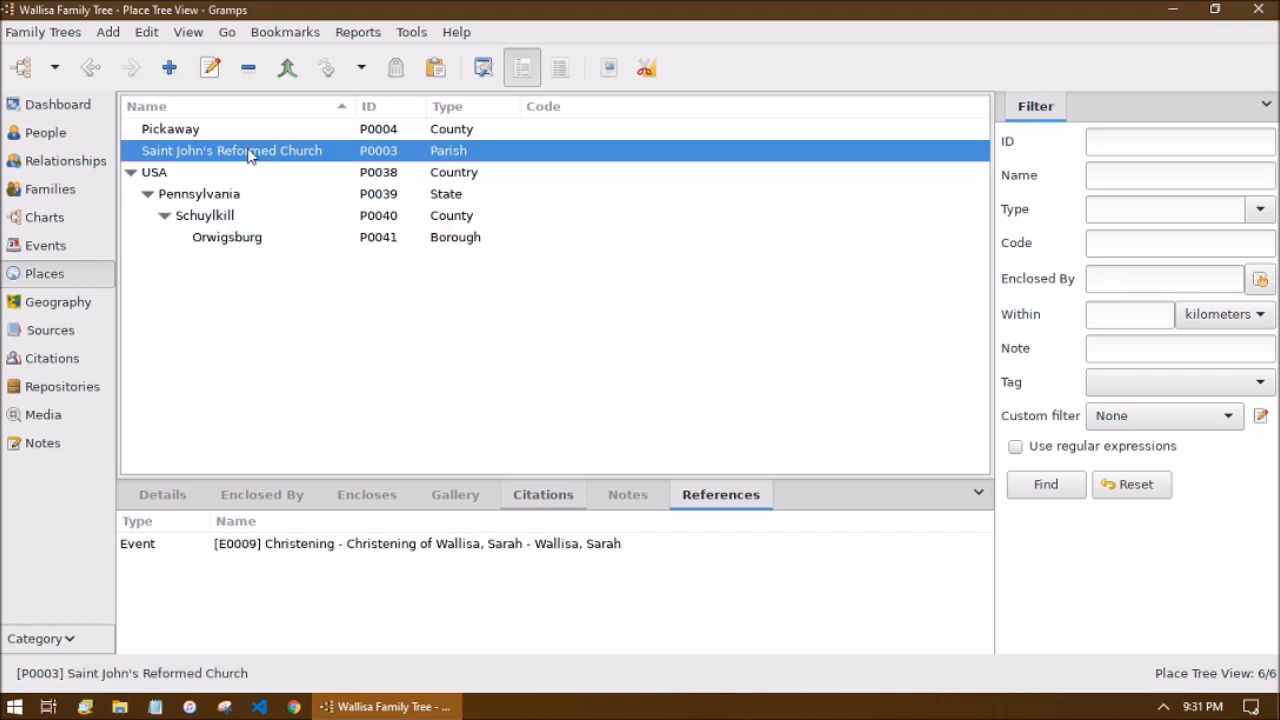
double_click(250, 155)
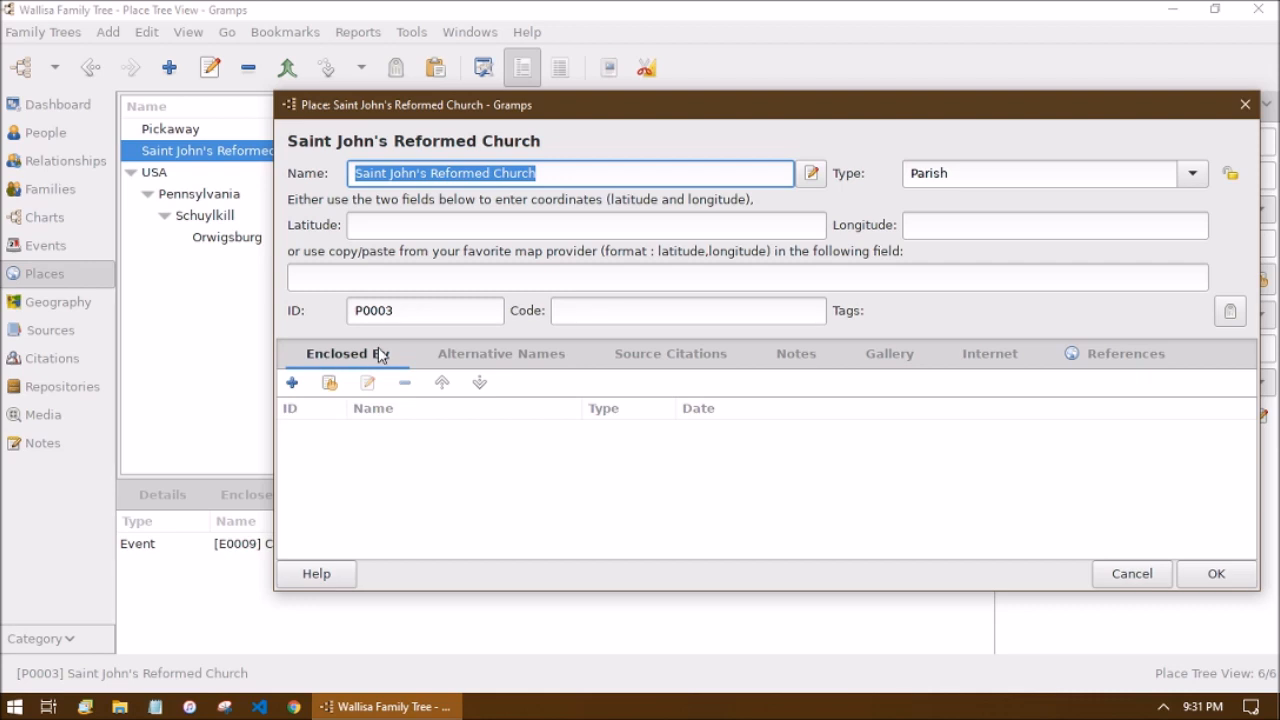
left_click(330, 384)
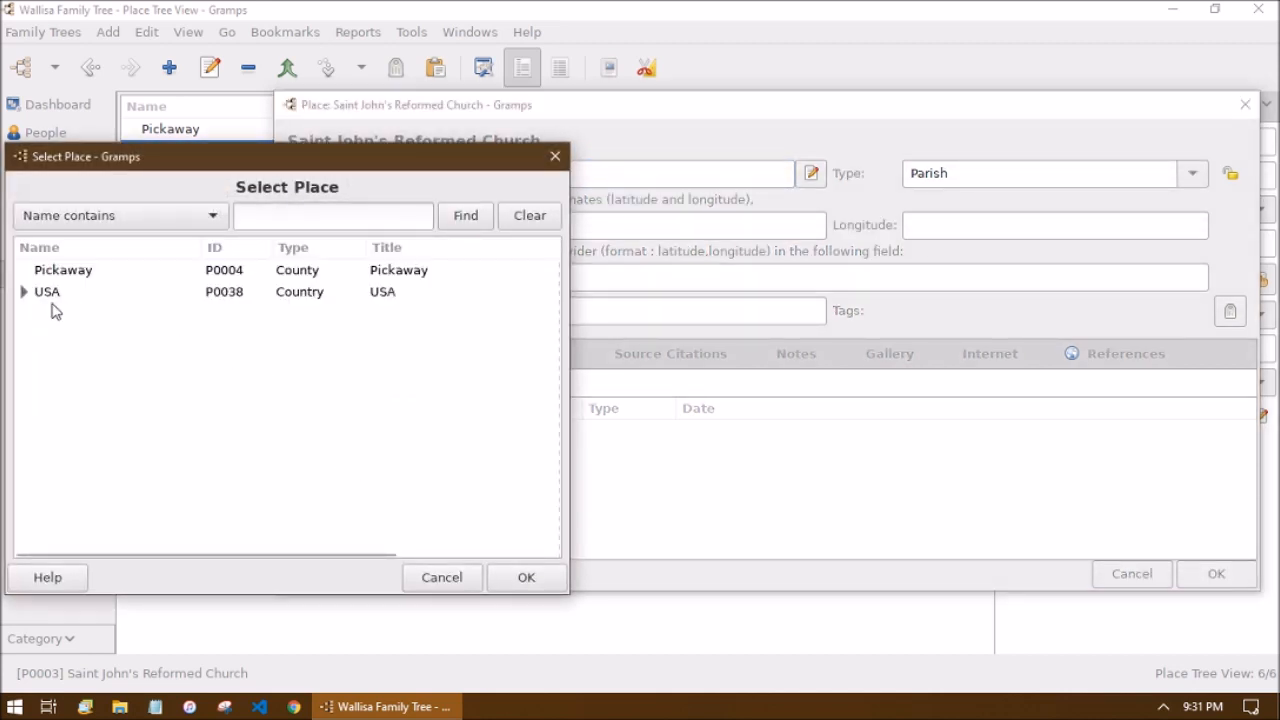
left_click(24, 292)
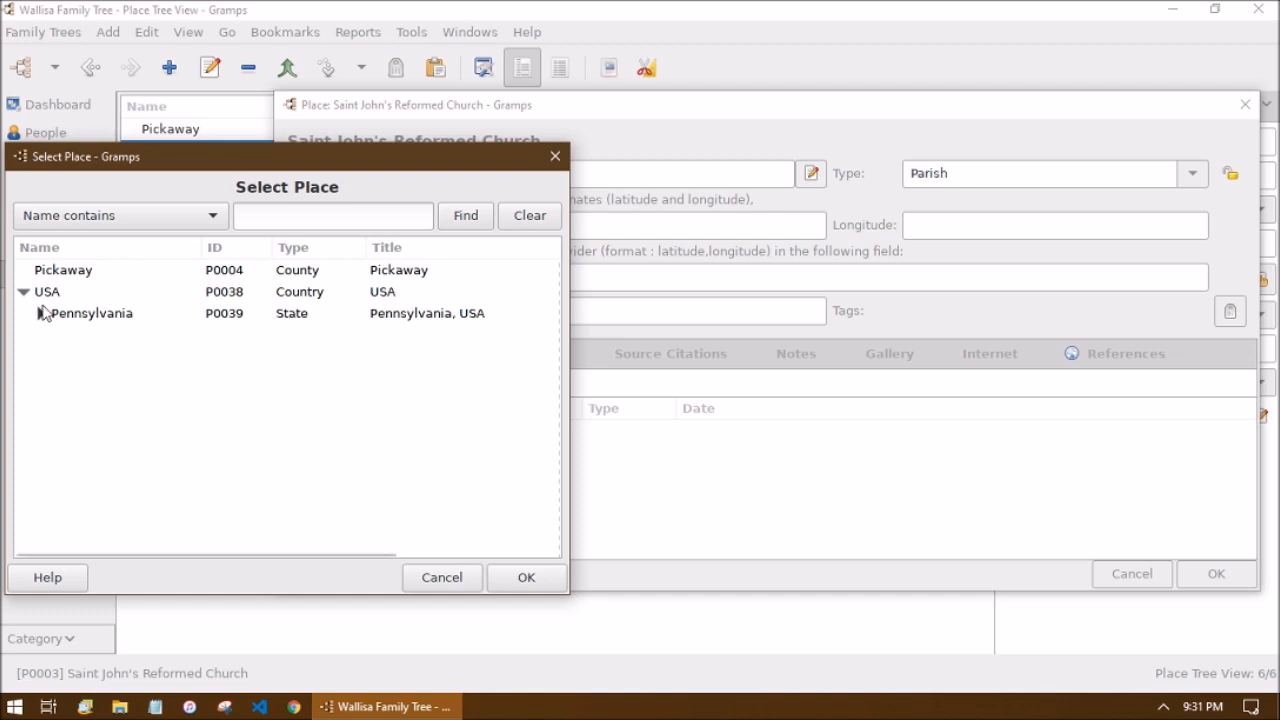
left_click(41, 313)
left_click(57, 335)
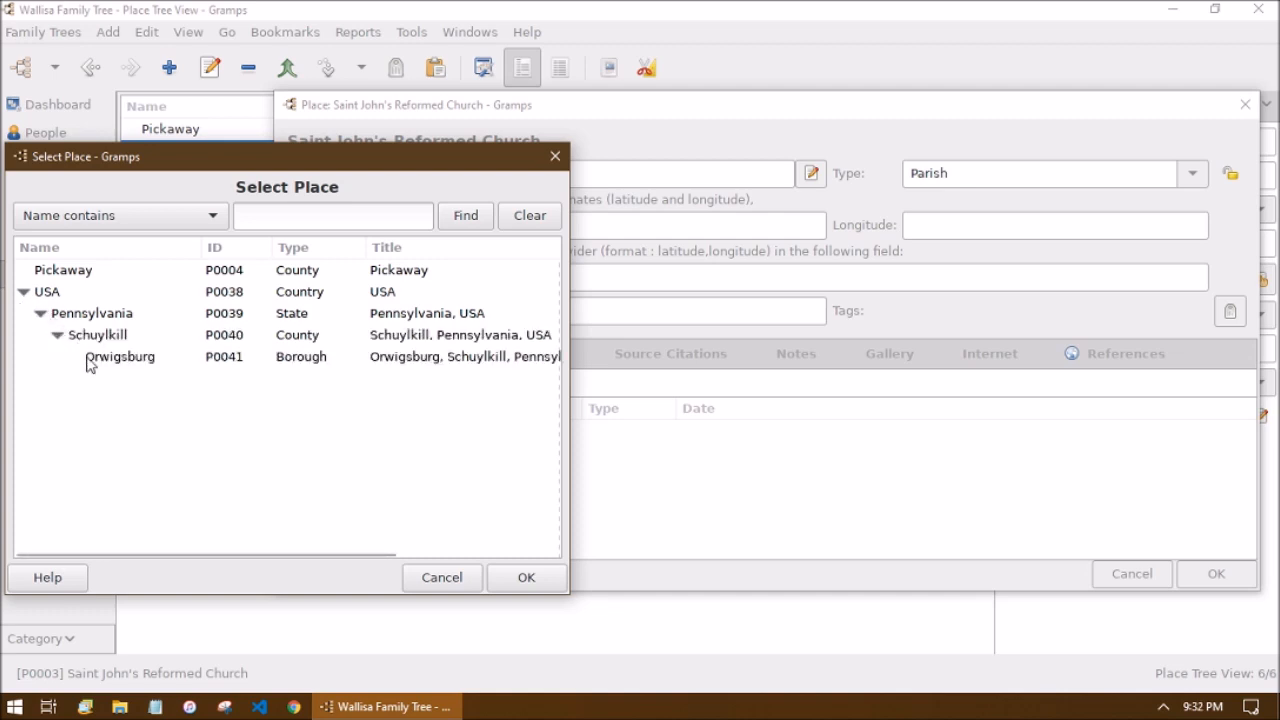
left_click(130, 366)
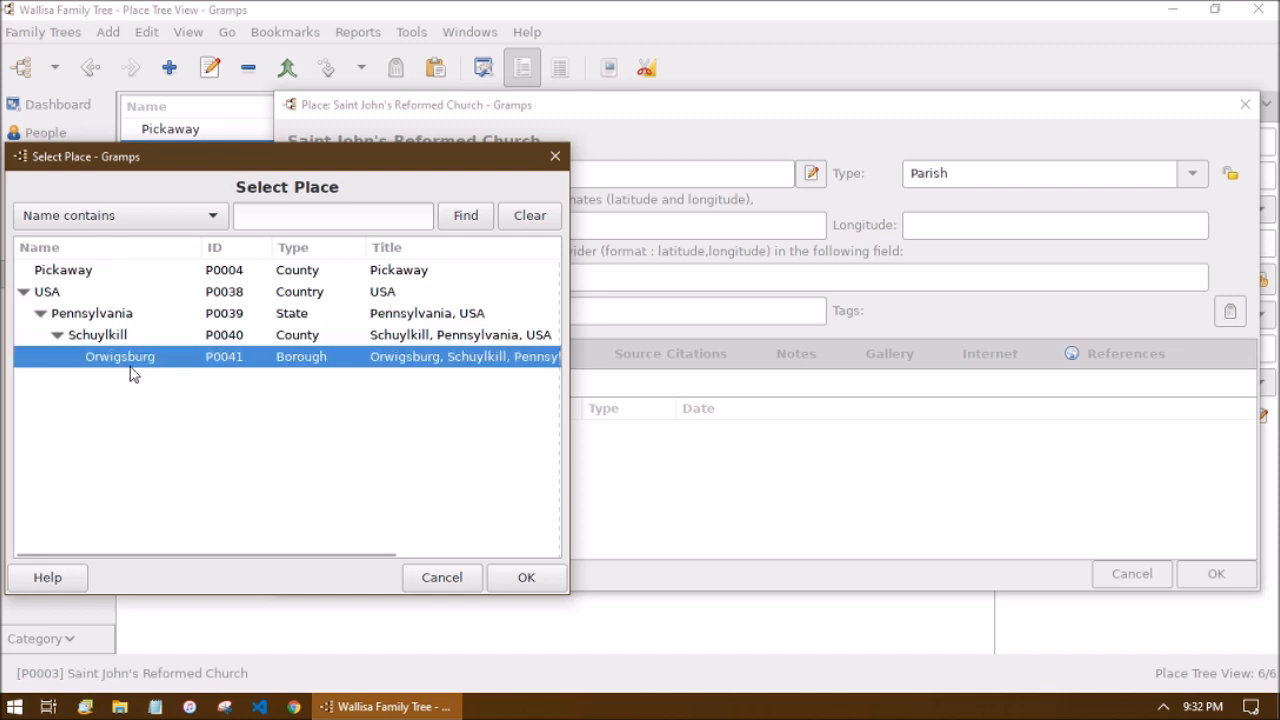
left_click(278, 220)
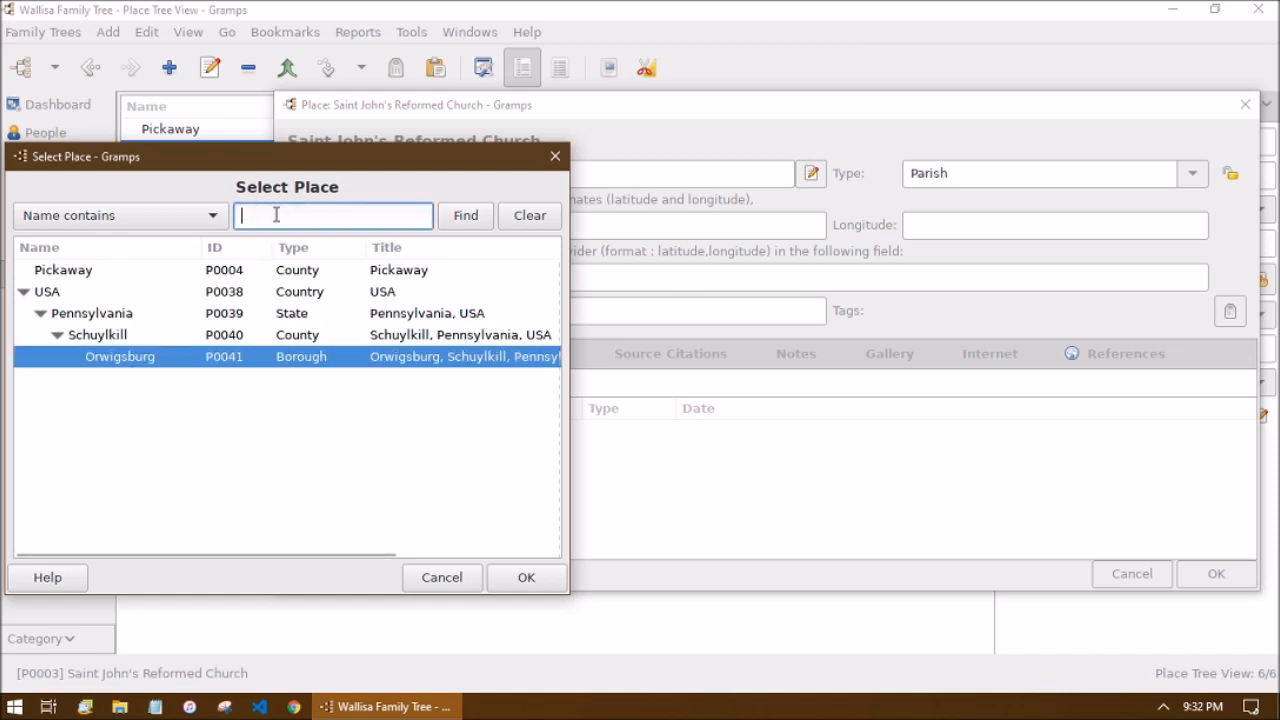
left_click(527, 580)
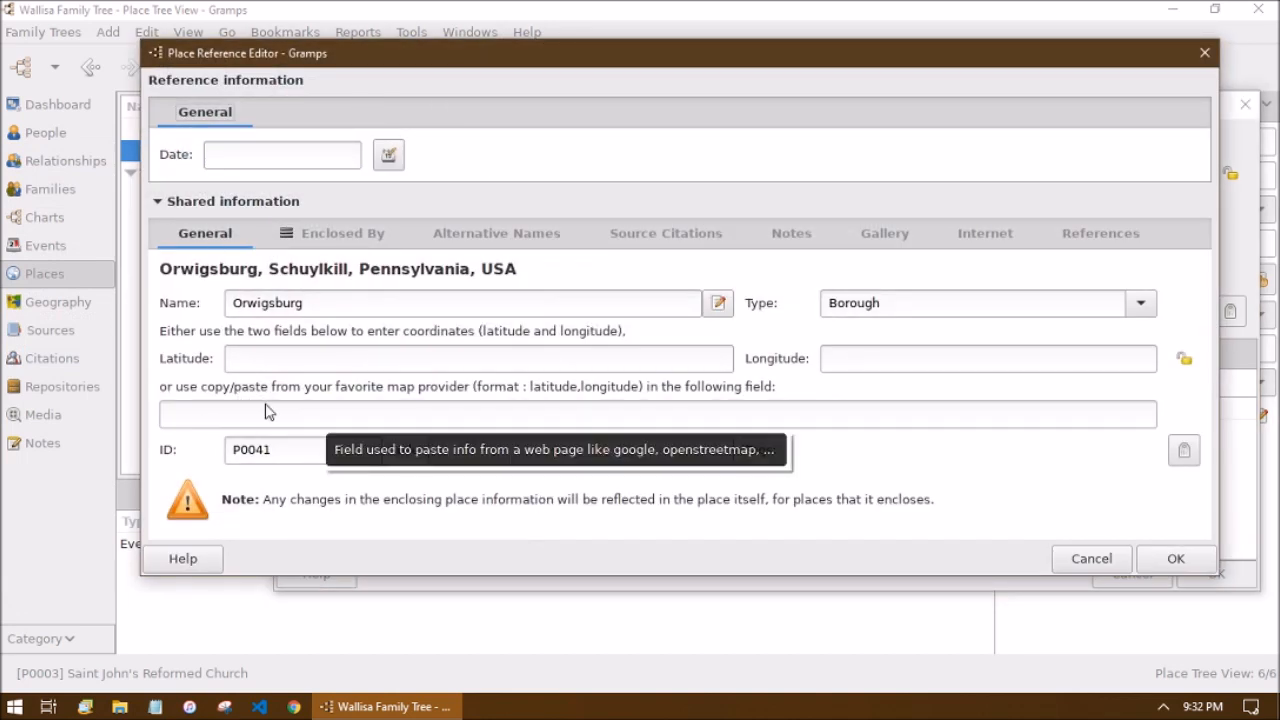
Try the dates "before 1900", "between 1900 and 1910" and "after 1910" for the Orwigsburg enclosure, and clear the date.
left_click(252, 150)
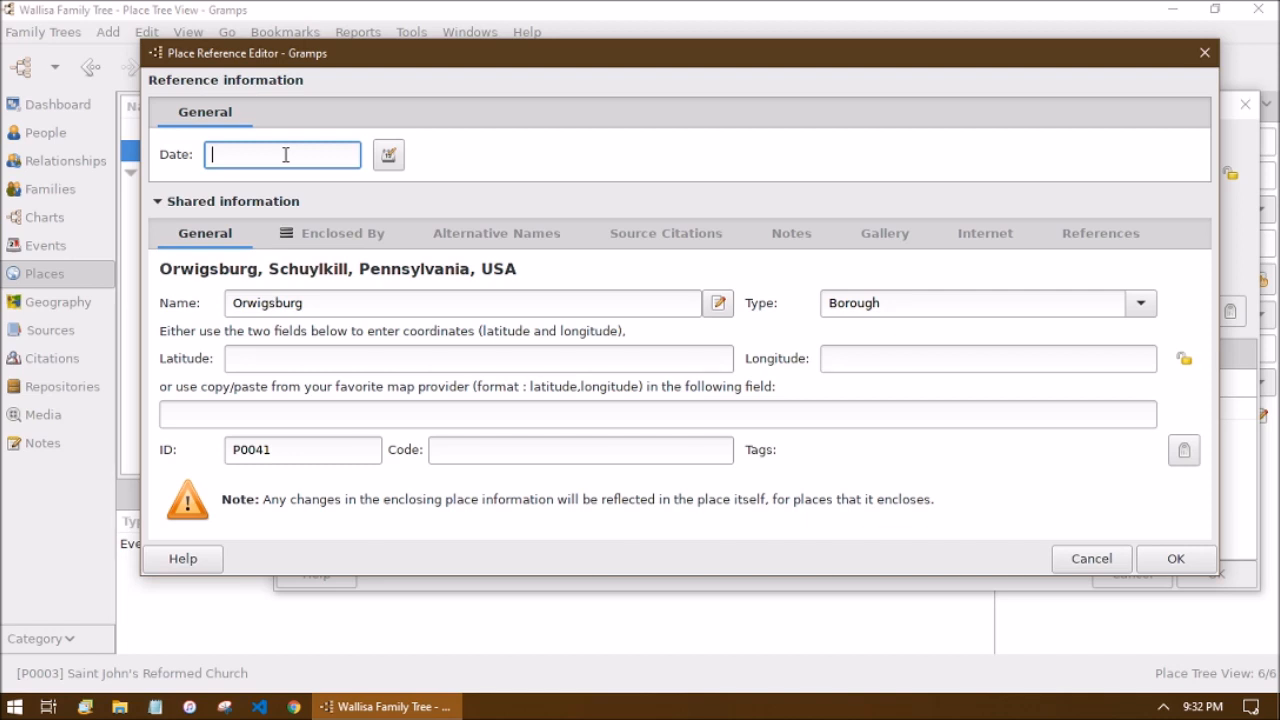
type("before 1900")
triple_click(285, 162)
type("between 1")
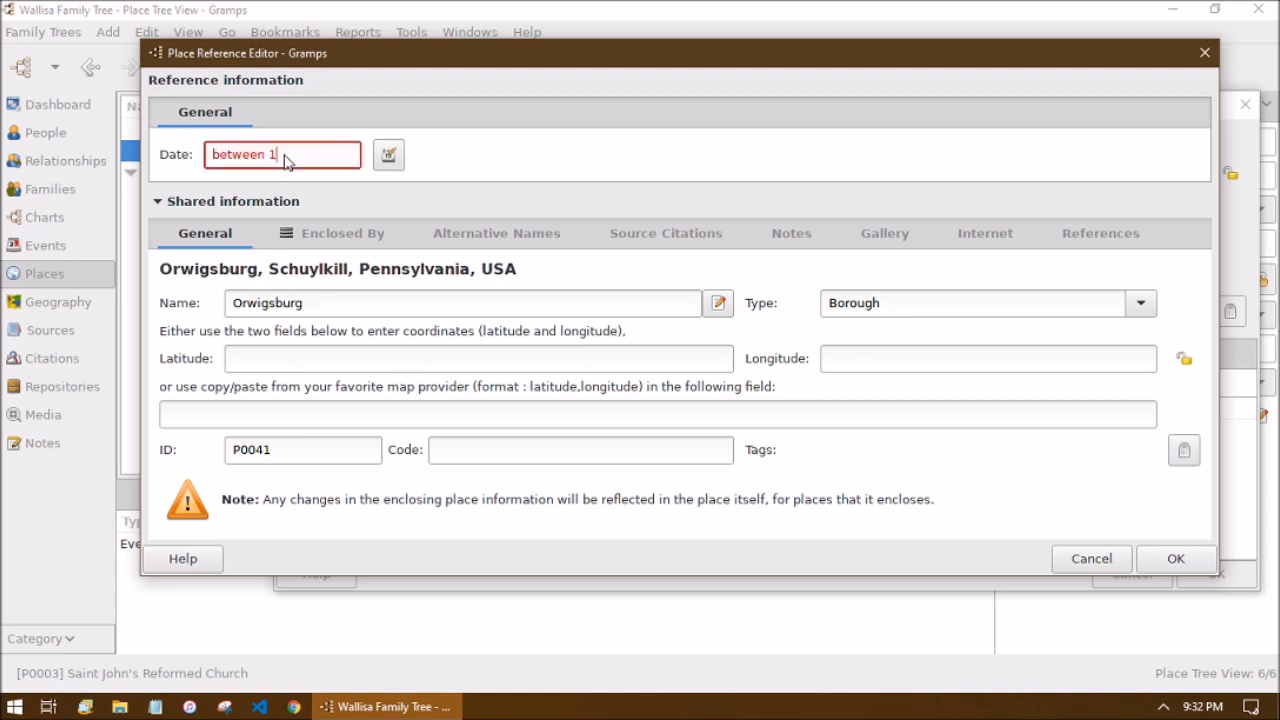
type("90")
key("BackSpace")
type("900 and 1910")
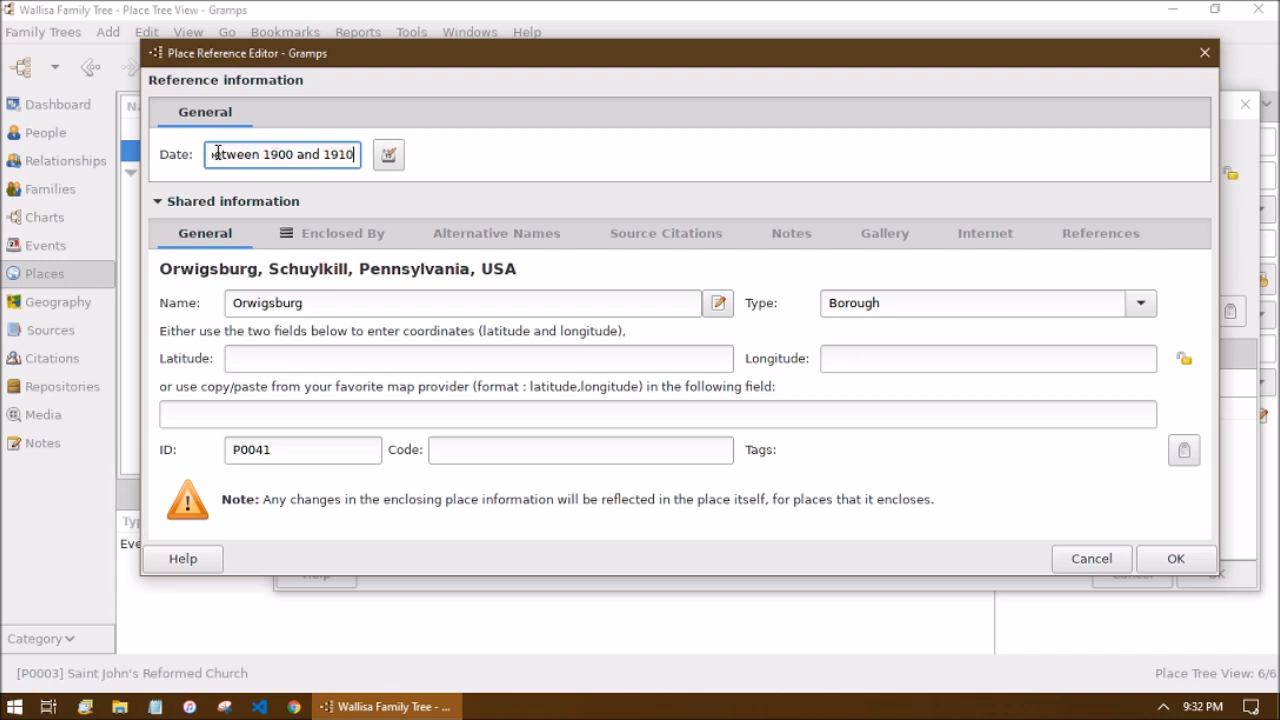
triple_click(331, 158)
type("after 1910")
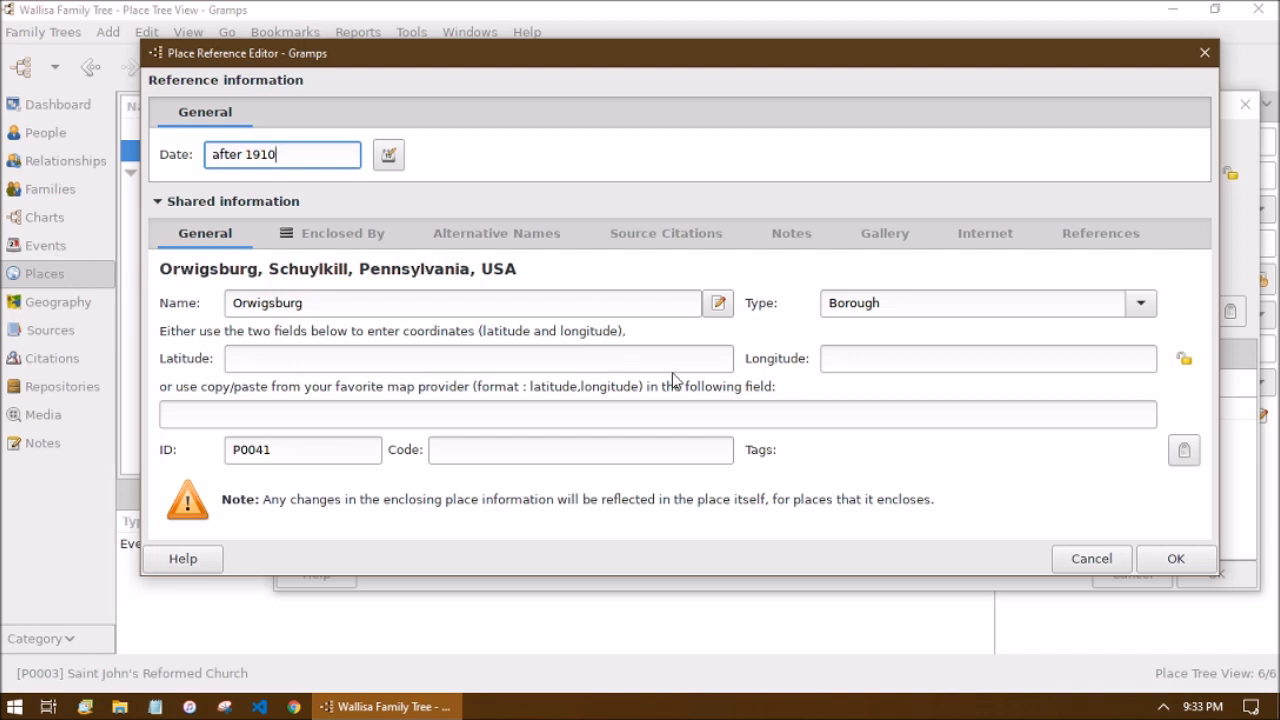
key("BackSpace")
key("BackSpace")
key("BackSpace")
key("BackSpace")
key("BackSpace")
key("BackSpace")
key("BackSpace")
key("BackSpace")
key("BackSpace")
key("BackSpace")
Confirm the undated Orwigsburg enclosure and save the Saint John's Reformed Church place.
left_click(1168, 557)
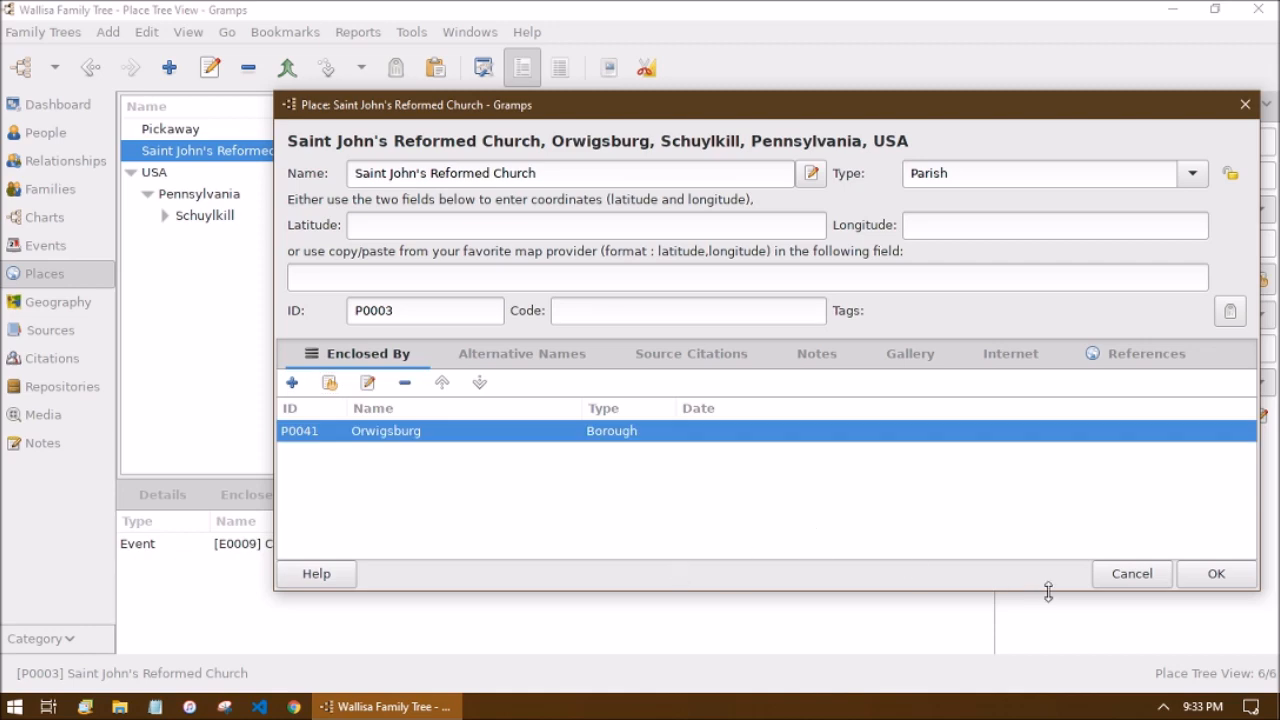
left_click(1216, 575)
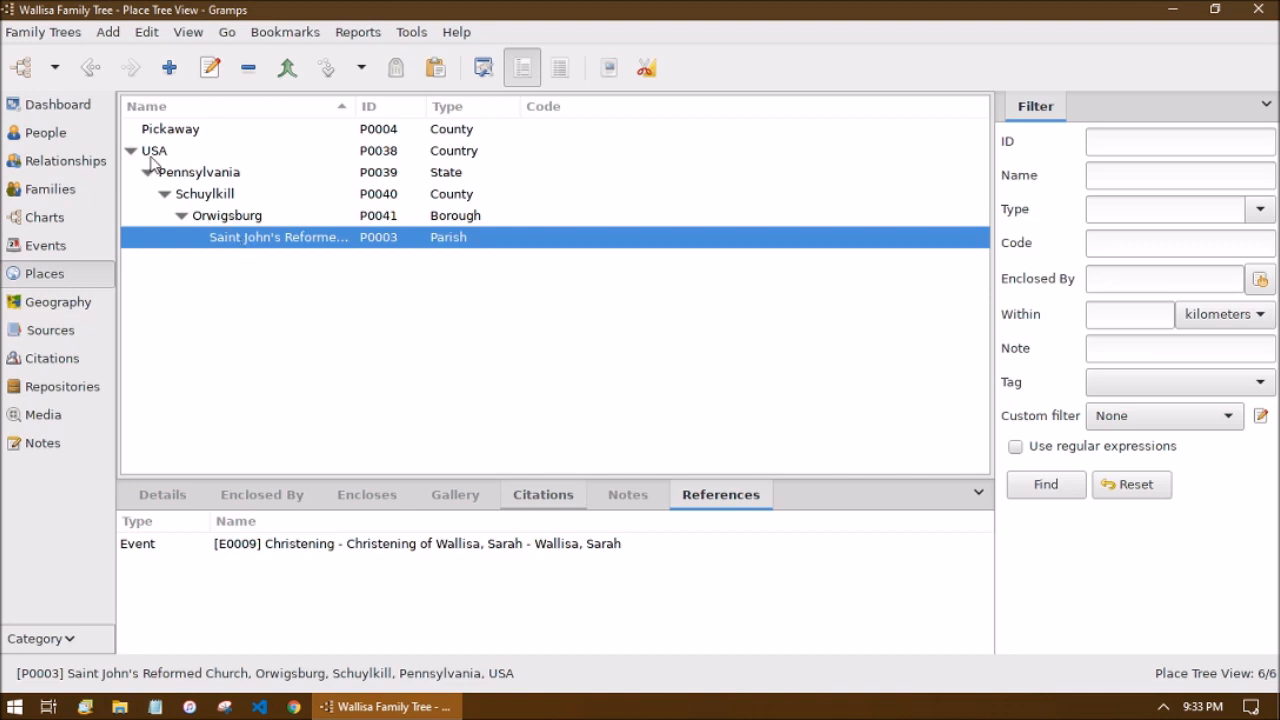
right_click(282, 352)
left_click(265, 348)
Open the Marriage License event of 9 August 1859 from the family record of the husband born before August 1838.
left_click(55, 140)
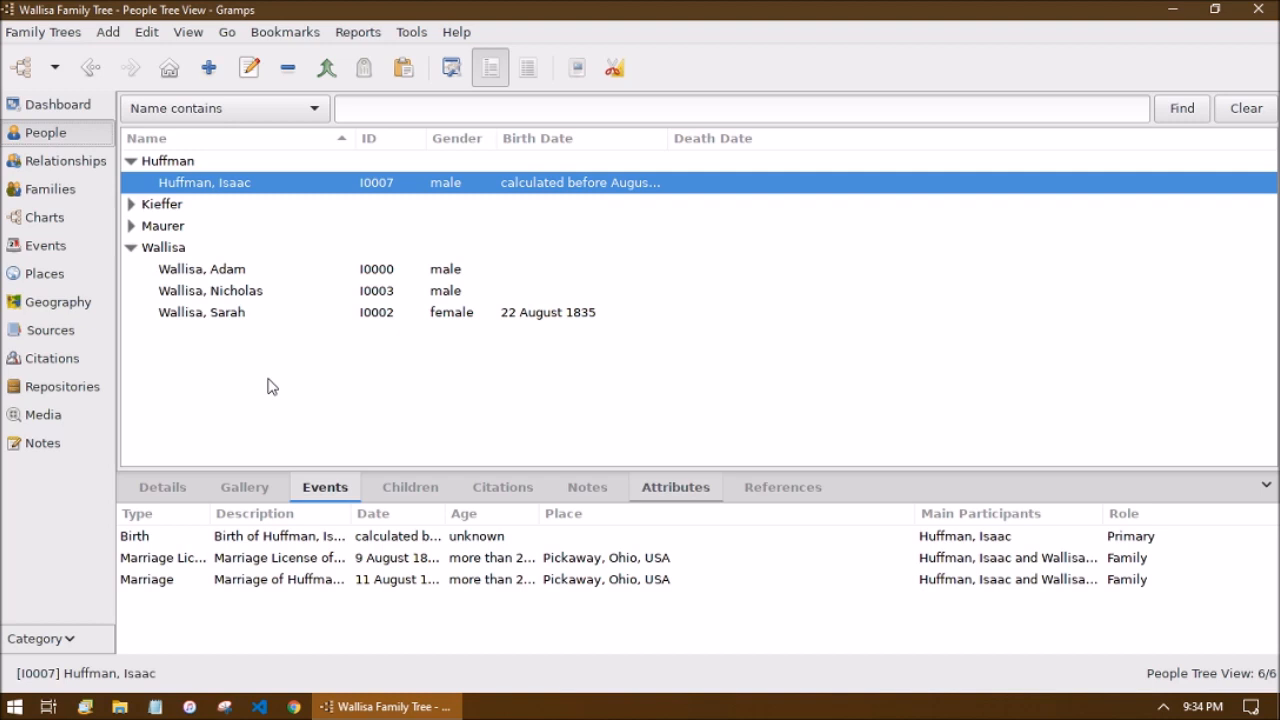
double_click(207, 184)
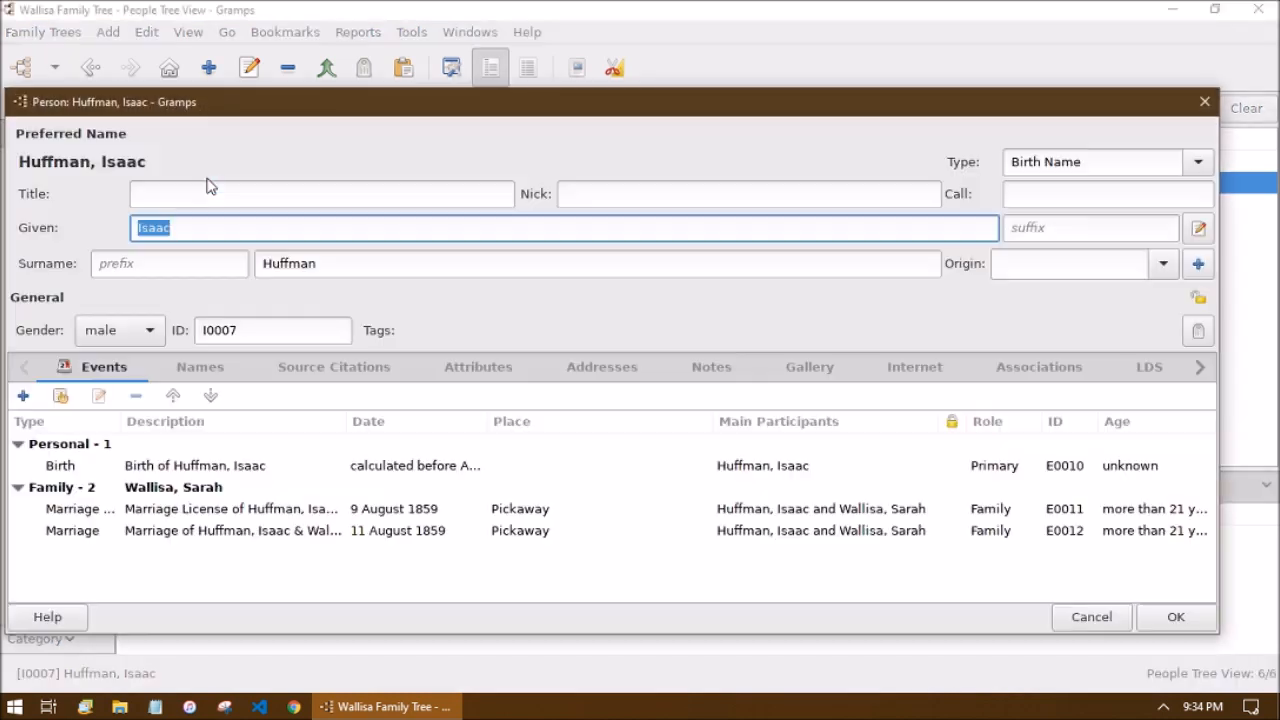
double_click(214, 517)
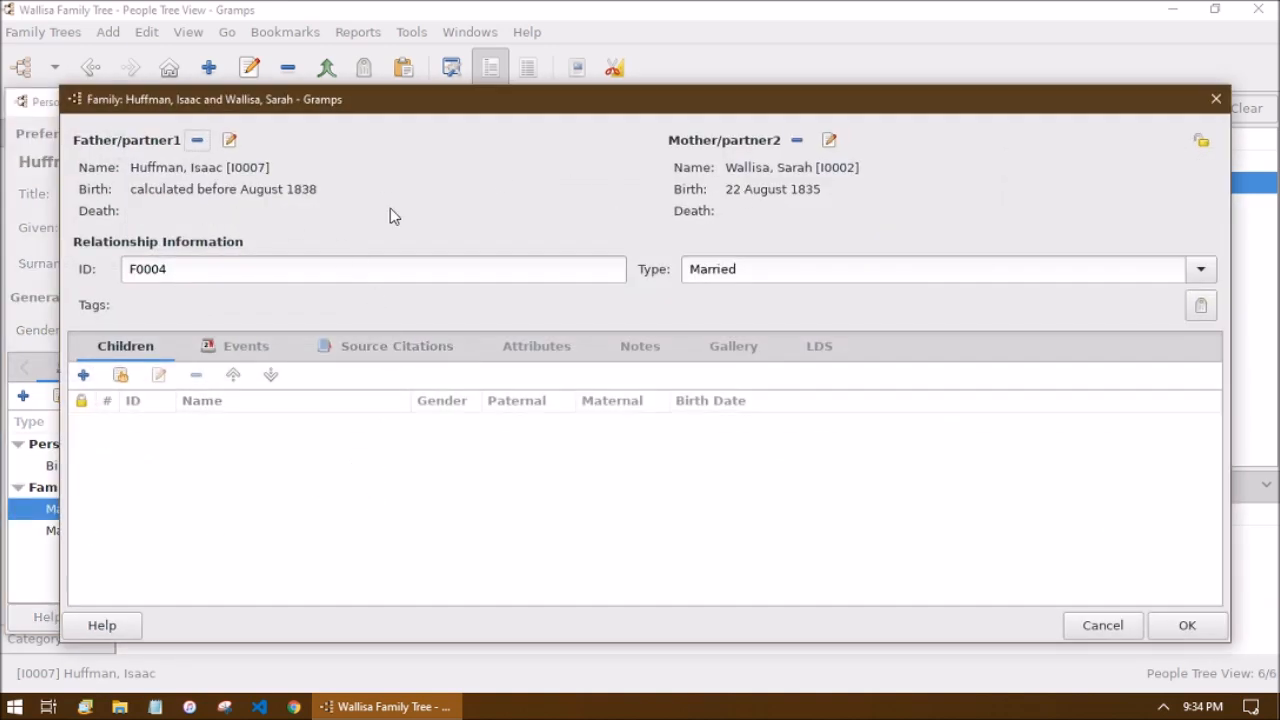
left_click(238, 346)
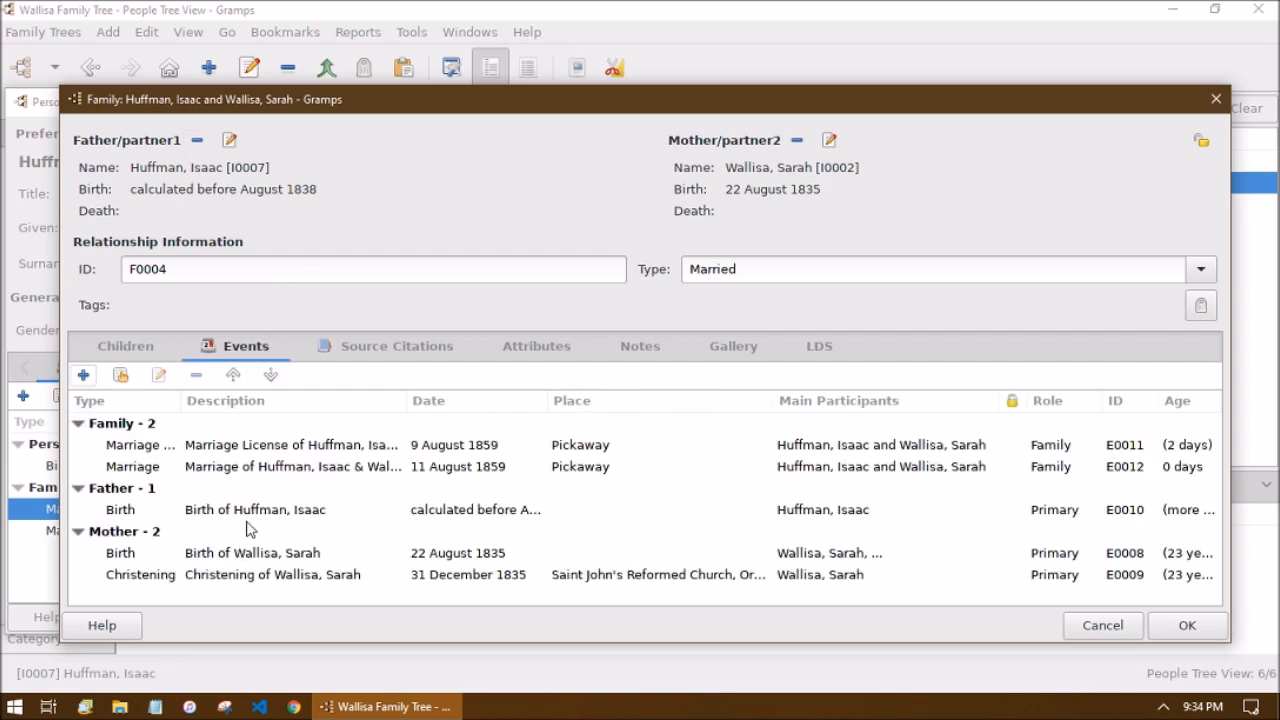
left_click(208, 452)
double_click(208, 452)
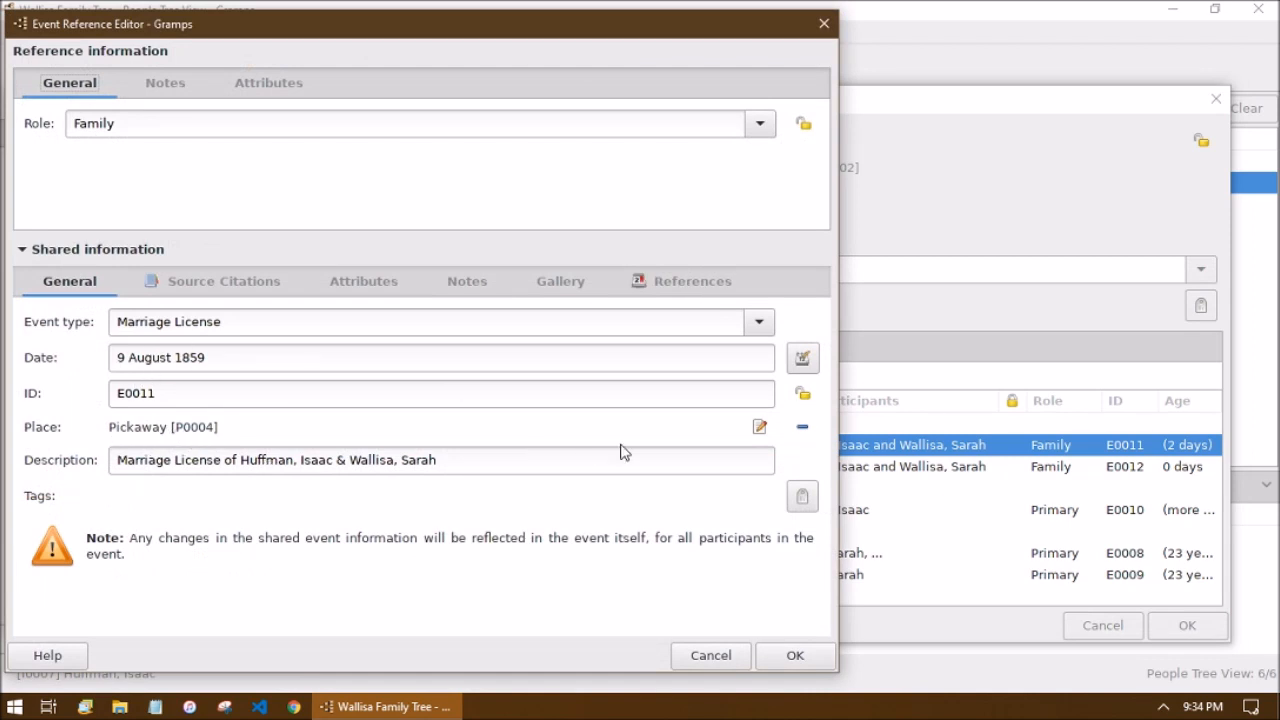
Remove the Marriage License event's place and start a new place for it named Pickaway with the type County.
left_click(802, 427)
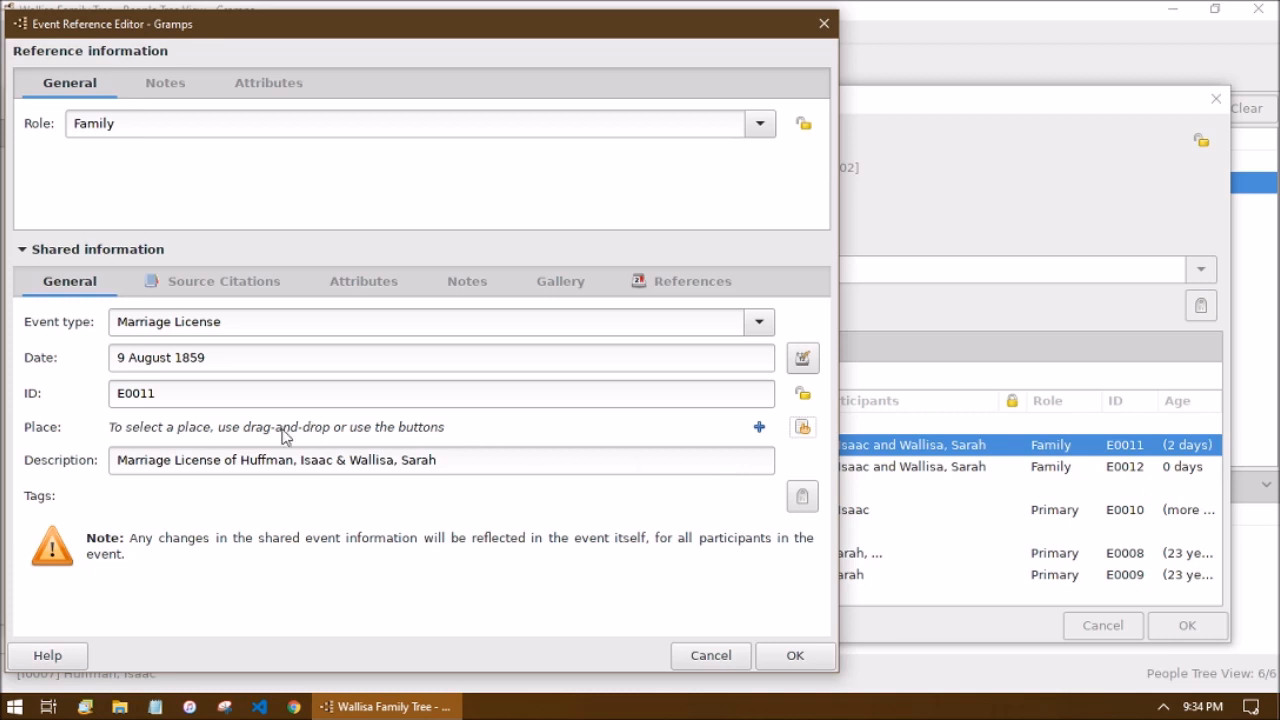
left_click(756, 427)
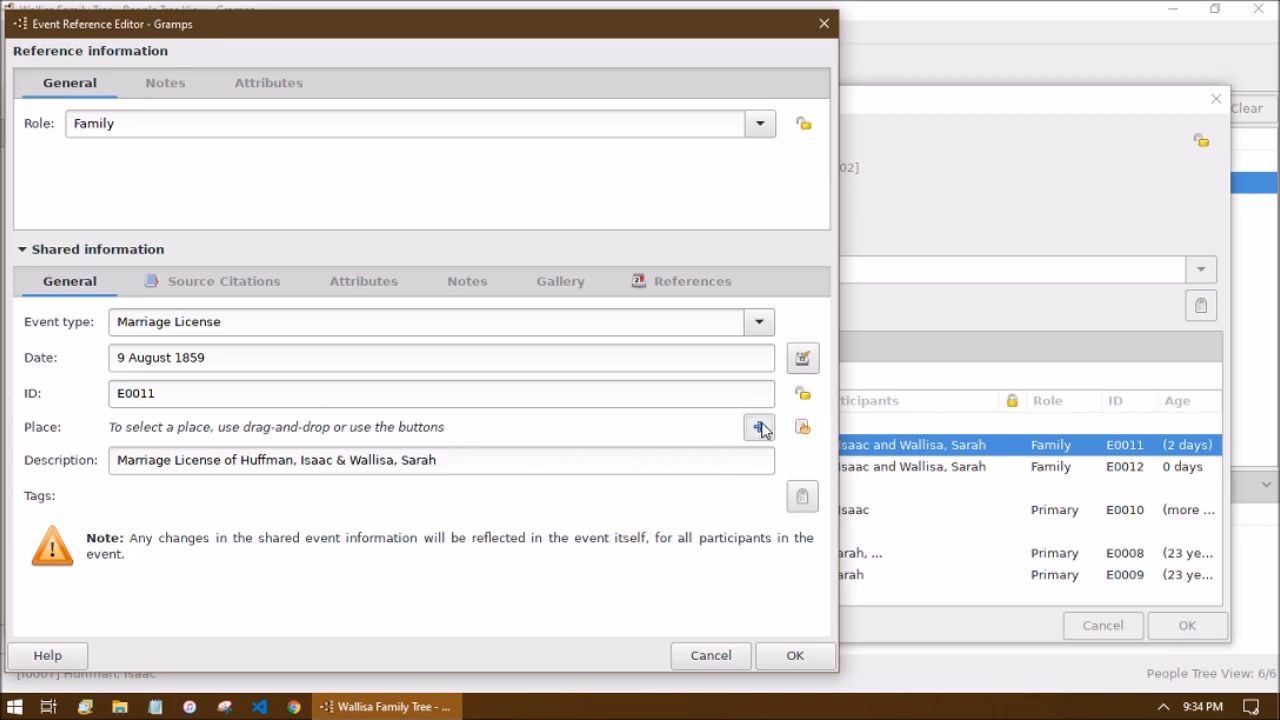
type("Pick")
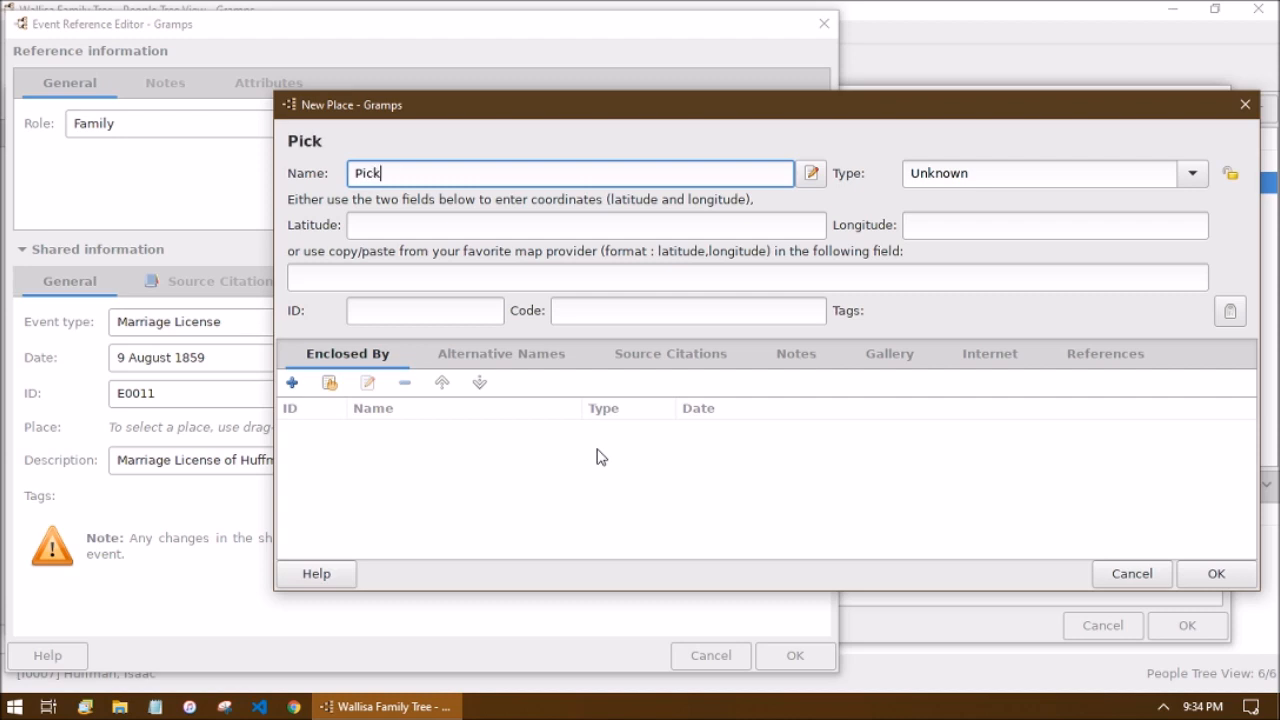
type("away")
key("Tab")
key("Tab")
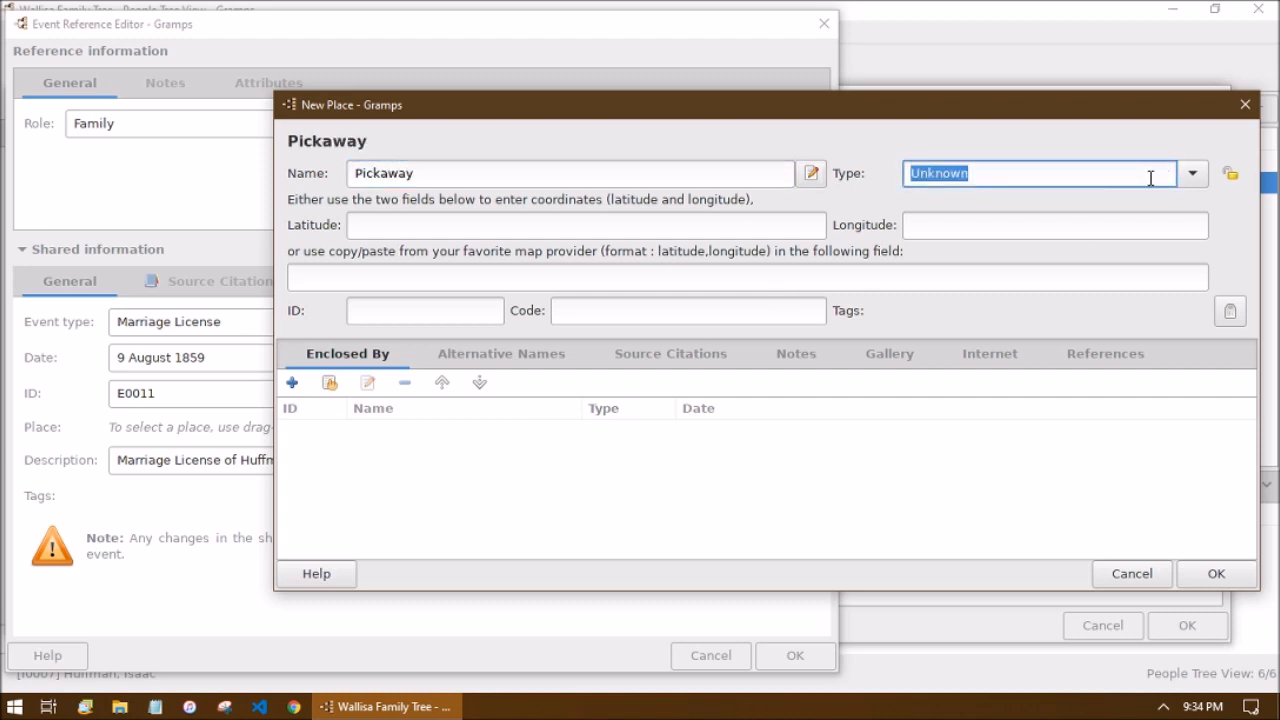
left_click(1181, 177)
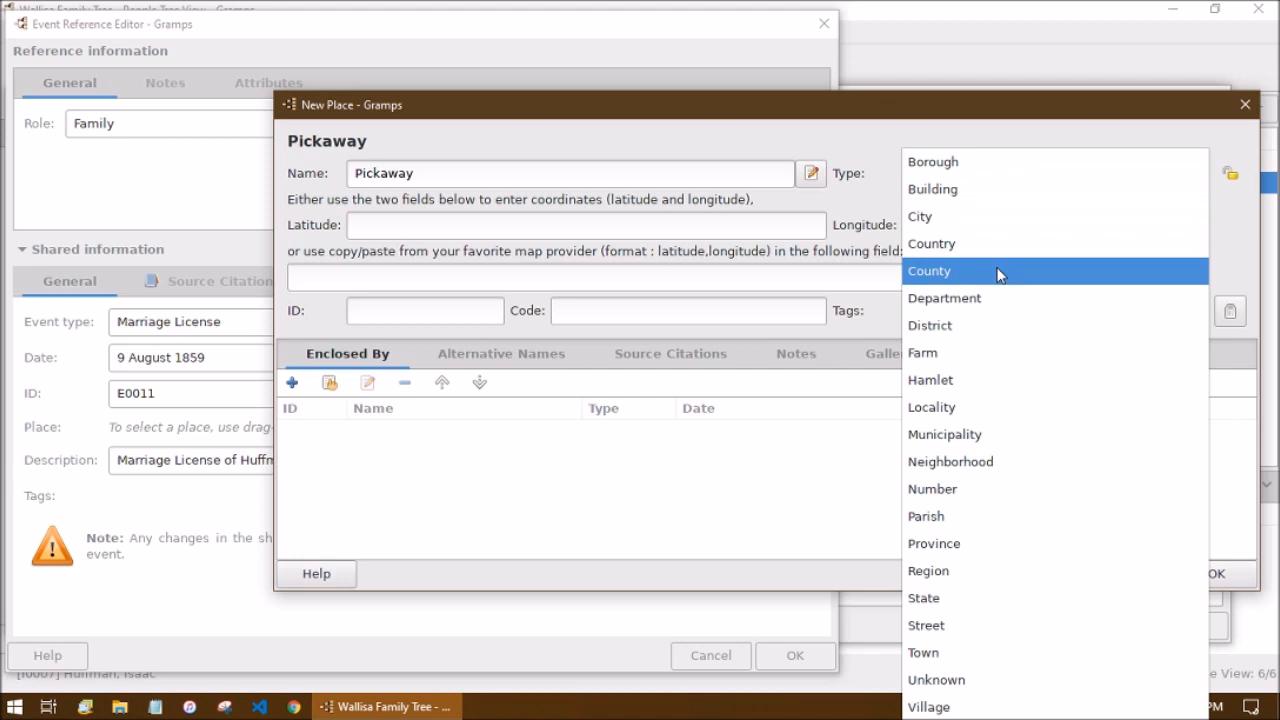
left_click(935, 271)
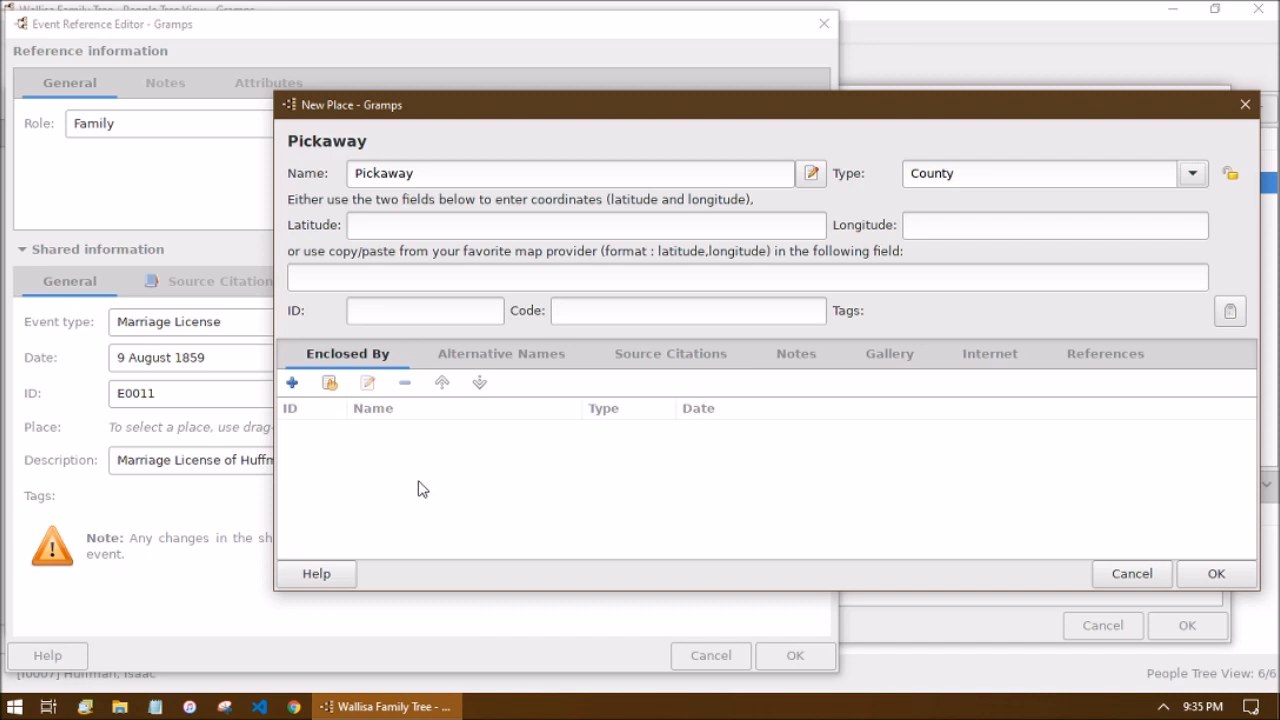
Add a new enclosing place for Pickaway named Ohio with the type State.
left_click(292, 390)
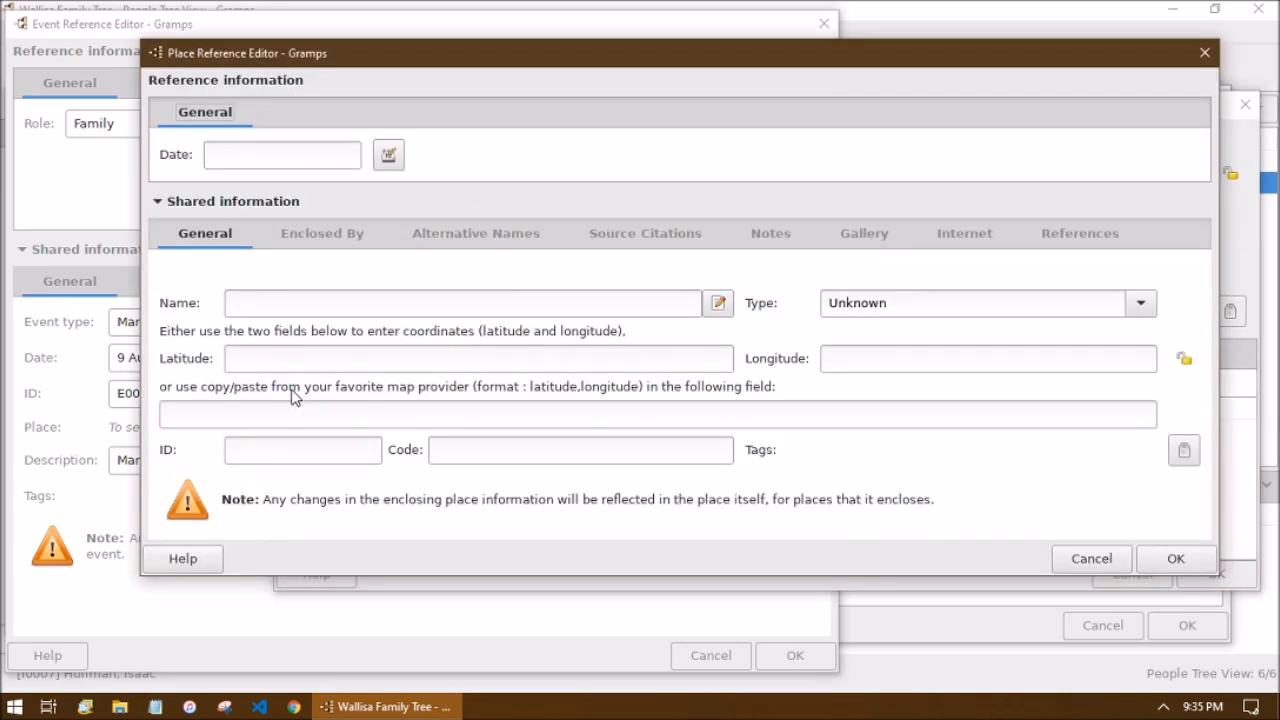
left_click(308, 312)
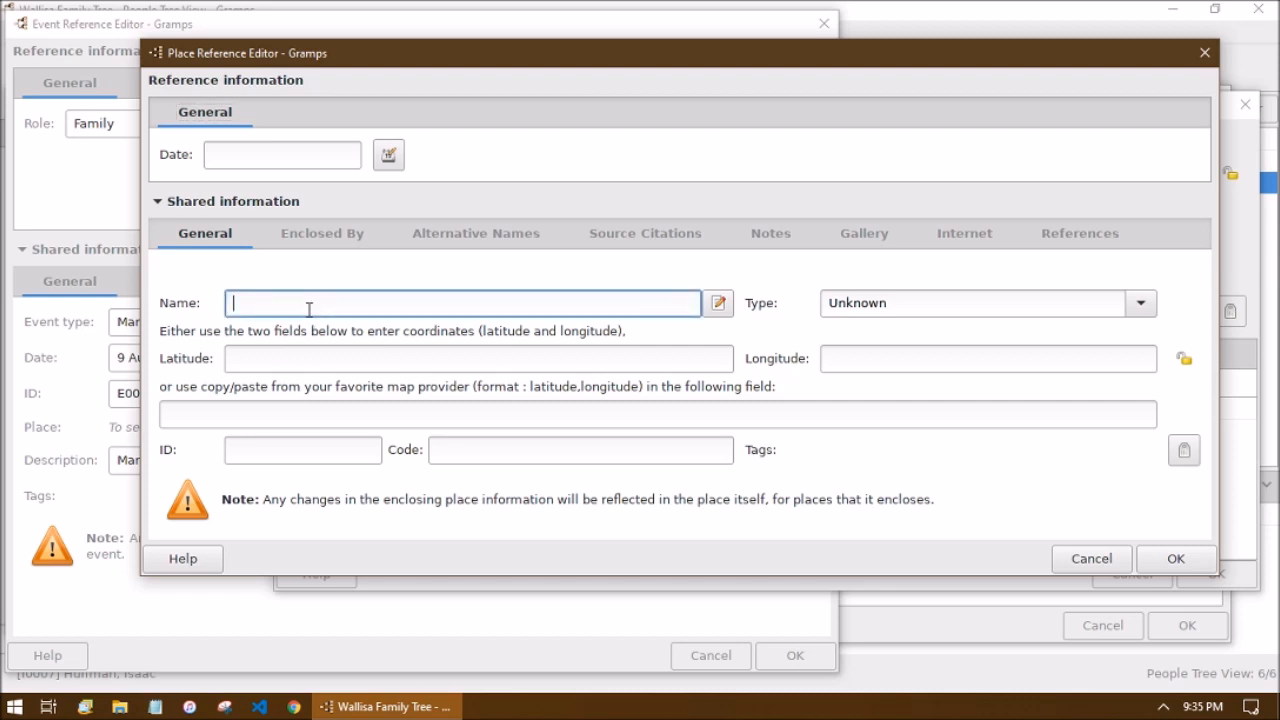
type("Ohio")
left_click(1140, 302)
left_click(967, 598)
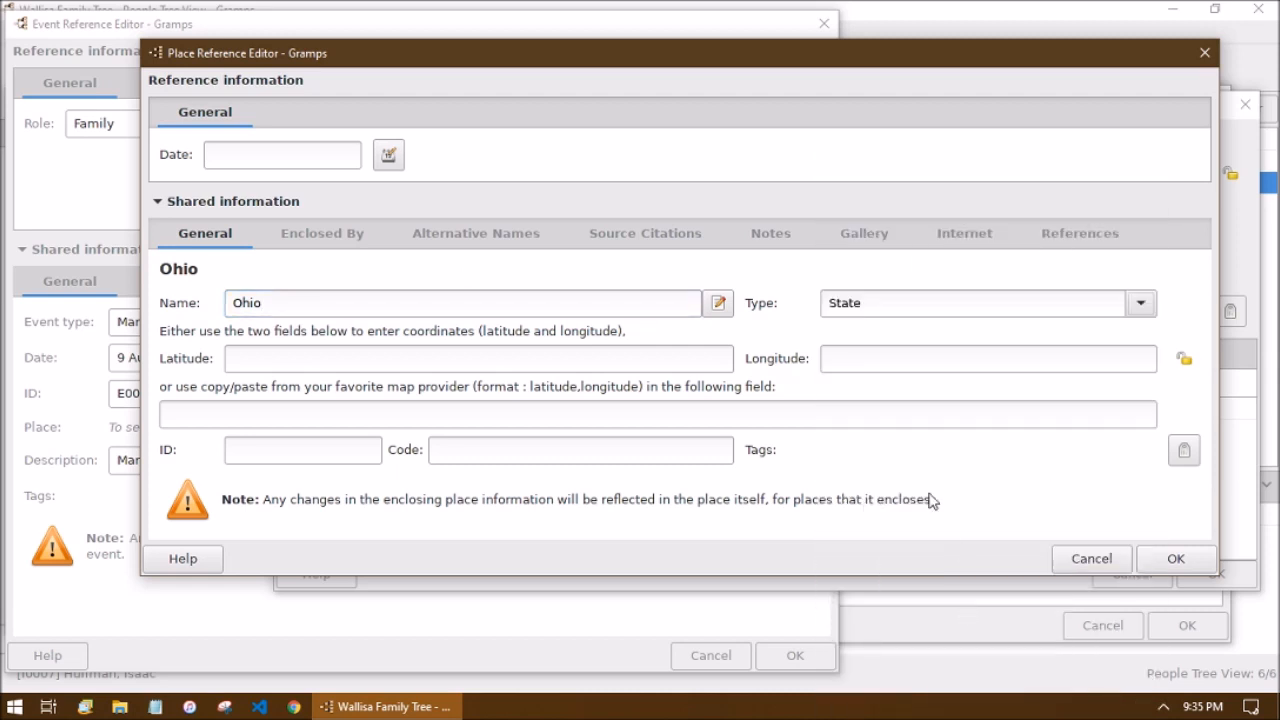
left_click(330, 303)
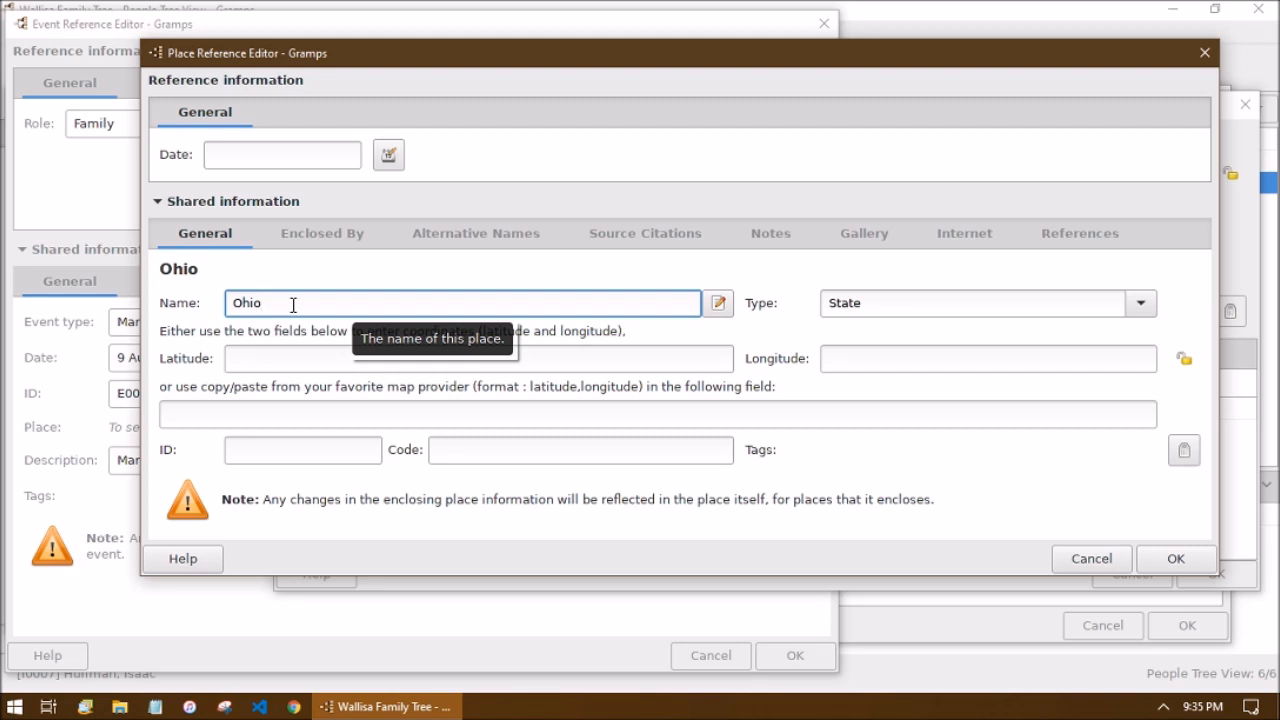
Enclose Ohio in the existing country place USA without a date, and confirm Ohio as the enclosing place of Pickaway.
left_click(312, 236)
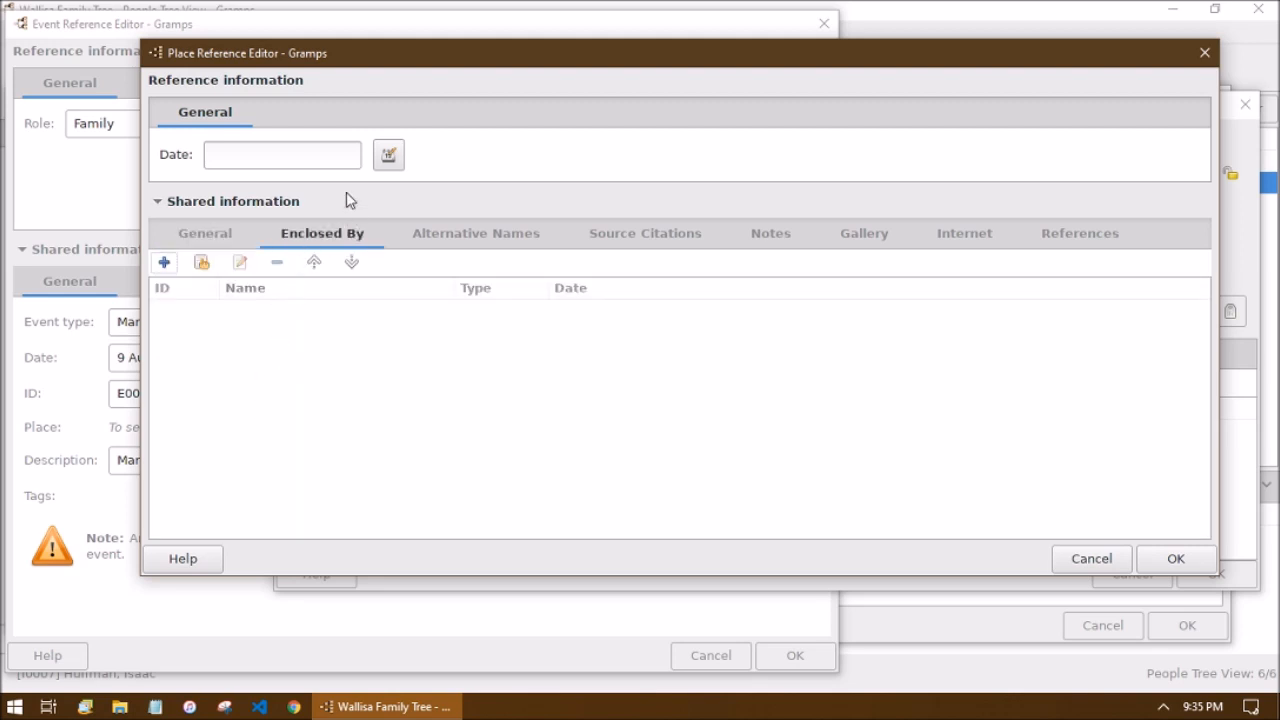
left_click(160, 266)
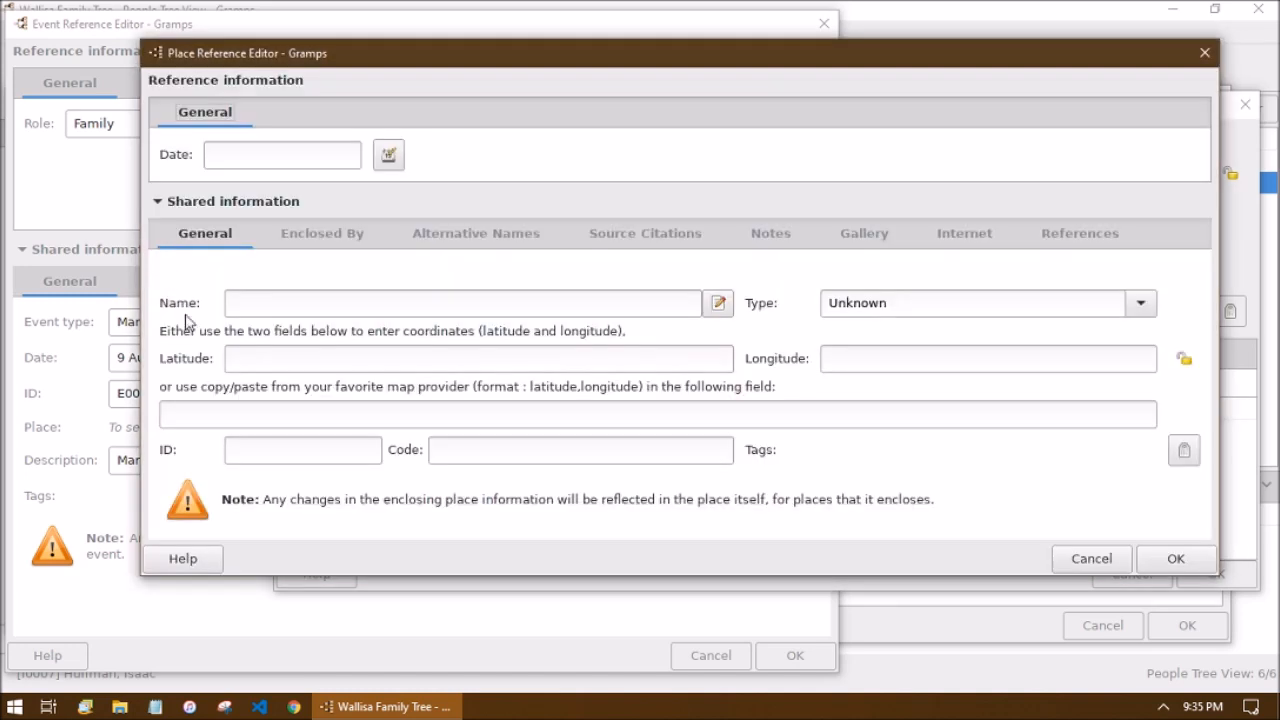
left_click(1069, 550)
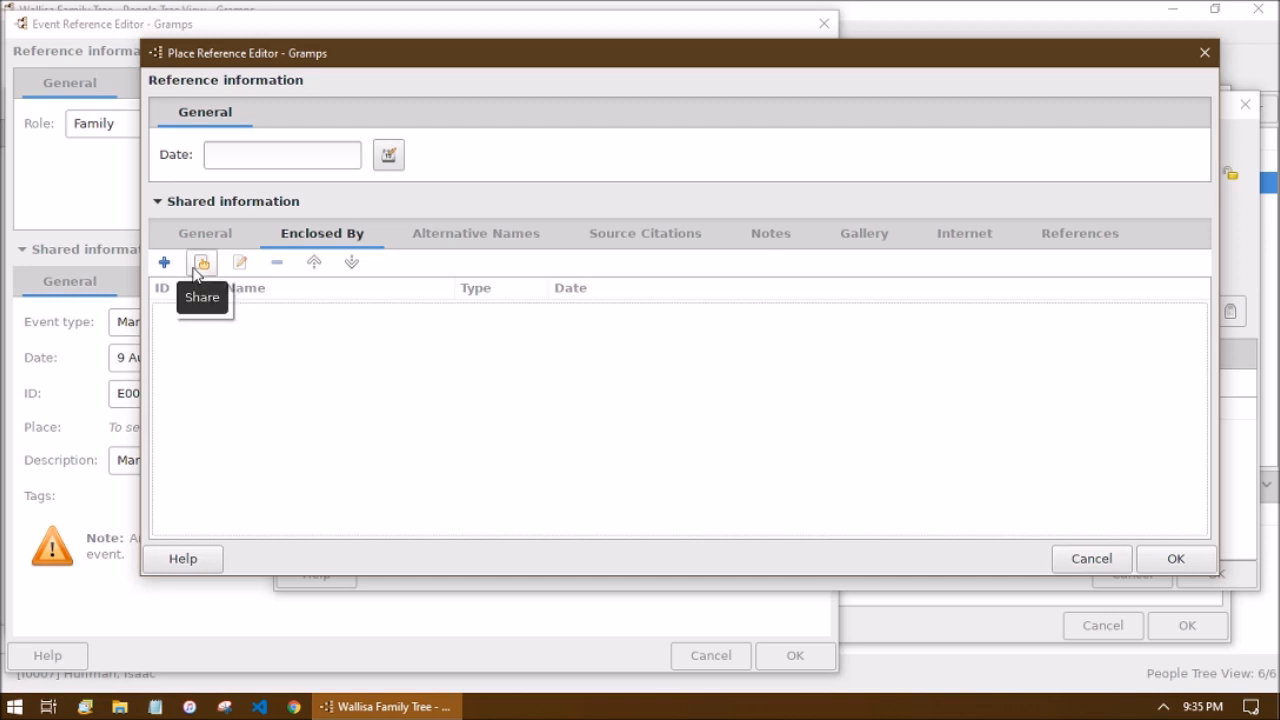
left_click(201, 263)
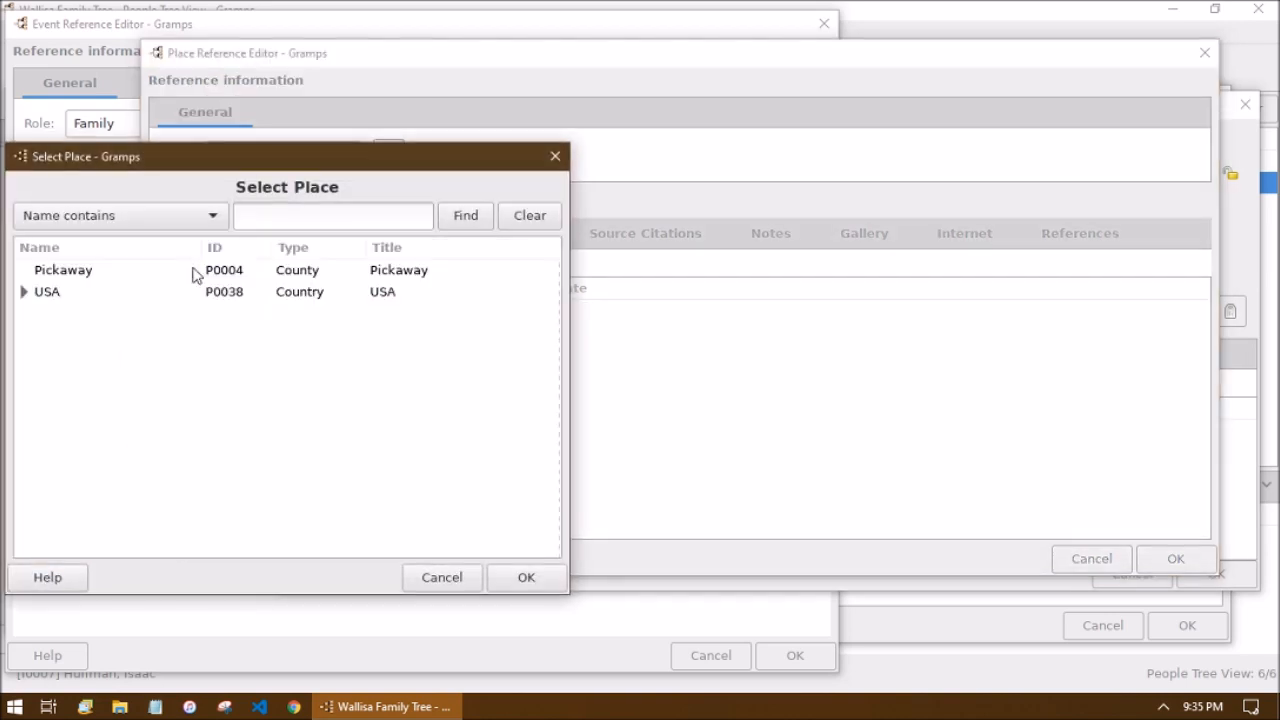
left_click(46, 293)
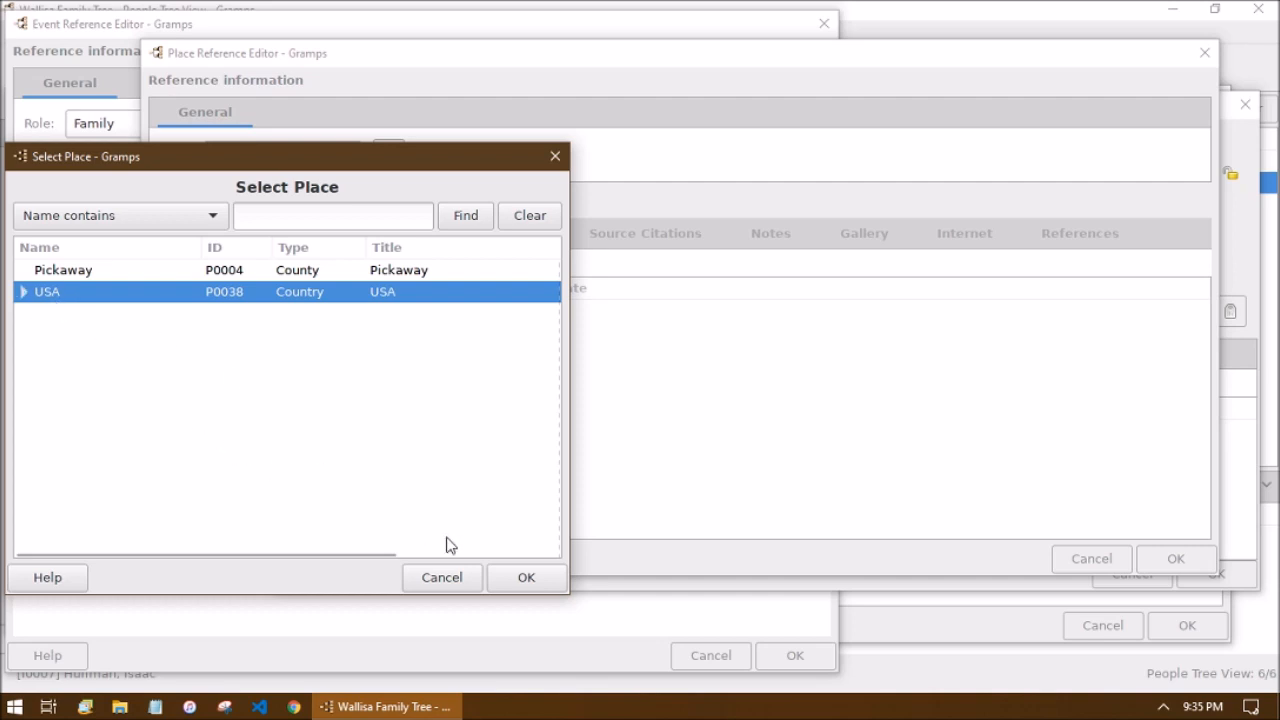
left_click(525, 588)
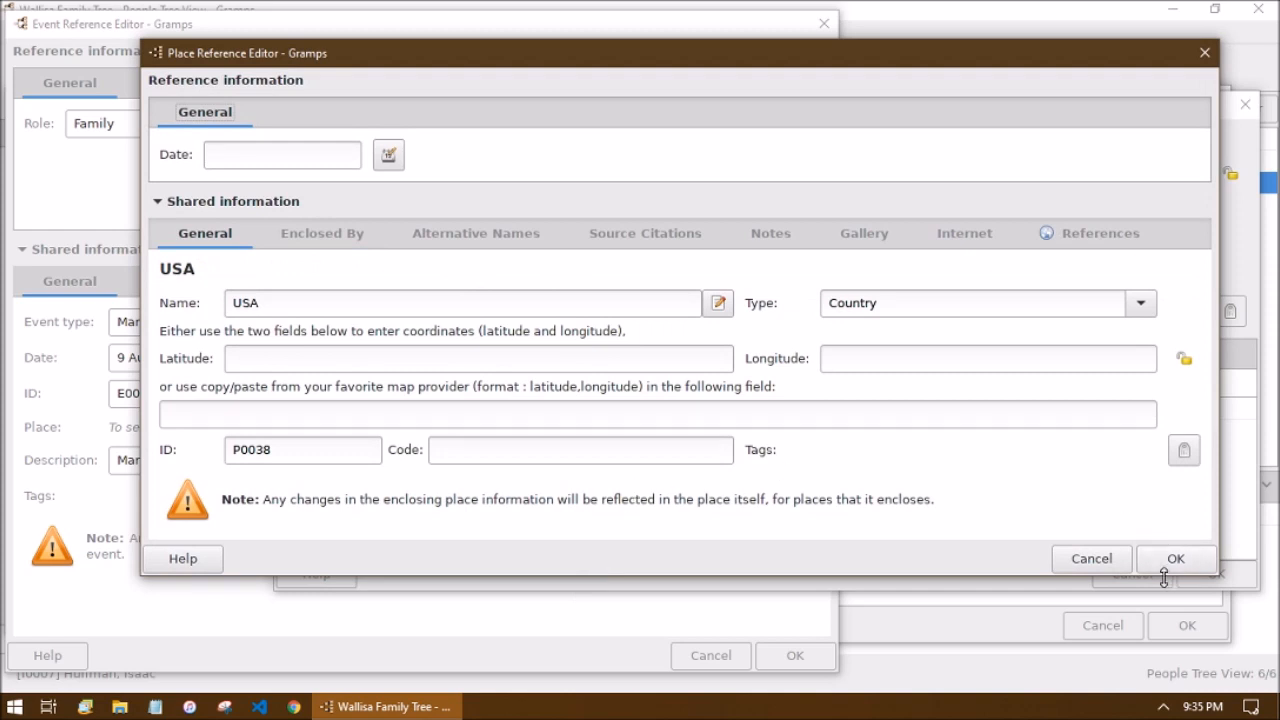
left_click(1168, 561)
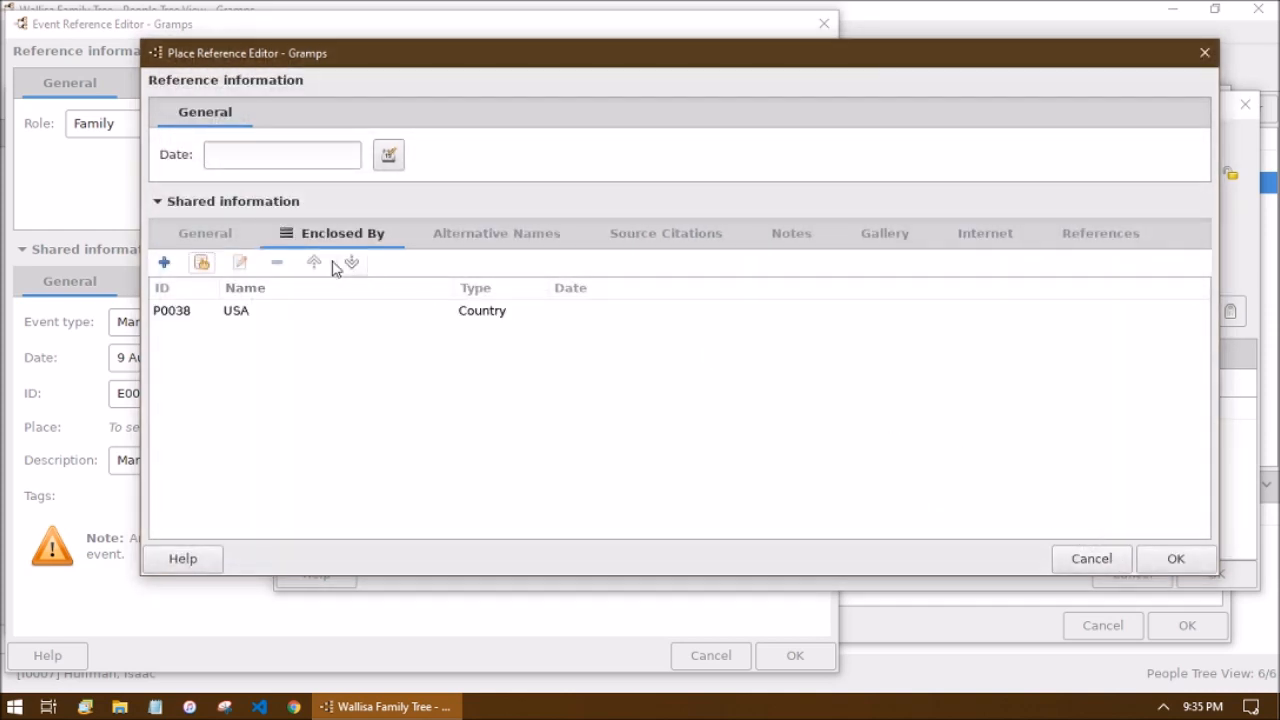
left_click(218, 238)
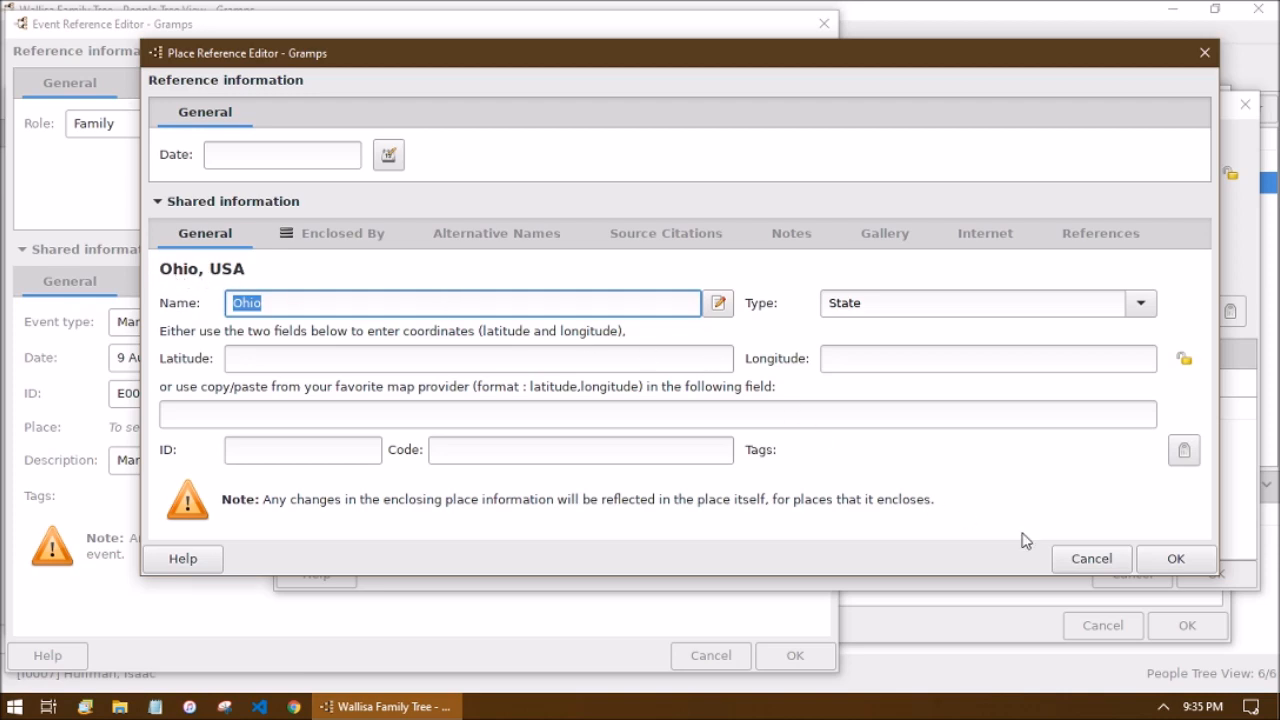
left_click(1174, 561)
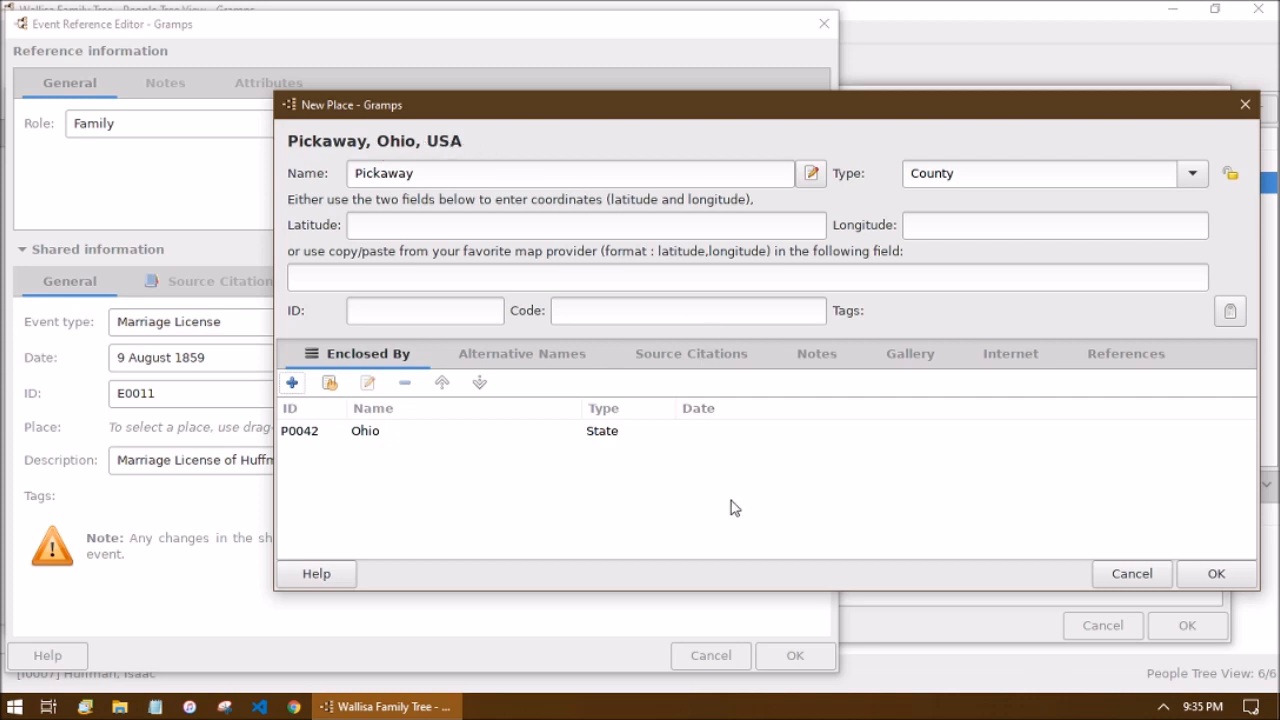
Save the new Pickaway place, the Marriage License event, and the family and person records that contain it.
left_click(1212, 574)
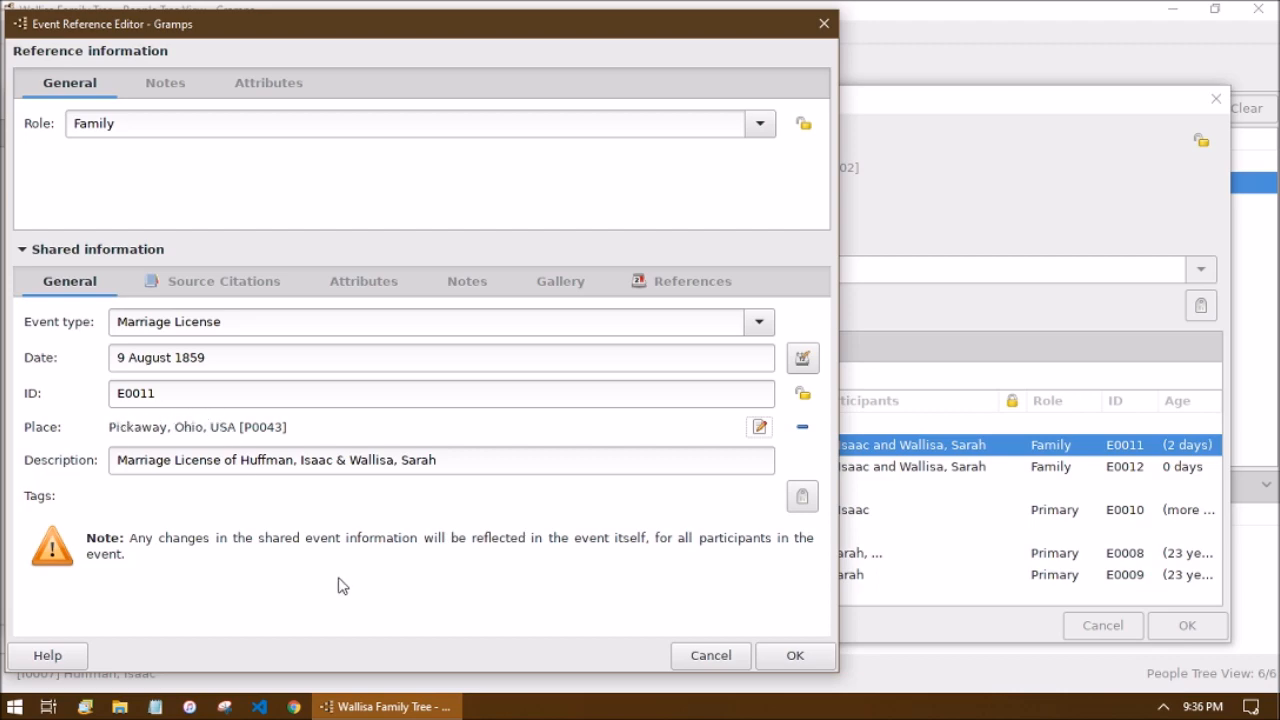
left_click(810, 658)
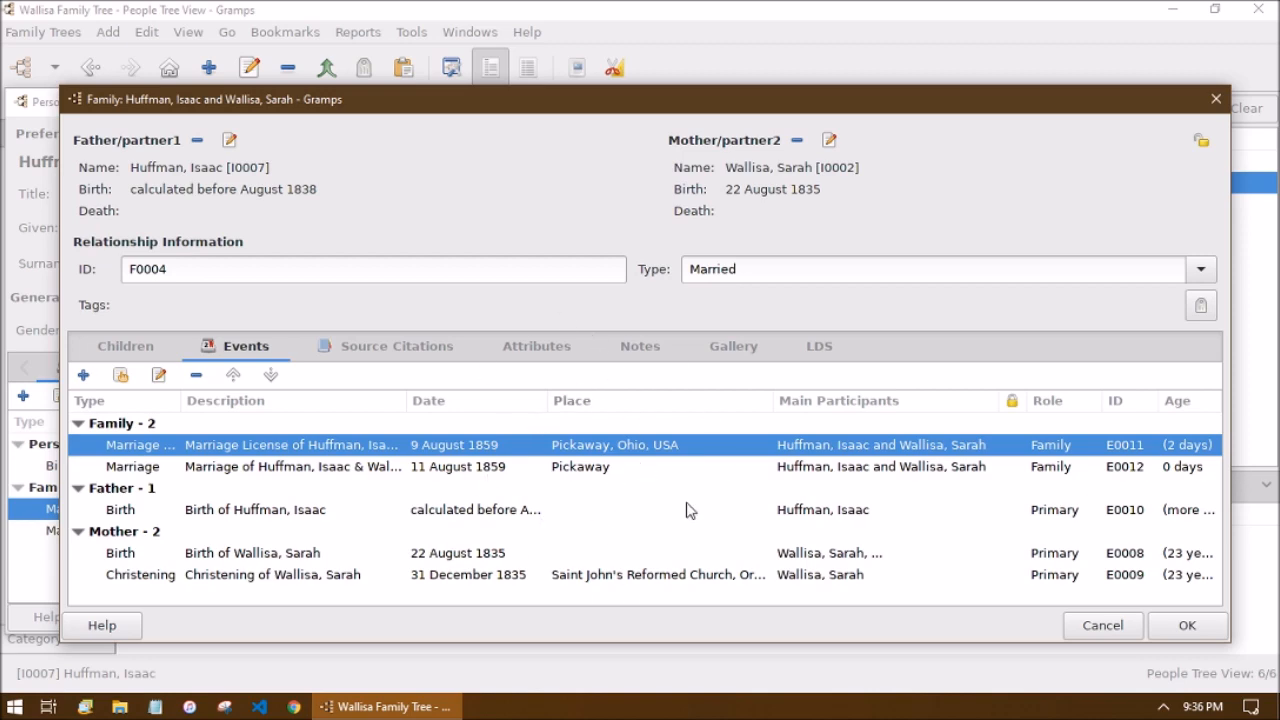
left_click(1164, 622)
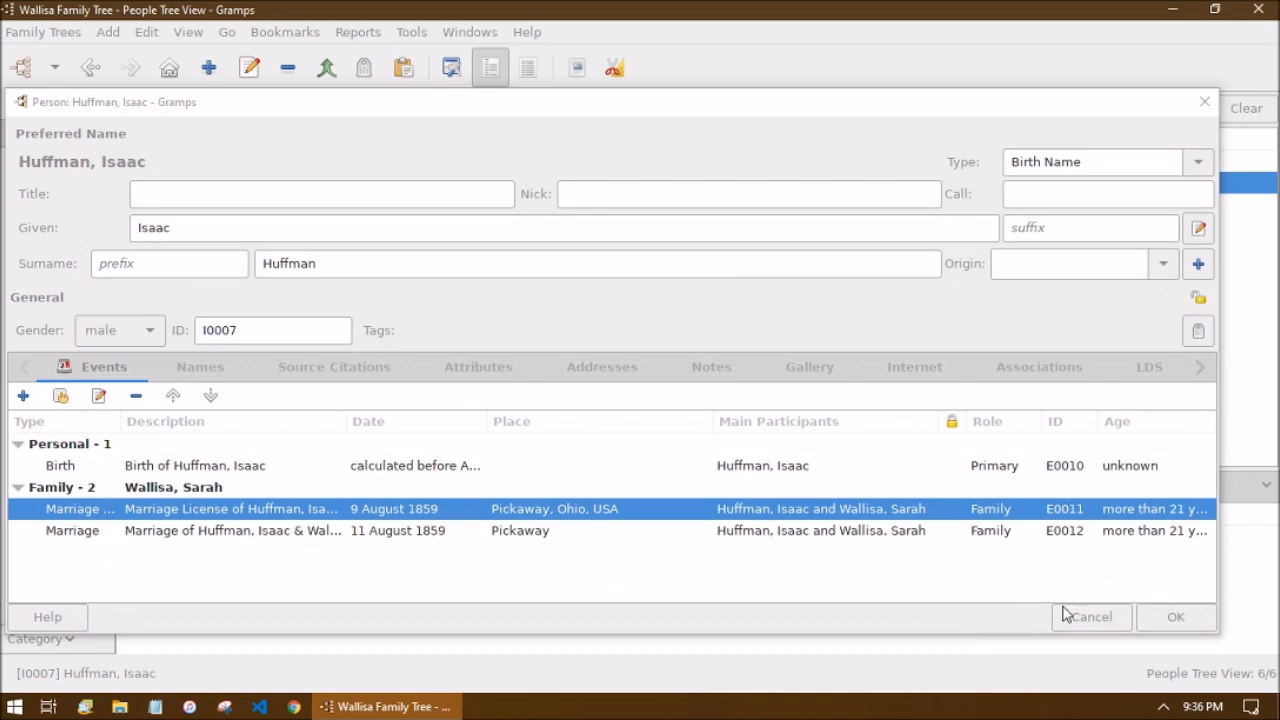
left_click(1152, 617)
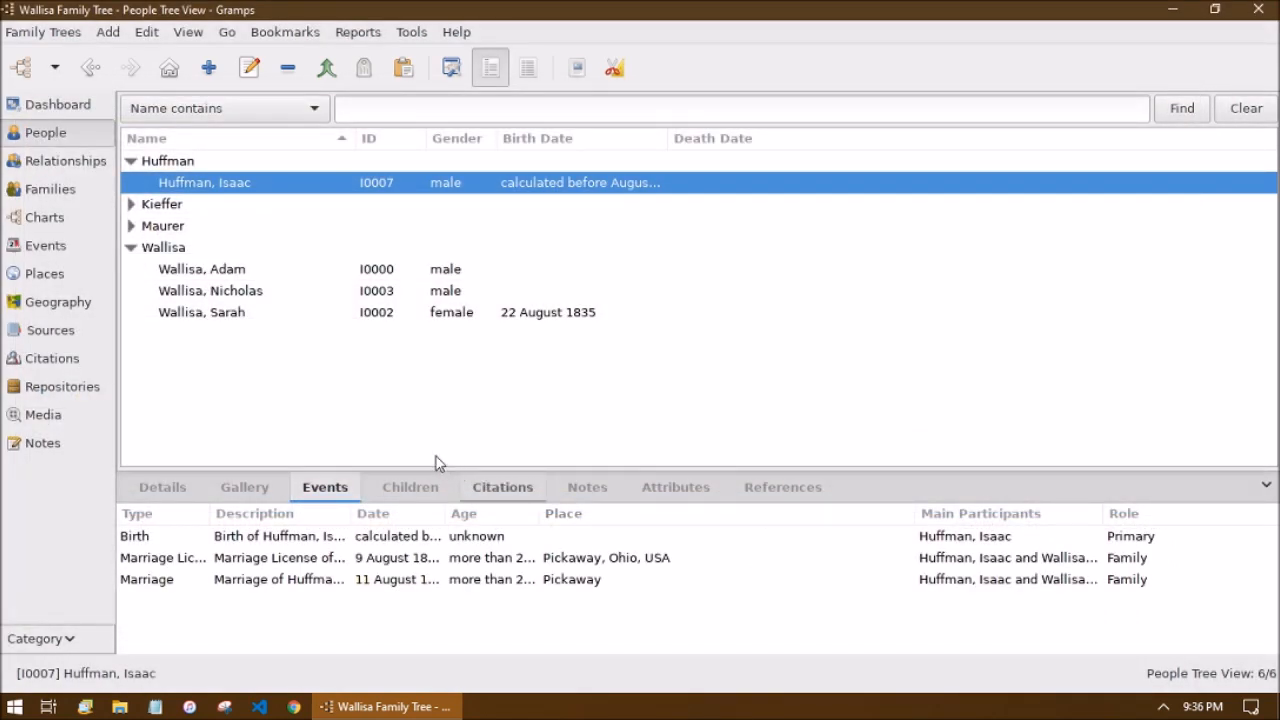
Expand all nodes of the place tree and compare the event references of the two Pickaway counties.
left_click(57, 274)
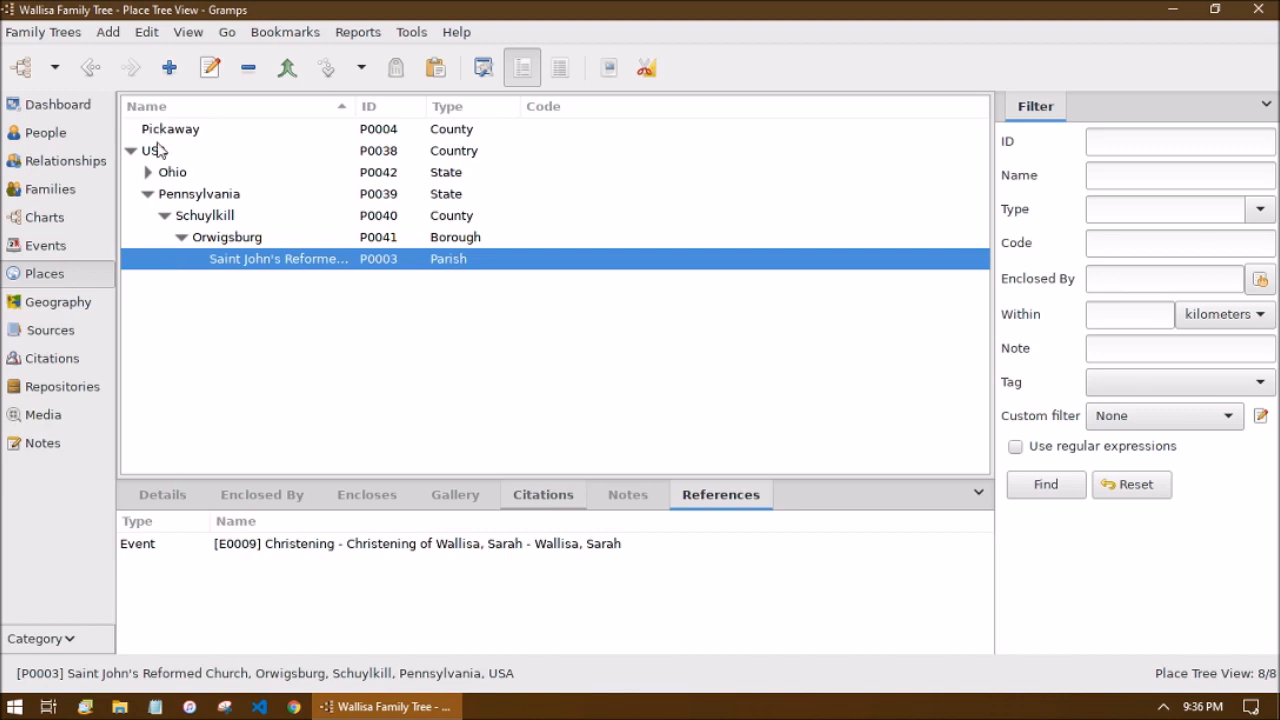
right_click(190, 210)
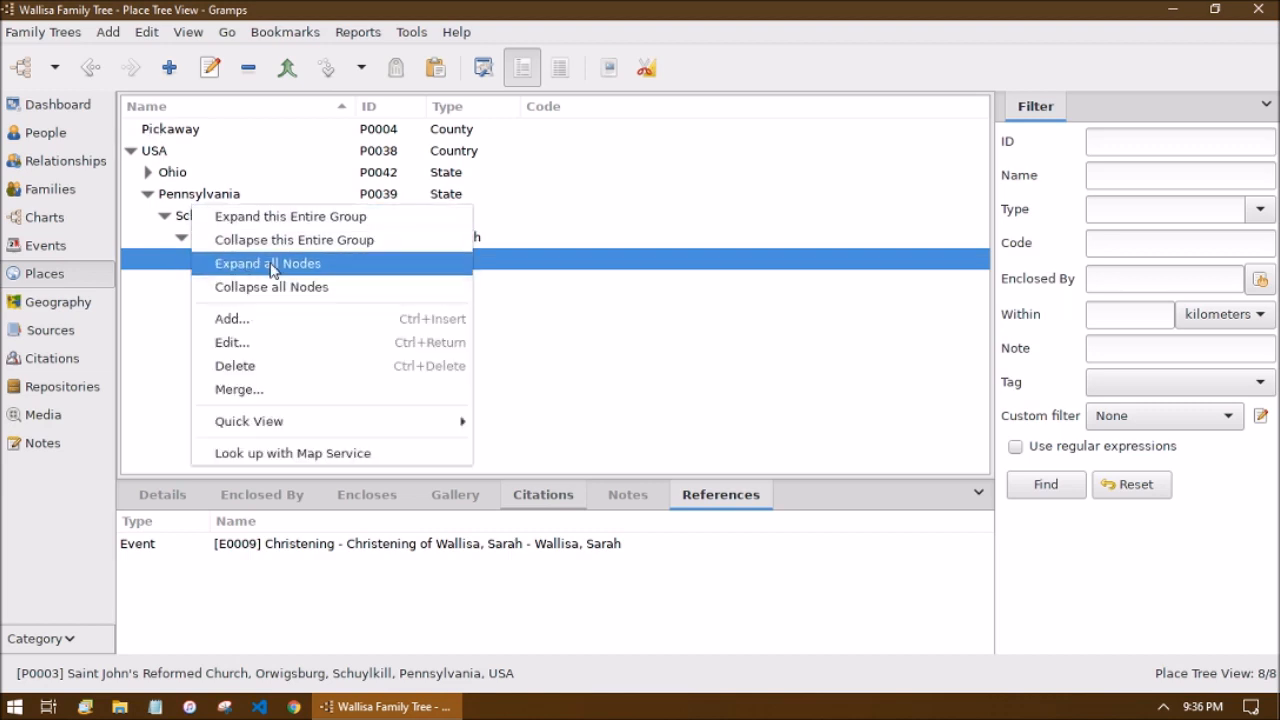
left_click(294, 263)
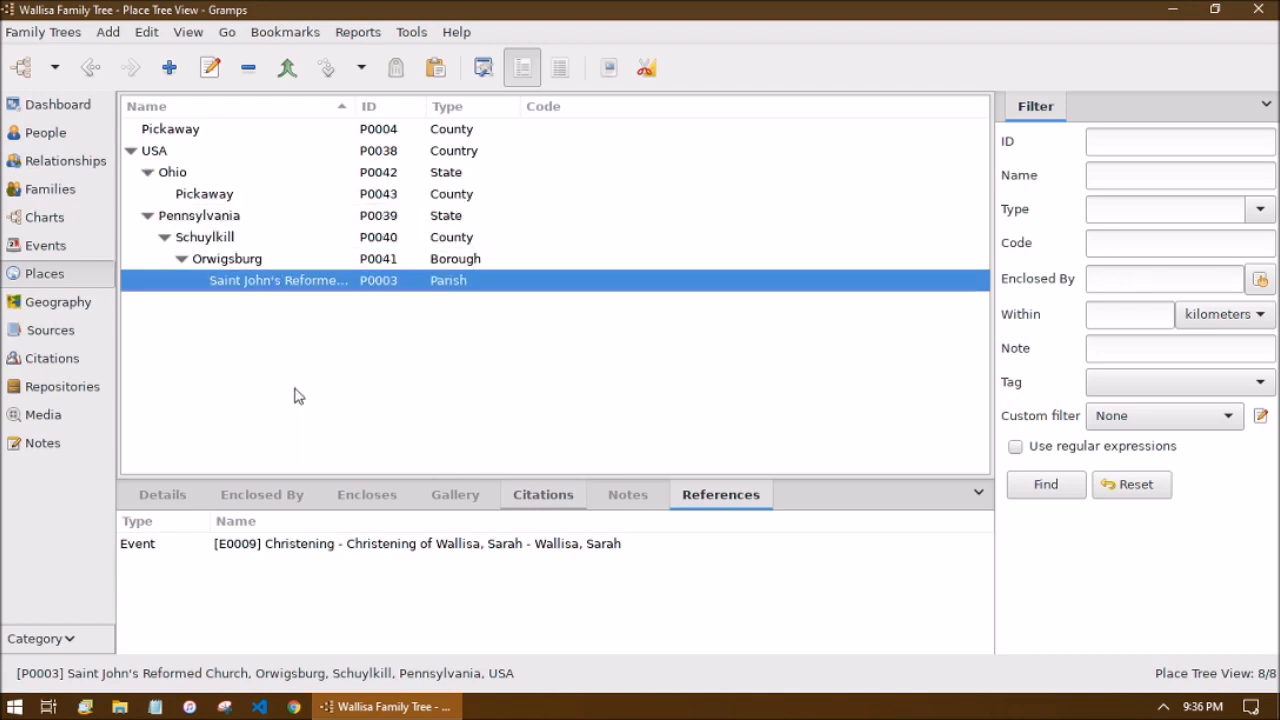
left_click(199, 199)
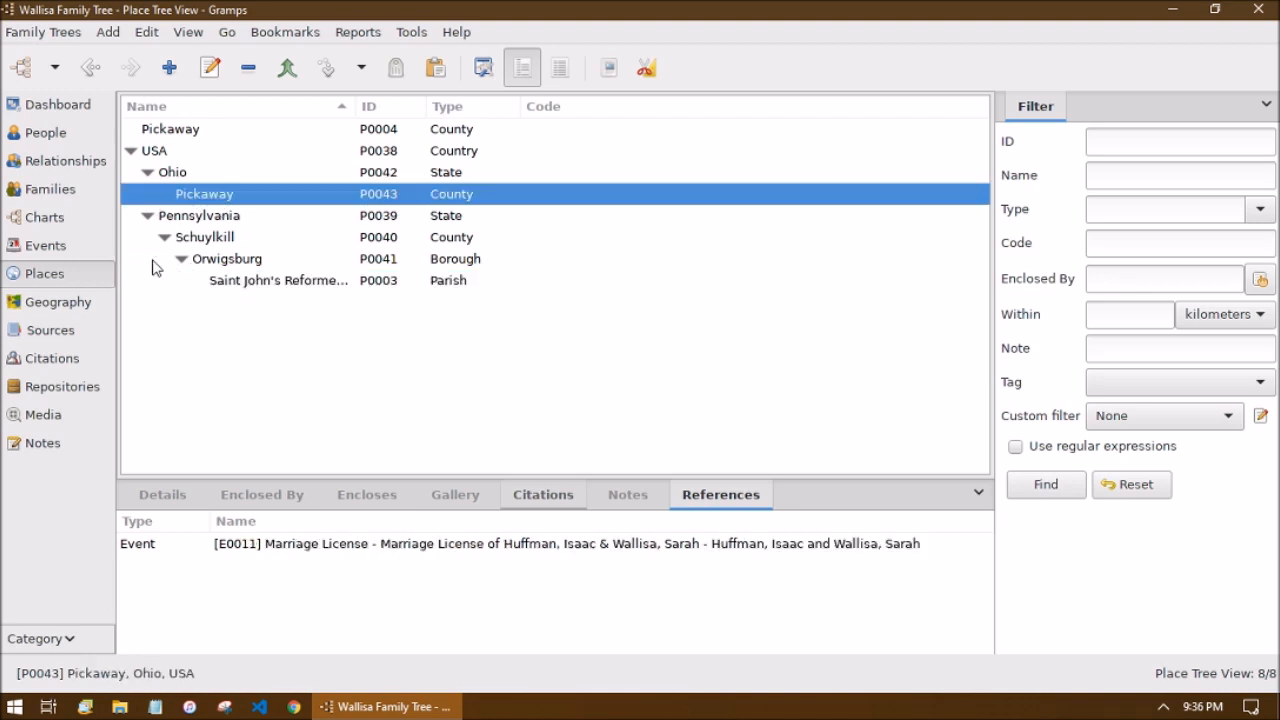
left_click(180, 140)
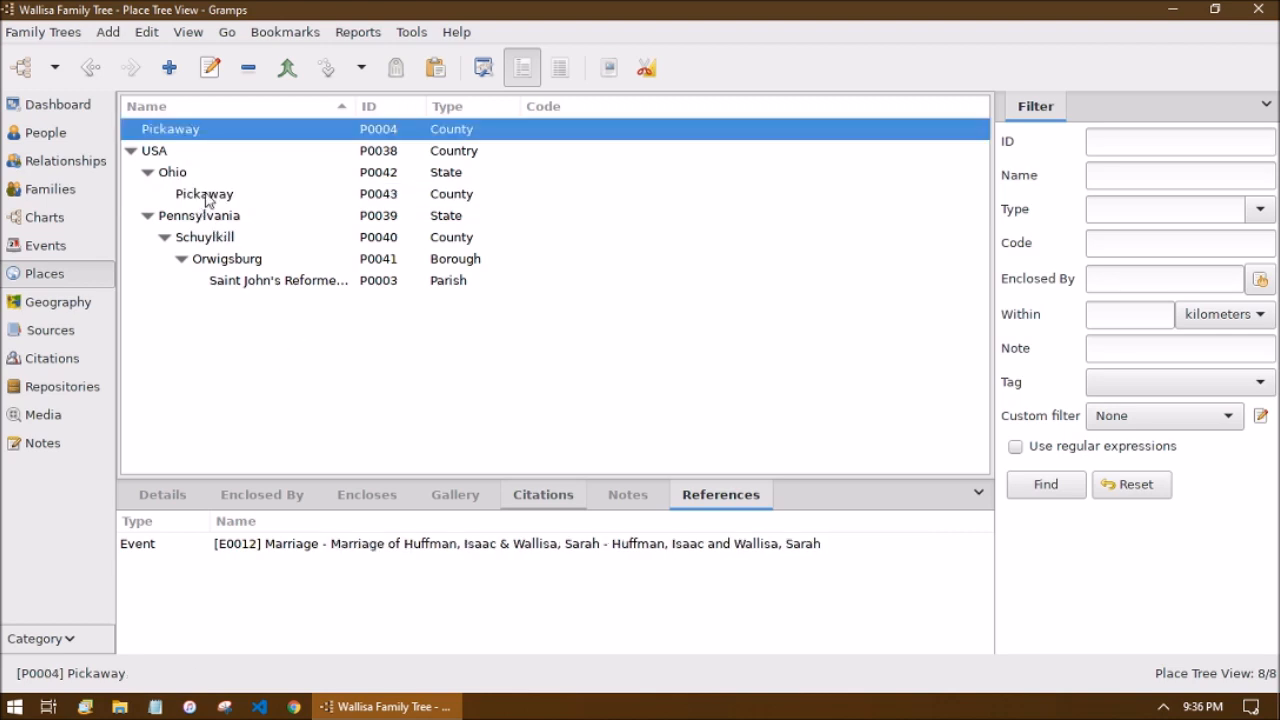
Merge the two Pickaway counties, using Pickaway, Ohio, USA for the primary data and keeping the Gramps ID P0043.
left_click(206, 197)
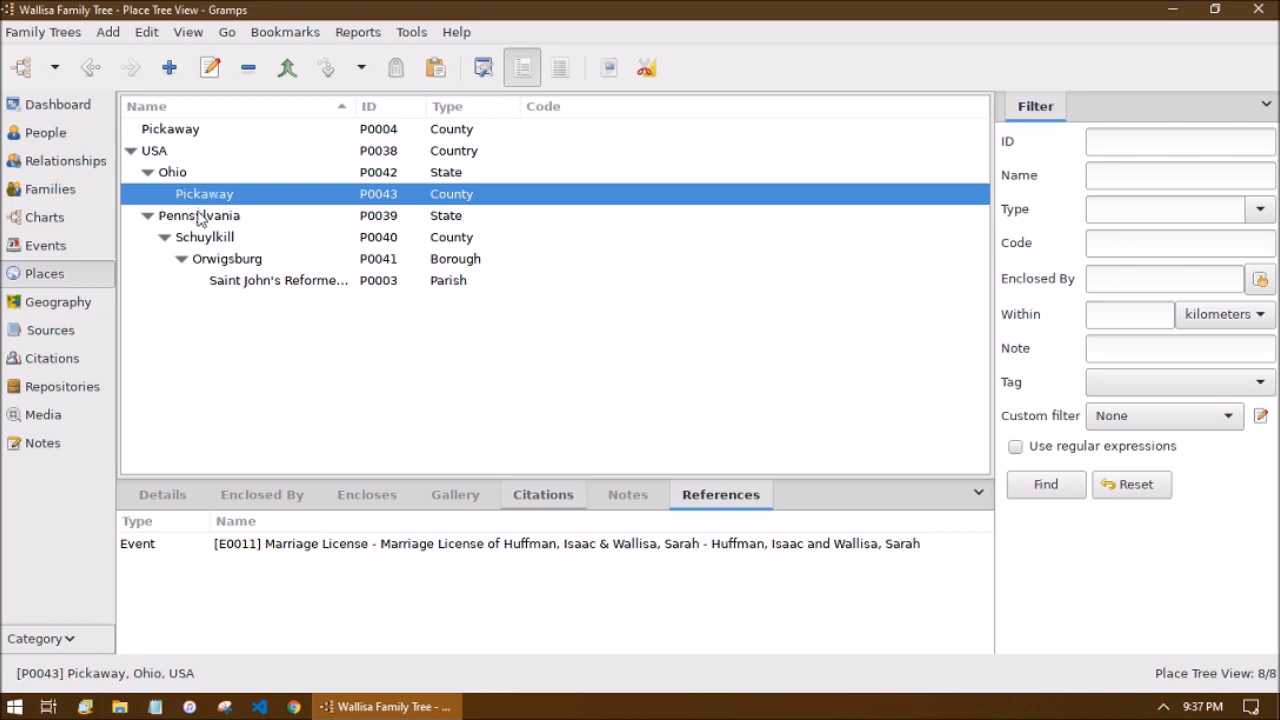
left_click(184, 132, "ctrl")
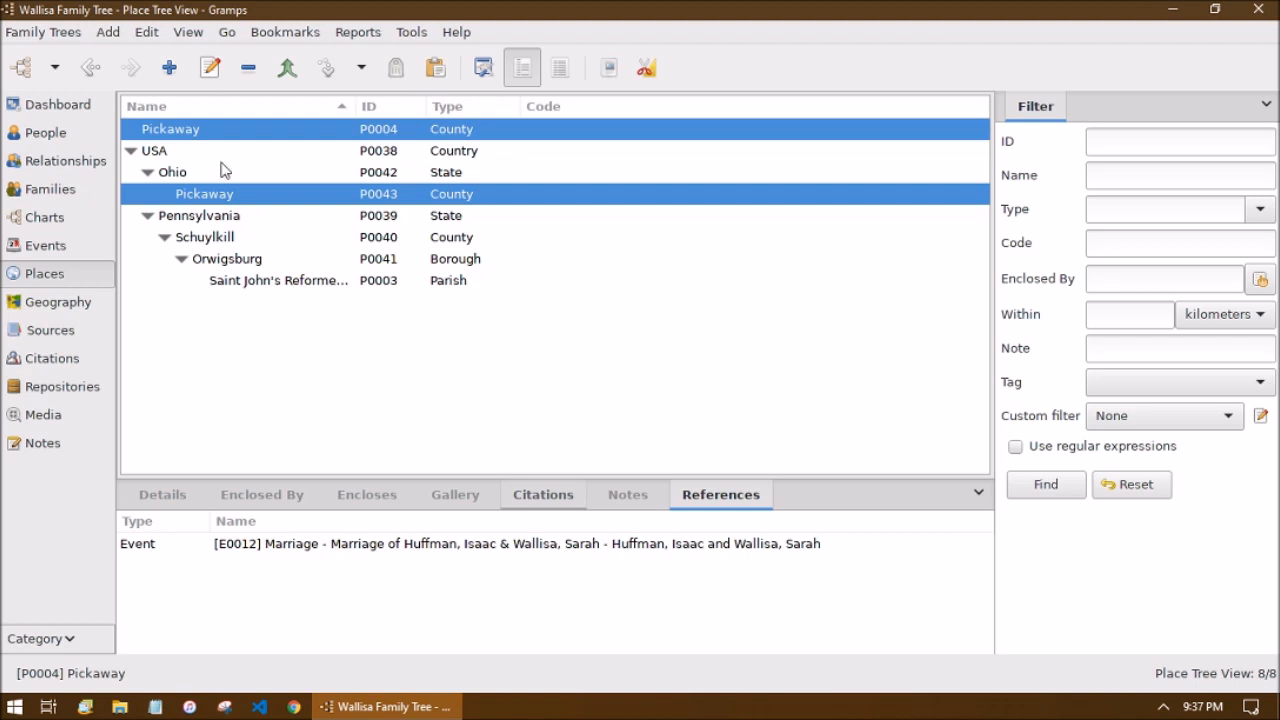
left_click(286, 68)
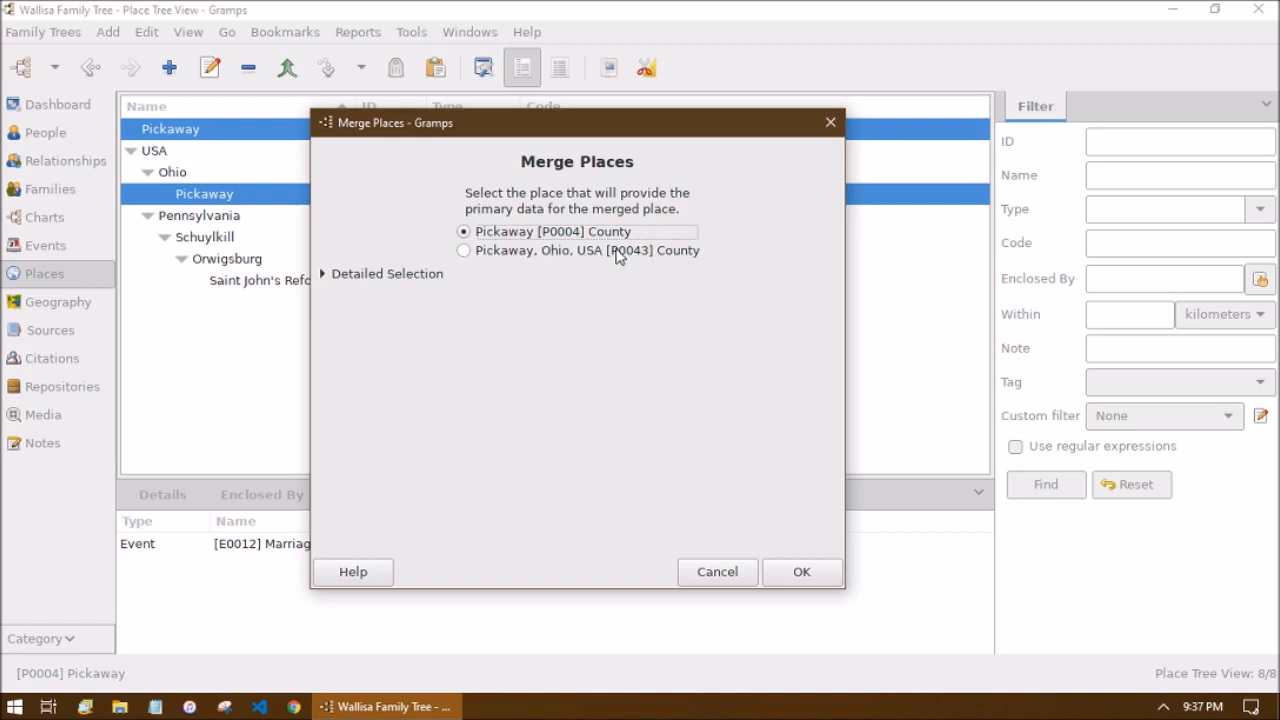
left_click(463, 251)
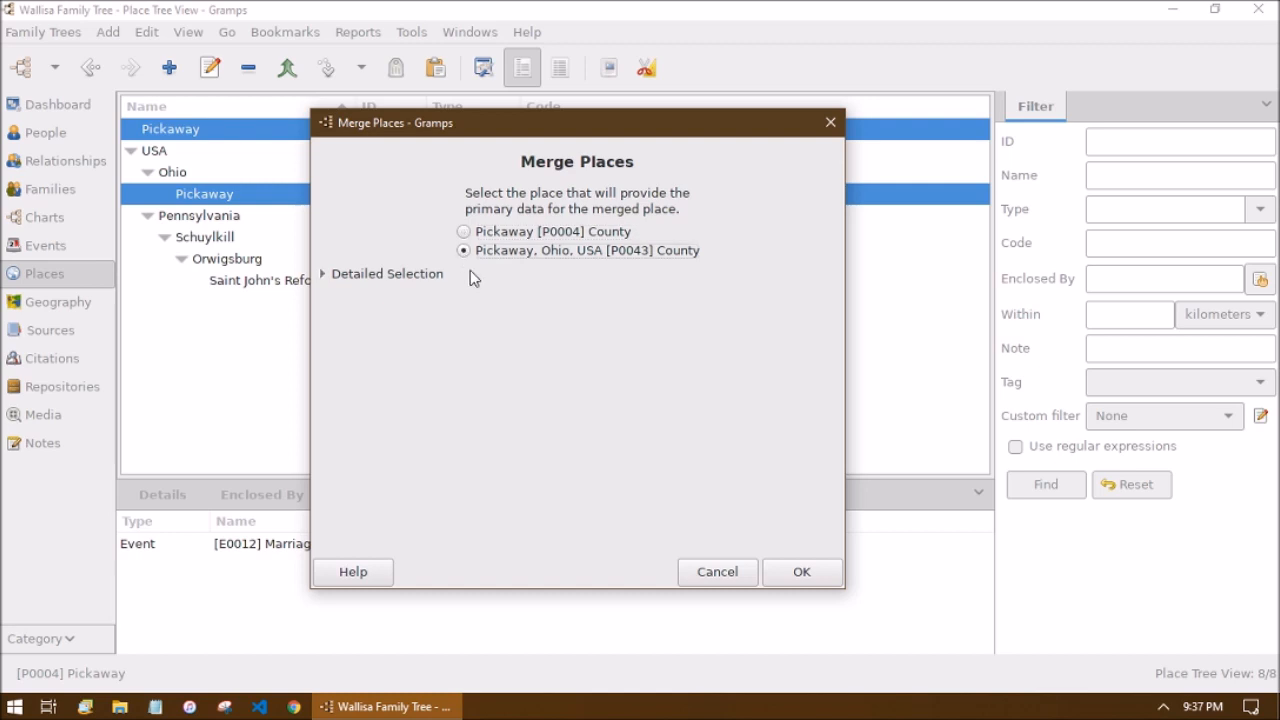
left_click(321, 279)
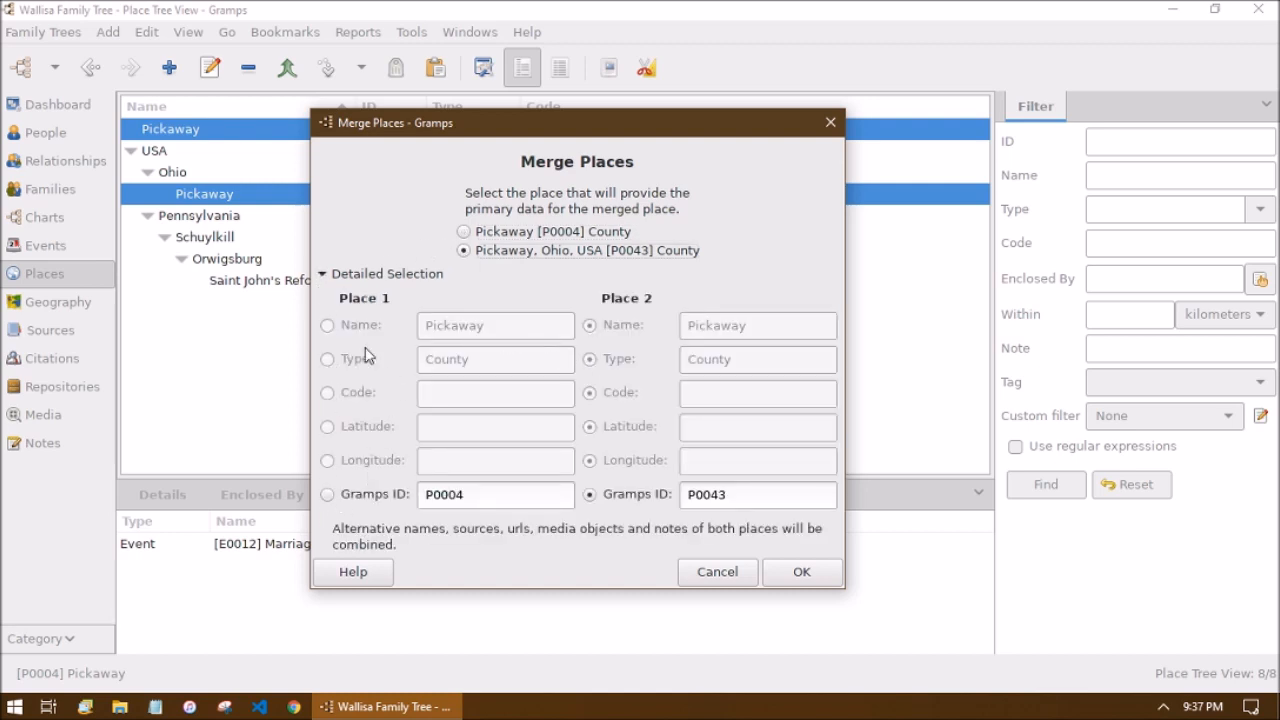
left_click(328, 495)
left_click(590, 494)
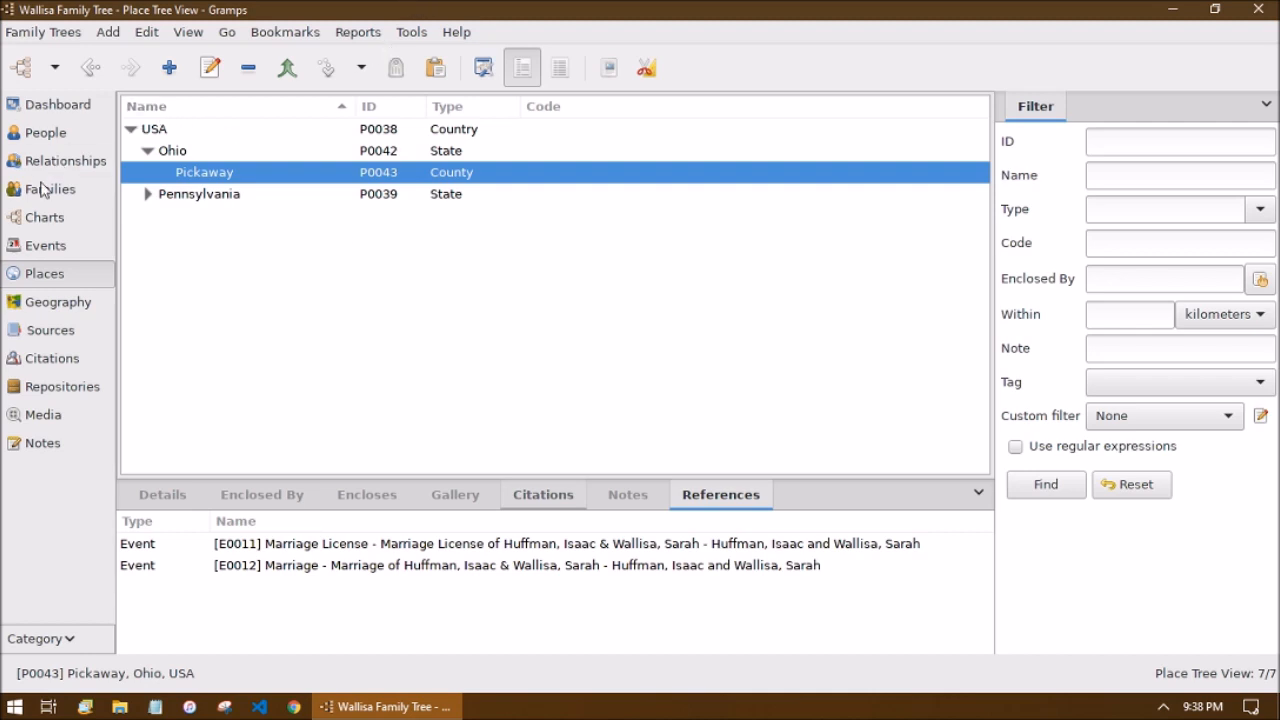
Check the places in the event list, and expand Pennsylvania in the place tree to view the references of Saint John's Reformed Church.
left_click(42, 243)
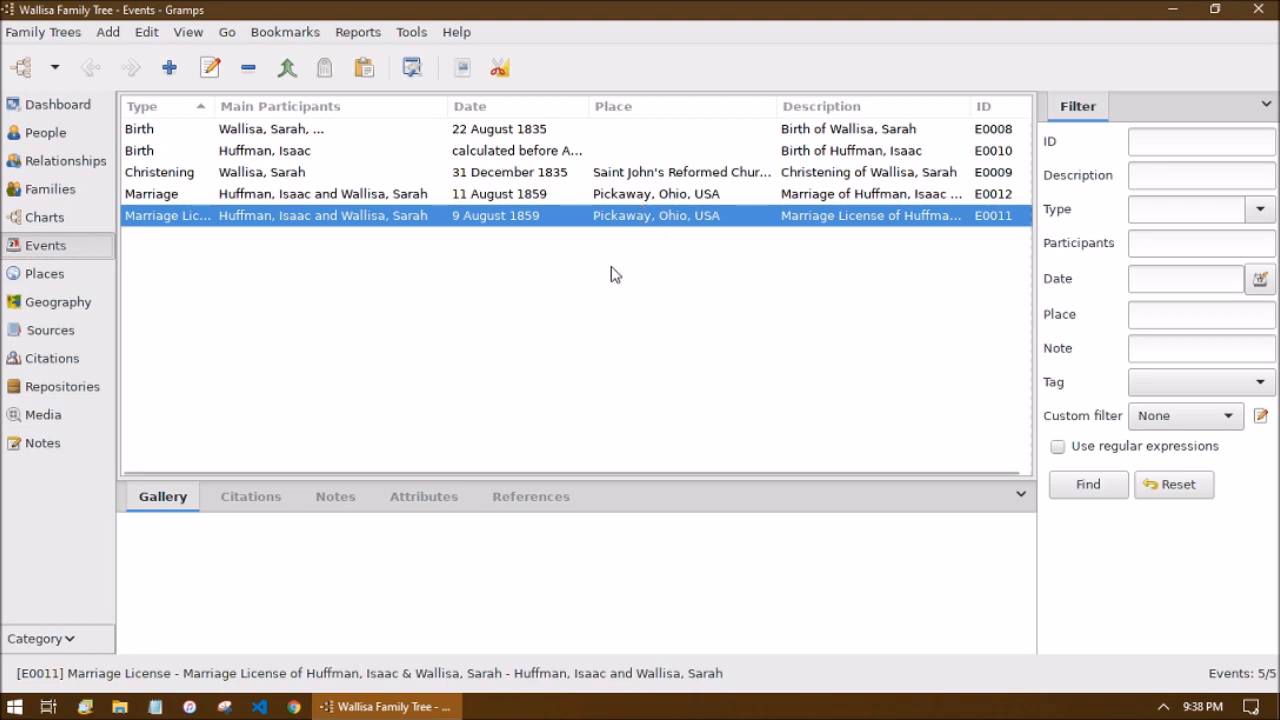
left_click(68, 276)
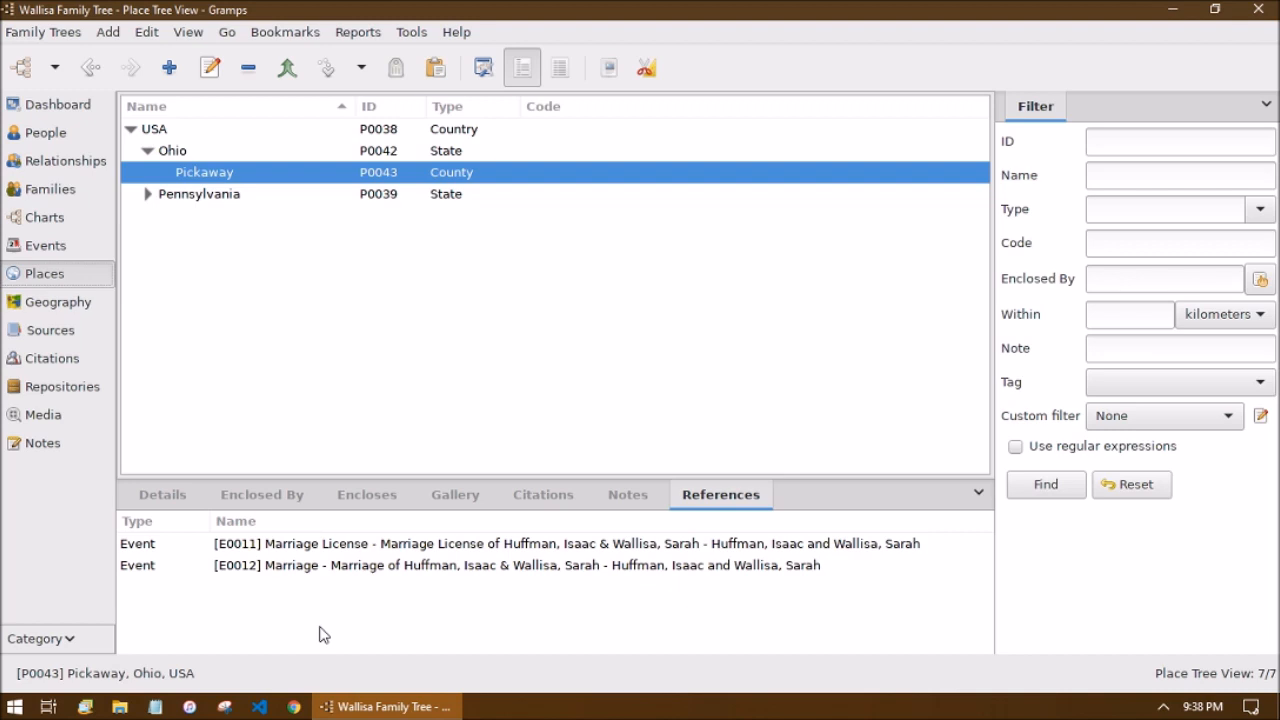
left_click(148, 195)
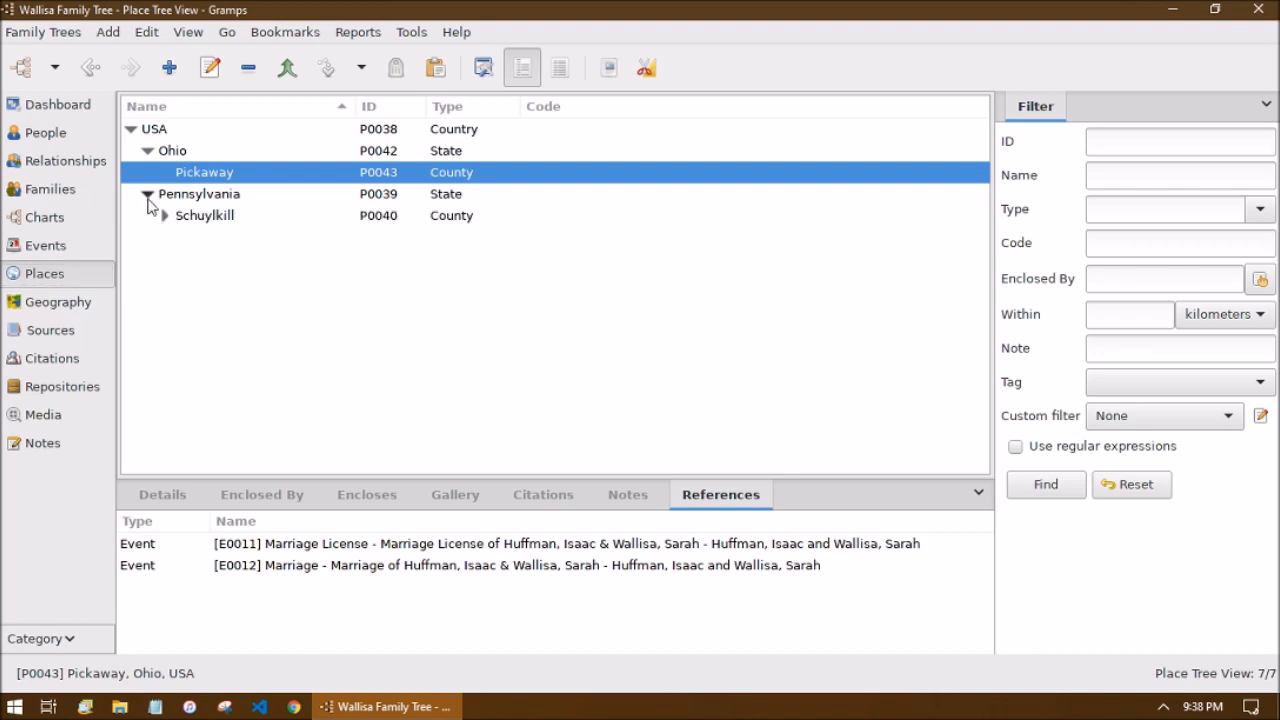
left_click(165, 216)
left_click(181, 237)
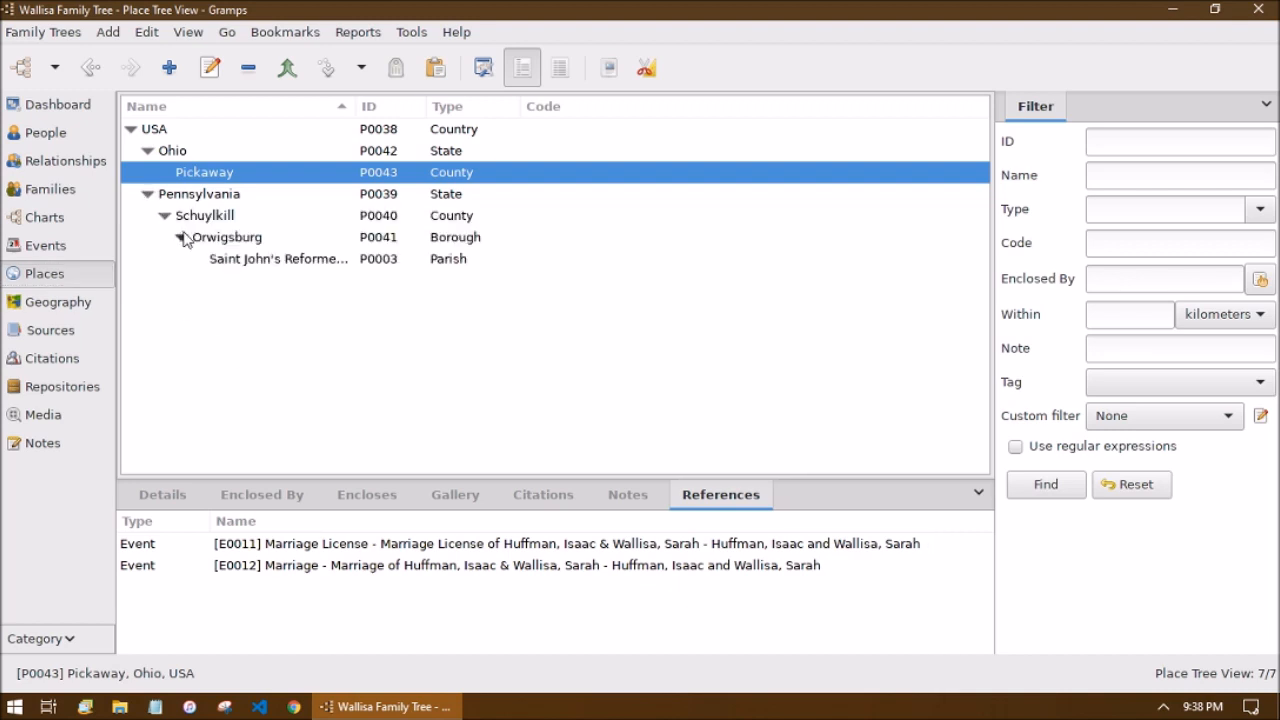
left_click(236, 259)
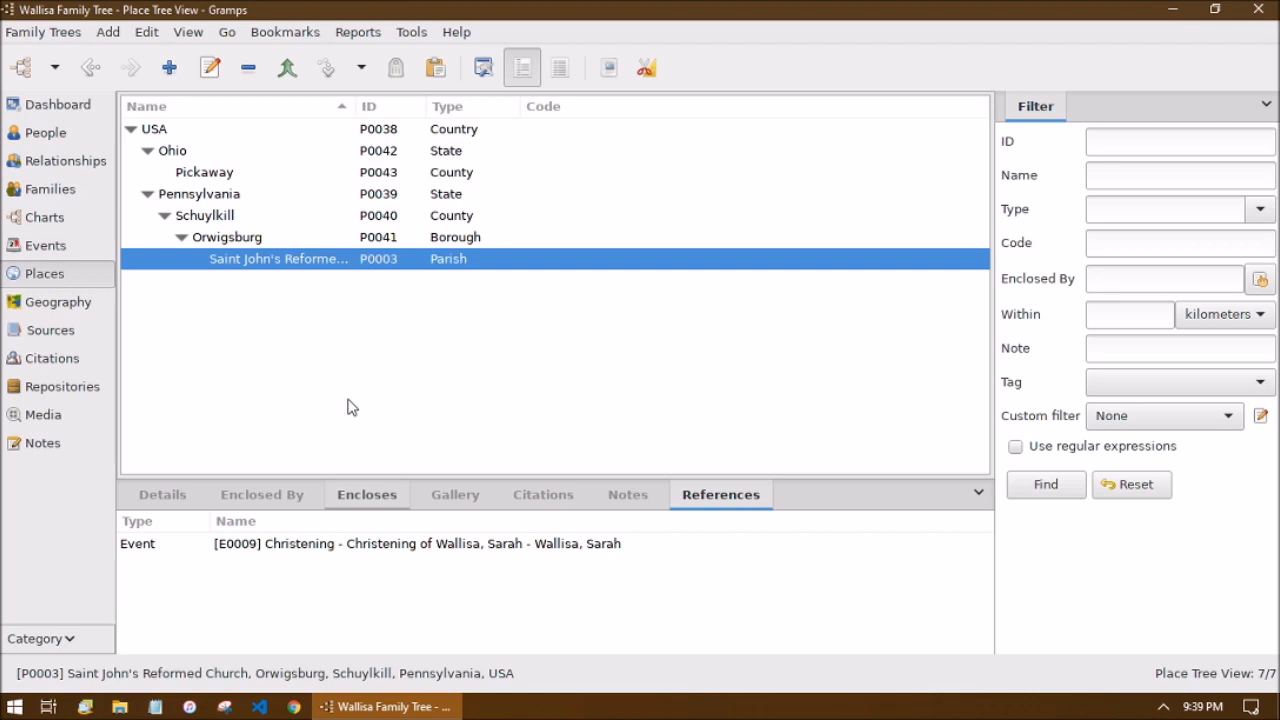
Open the addresses in the record of the man whose birth is calculated before August 1838.
left_click(22, 140)
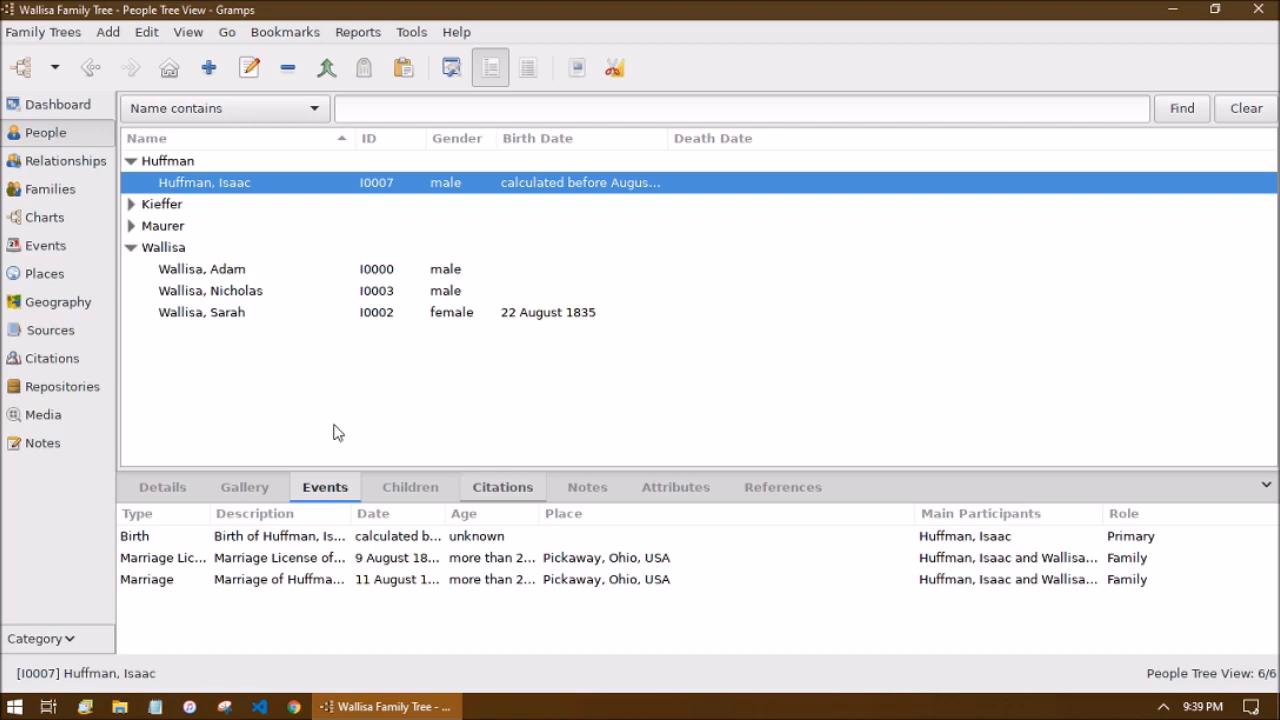
double_click(381, 187)
left_click(598, 380)
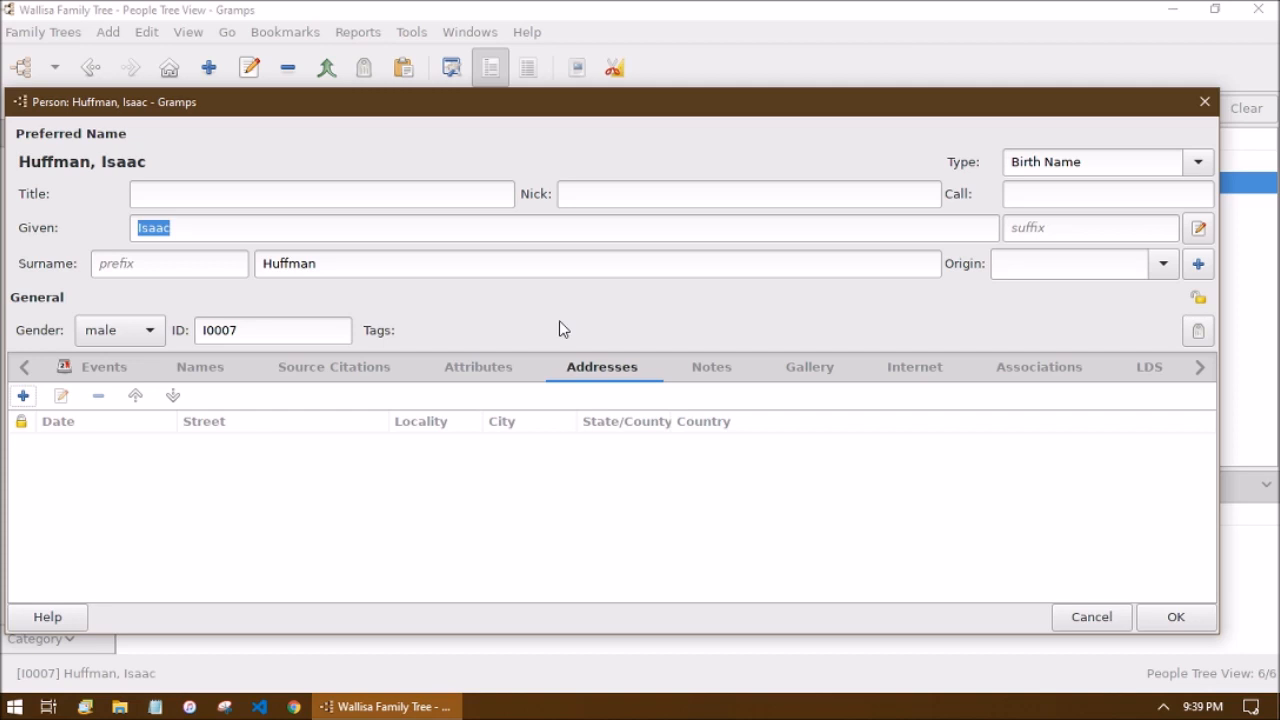
left_click(525, 517)
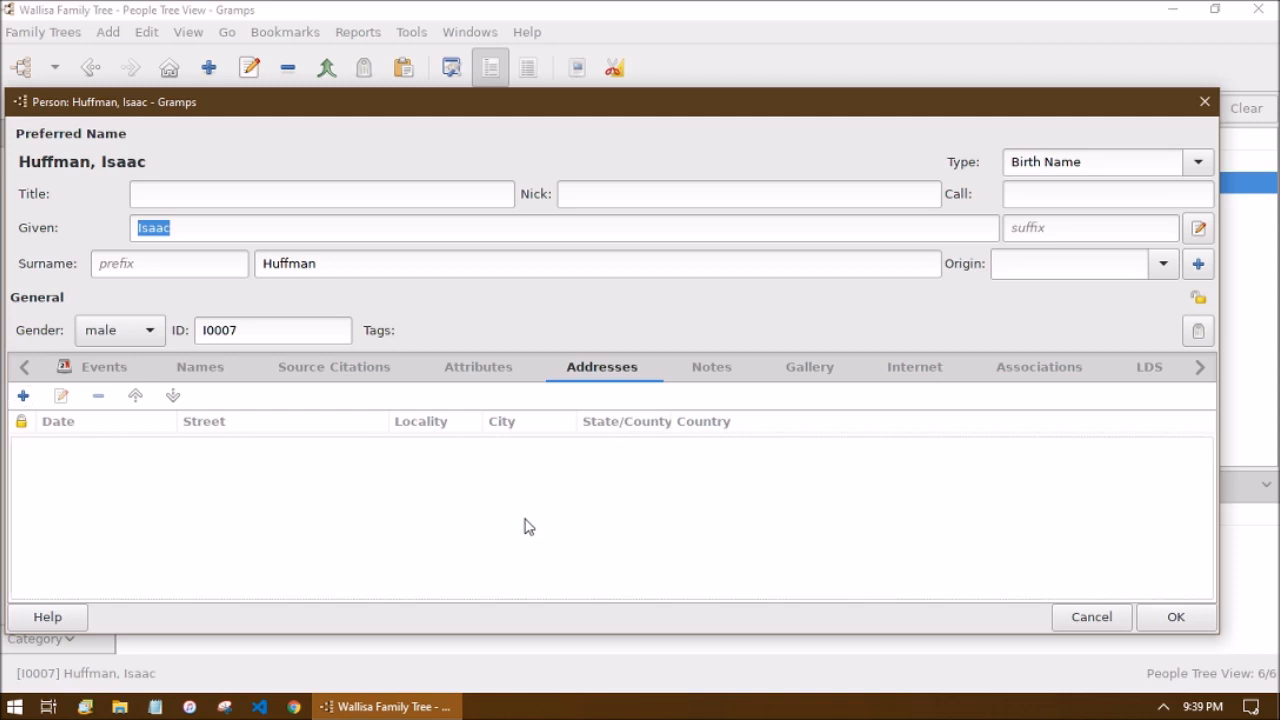
Add a new address to the man's record and fill in its street and city, with state Ohio and country USA.
left_click(23, 396)
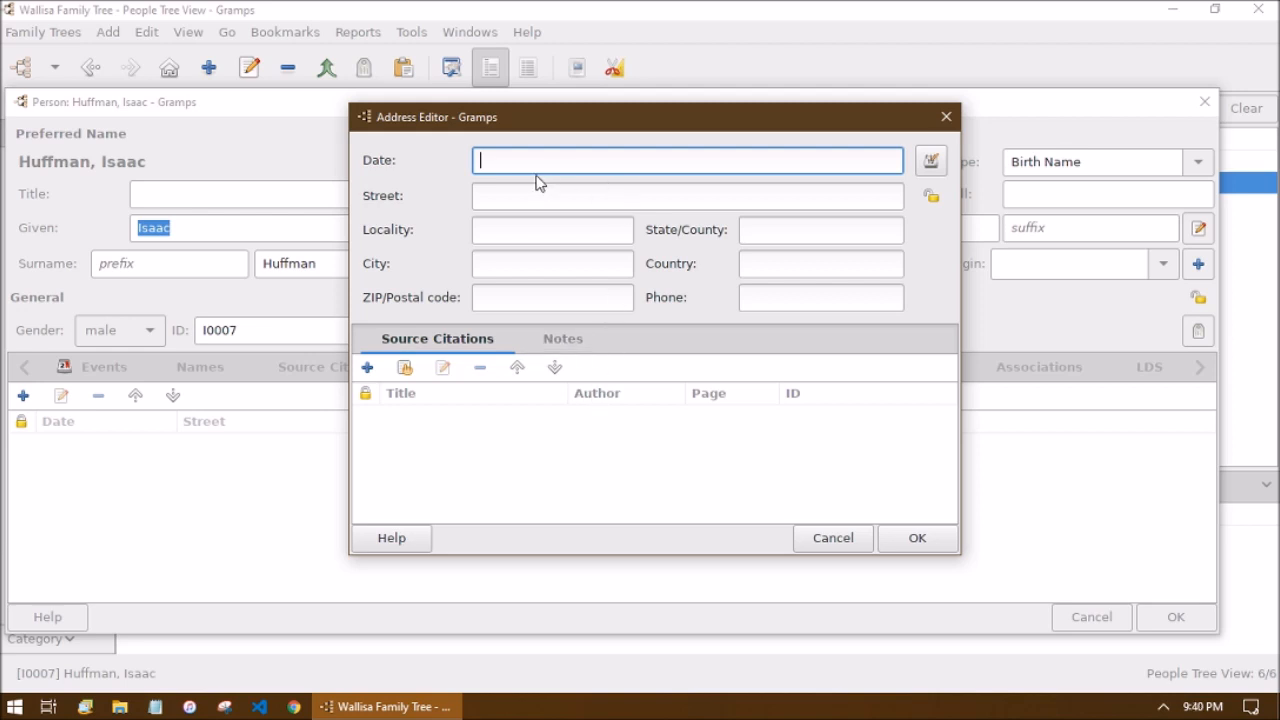
left_click(505, 199)
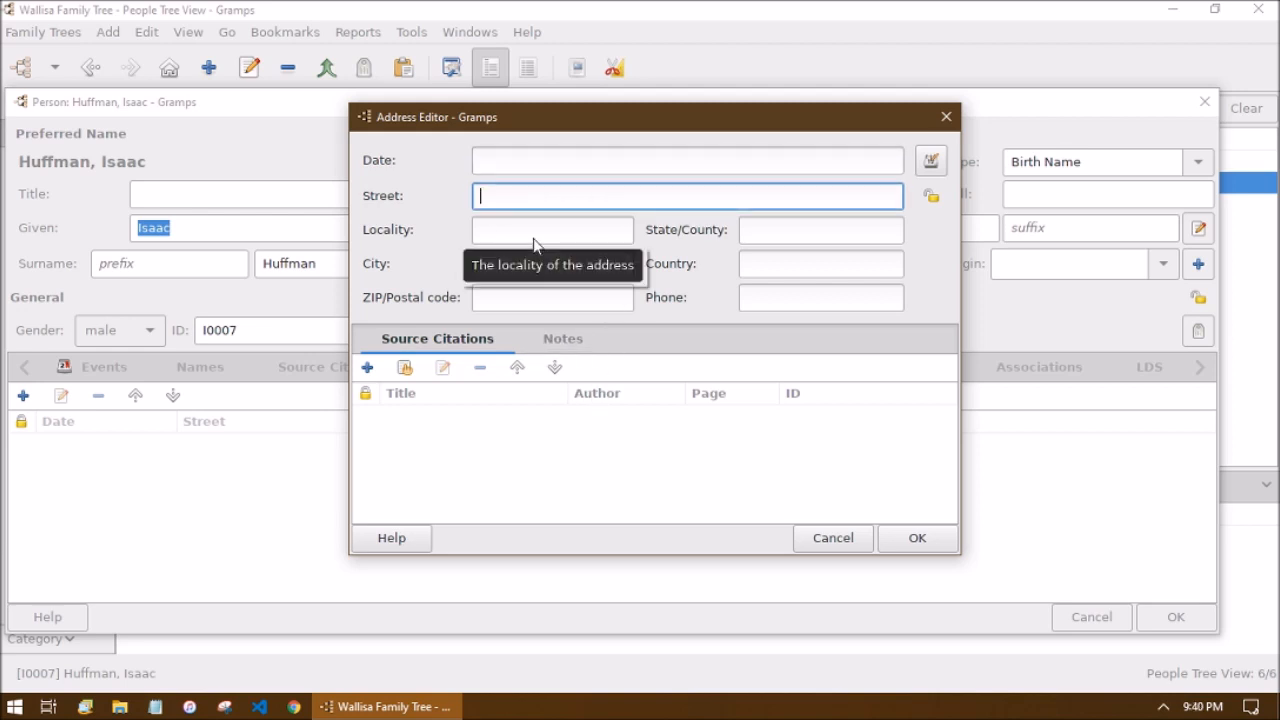
type("1234 Main Street")
key("Tab")
key("Tab")
type("Ohio")
key("Tab")
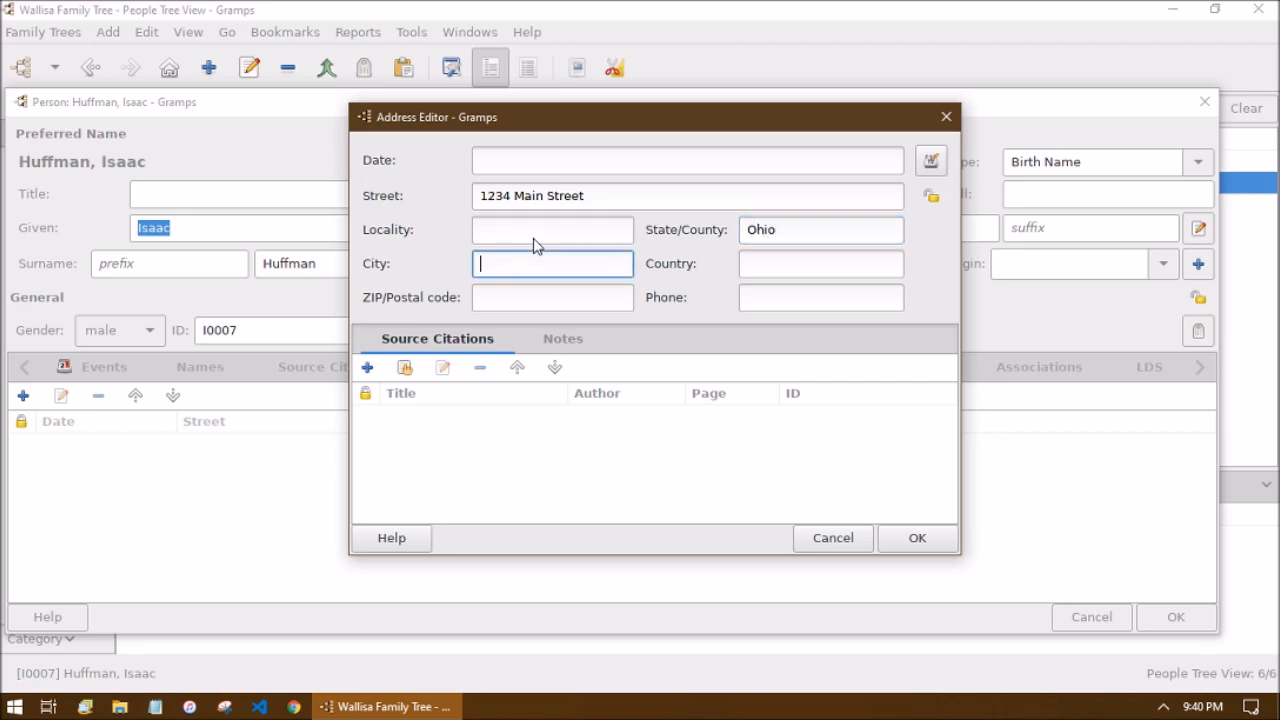
type("Townsville")
key("Tab")
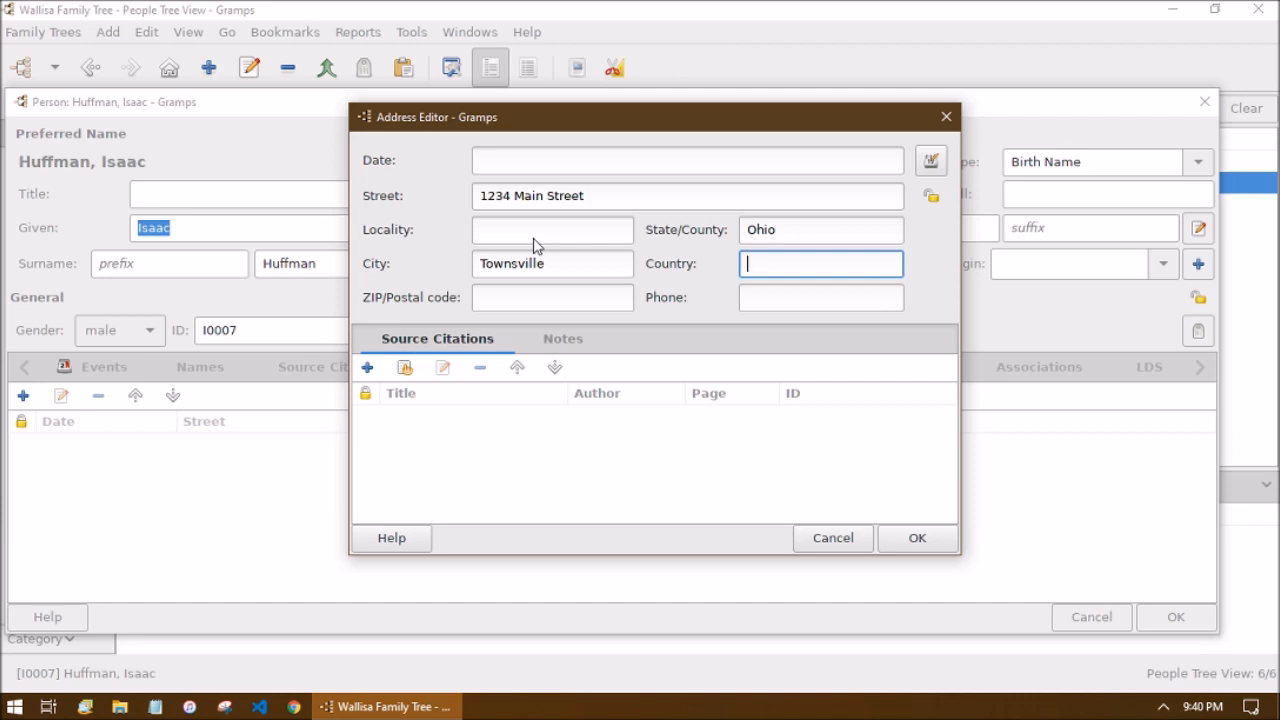
type("USA")
Extend the address's state/county to Ohio/Pickaway, enter the postal code, and accept the address.
left_click(820, 238)
type("/Pickaway")
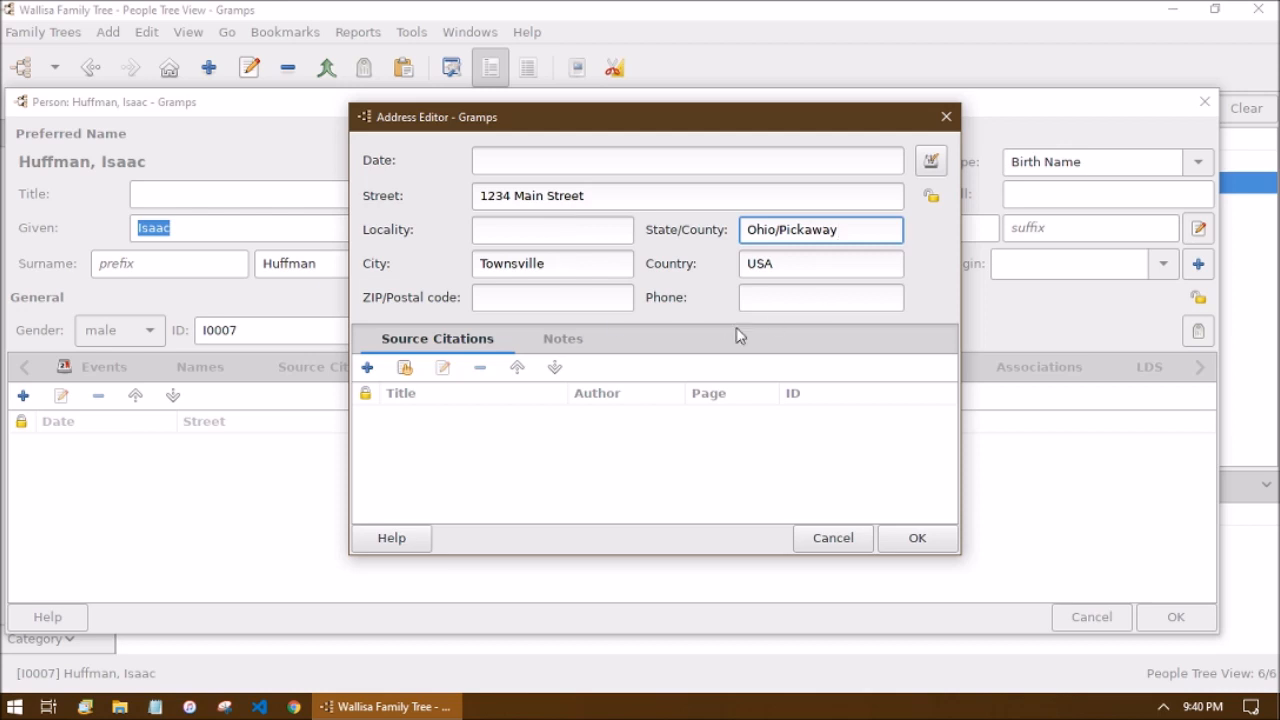
left_click(570, 302)
type("12348")
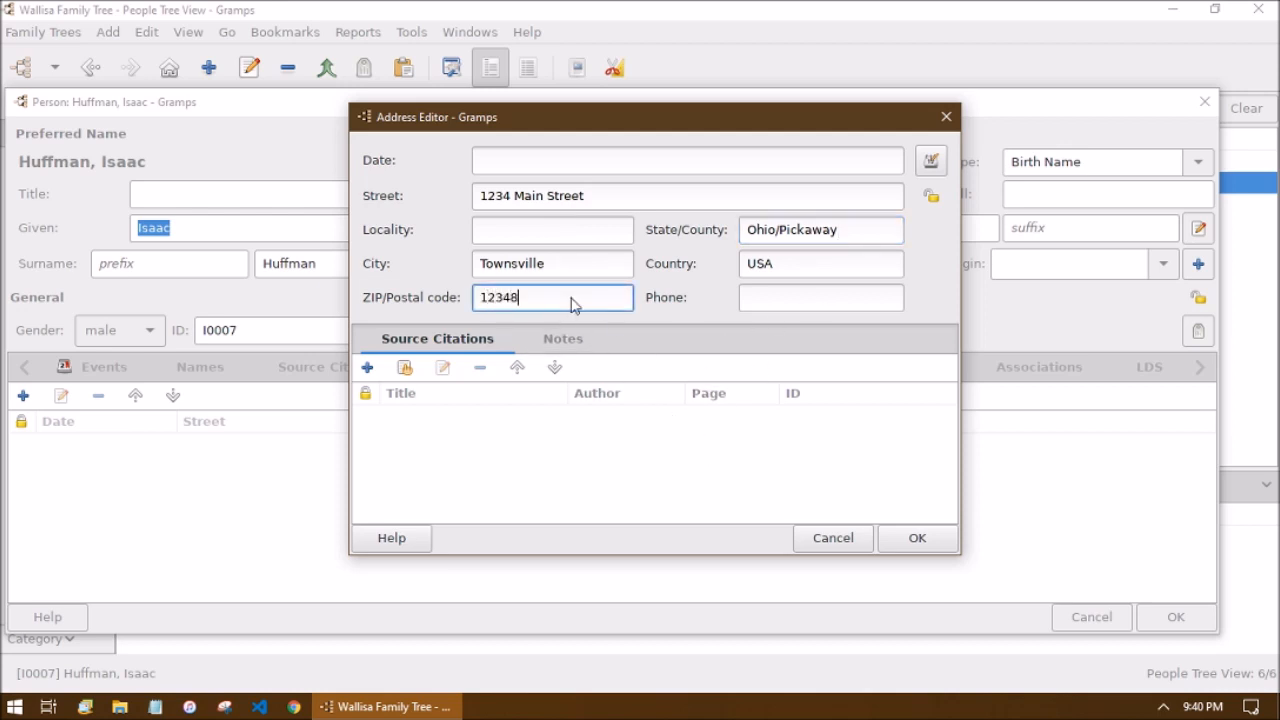
left_click(891, 541)
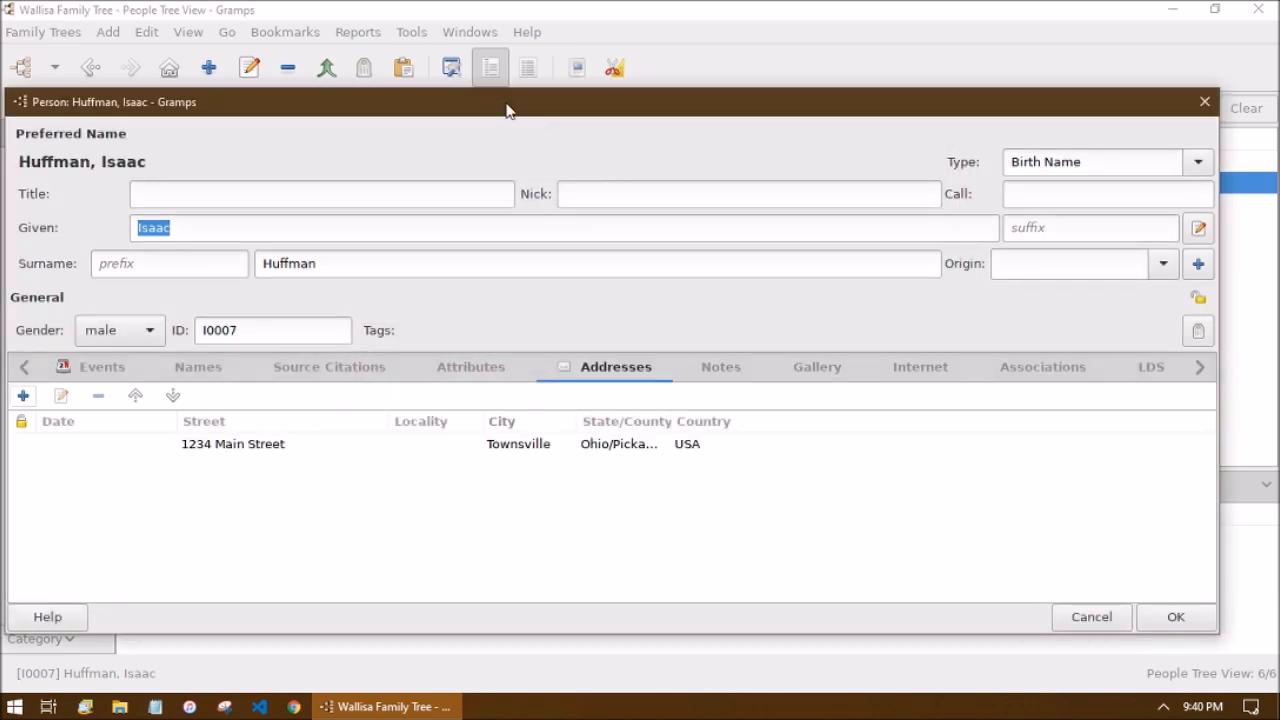
Copy the new address to the clipboard window, and save the man's record.
left_click(402, 68)
left_click_drag(640, 448, 1243, 585)
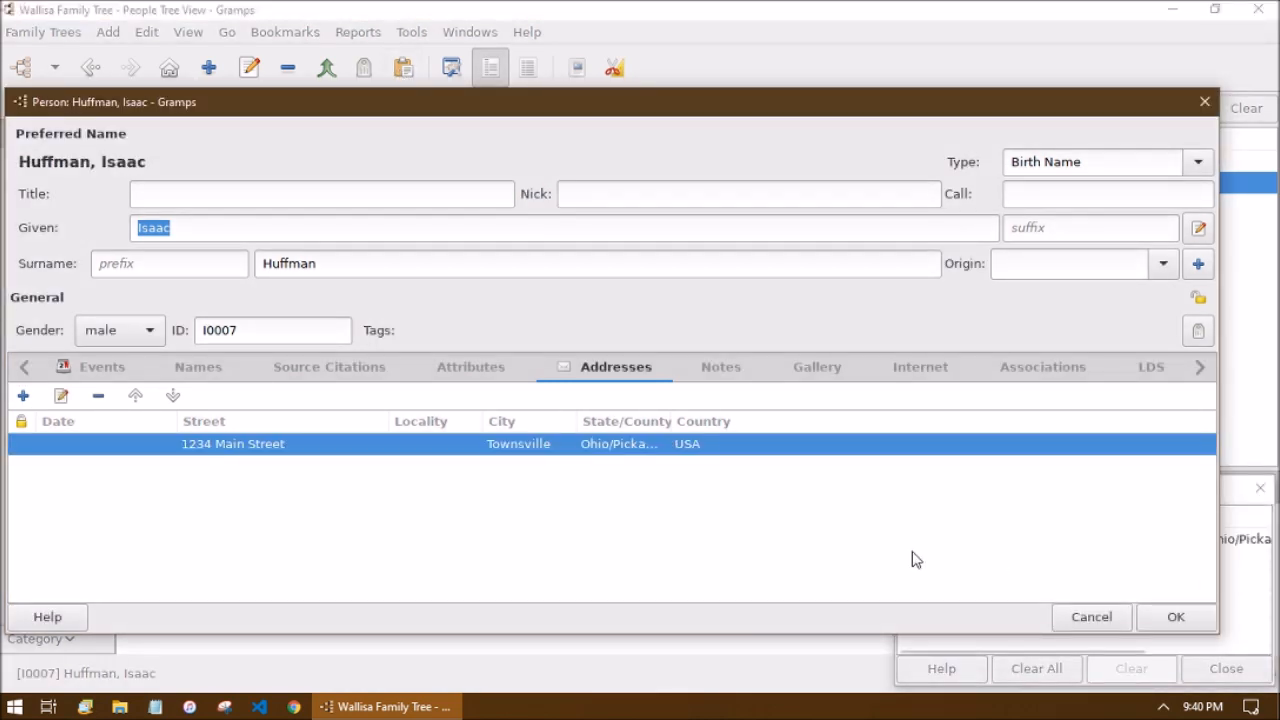
left_click(1176, 617)
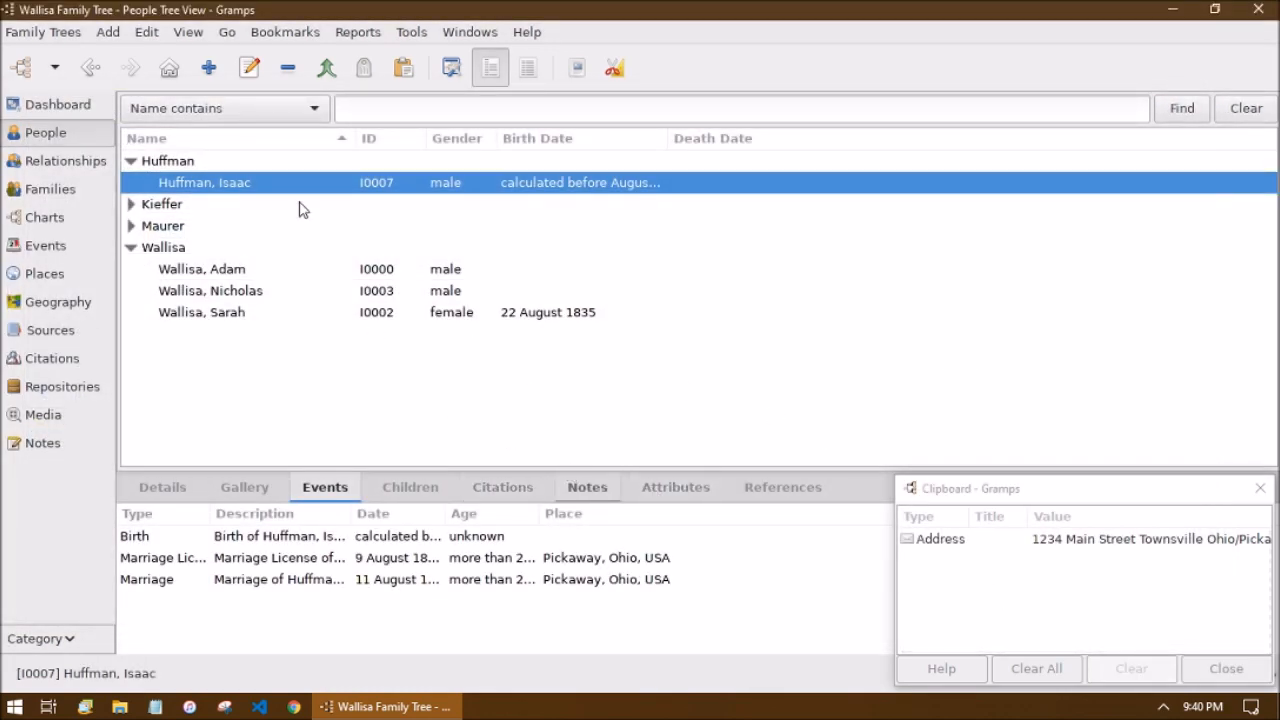
Add the clipboard address to the addresses of the man's wife, and save her record.
double_click(219, 316)
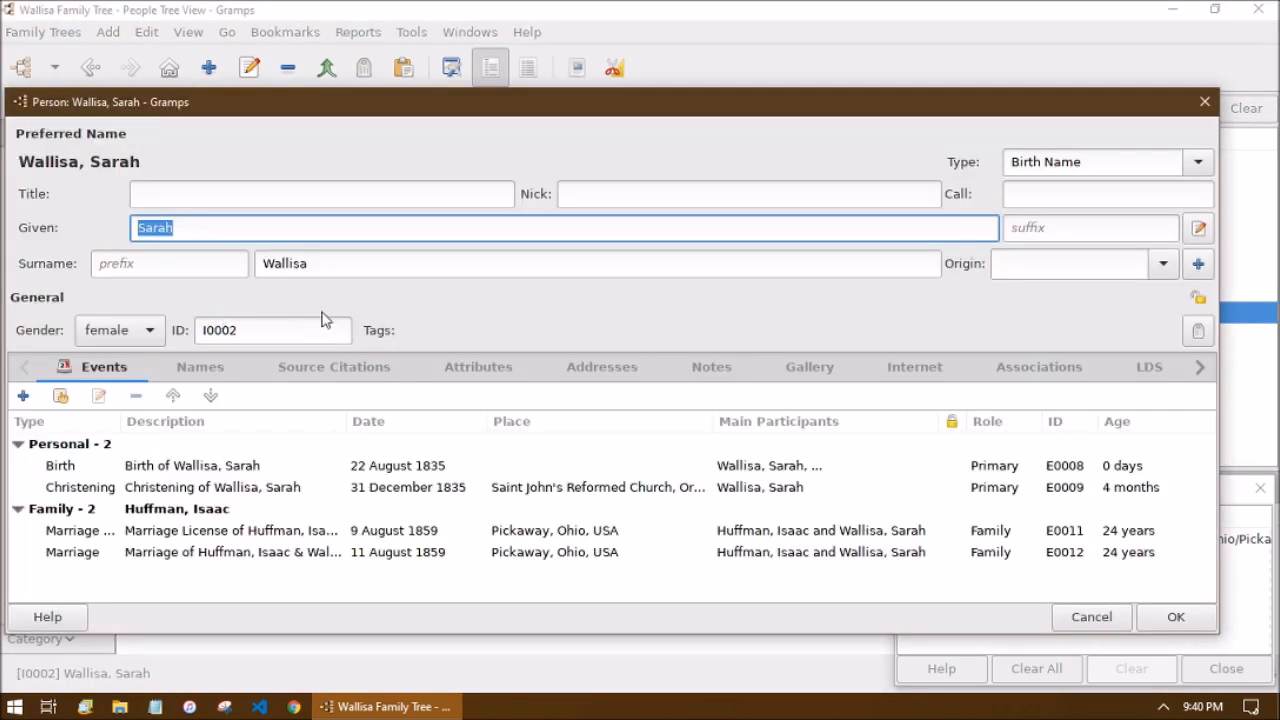
left_click(601, 368)
left_click_drag(1265, 548, 677, 563)
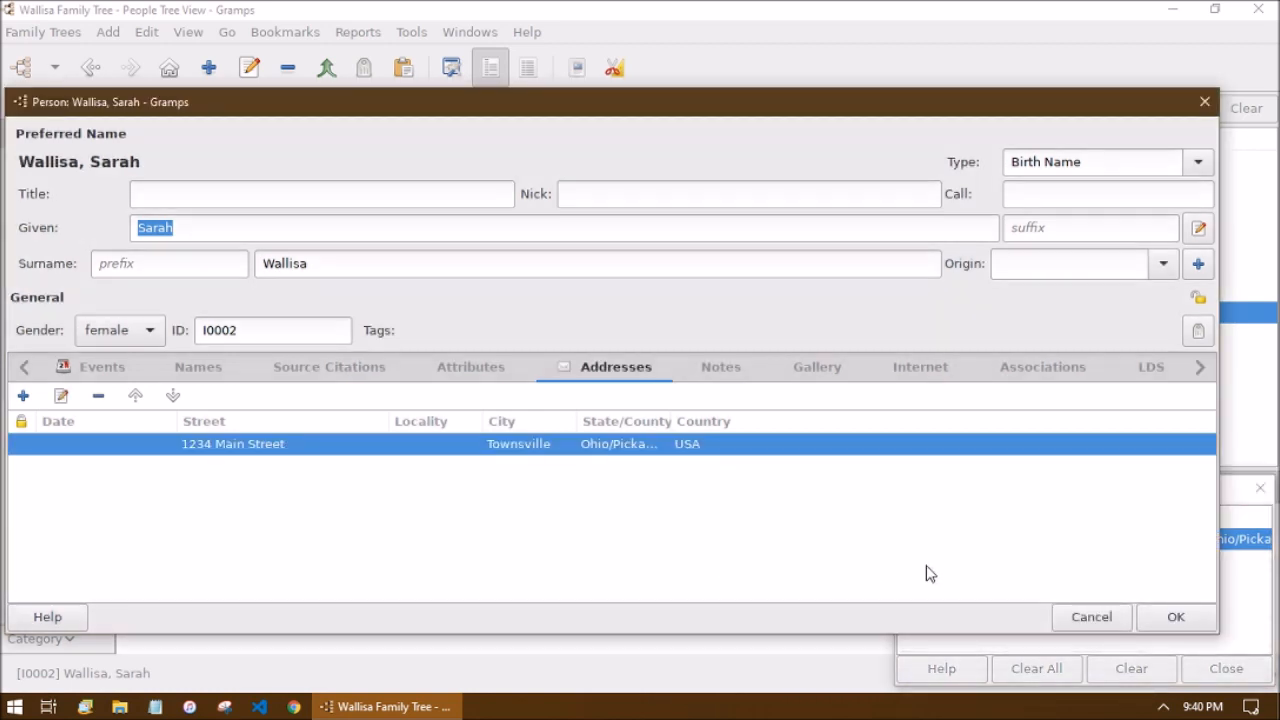
left_click(1165, 618)
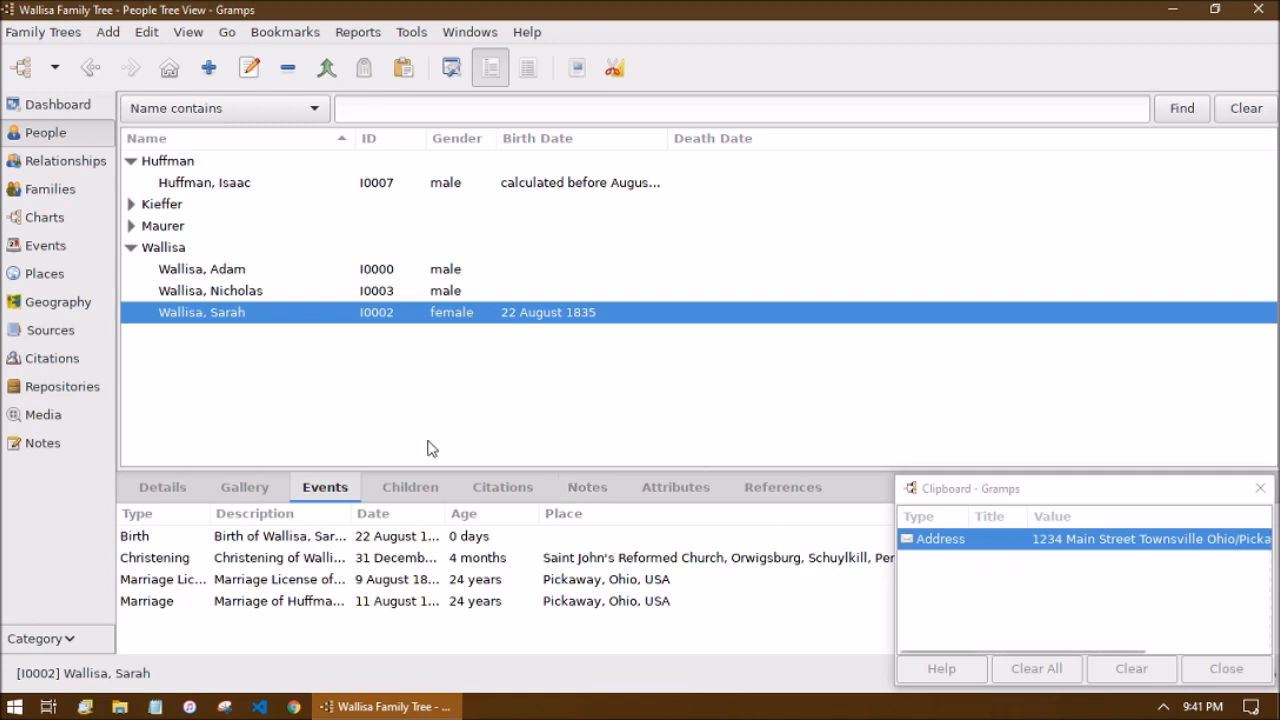
Replace the third digit of the house number with 4 in the wife's address, accept it, and close her record.
double_click(368, 318)
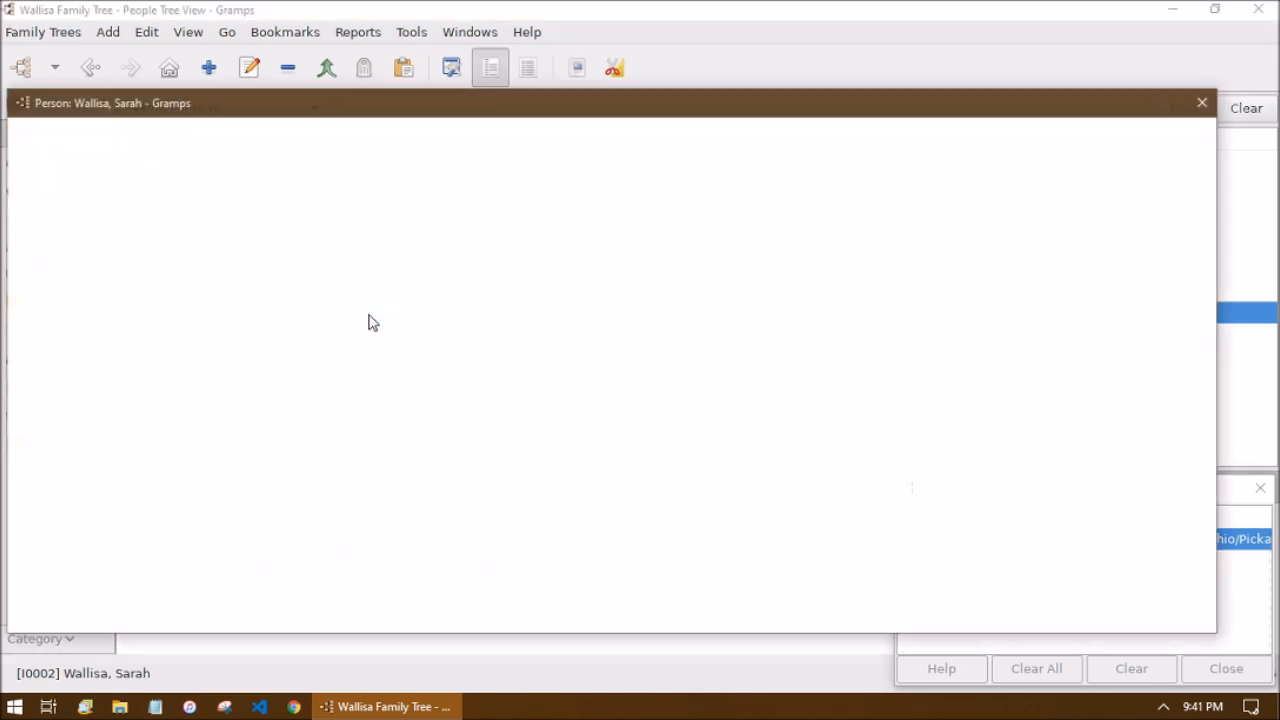
left_click(583, 377)
double_click(429, 445)
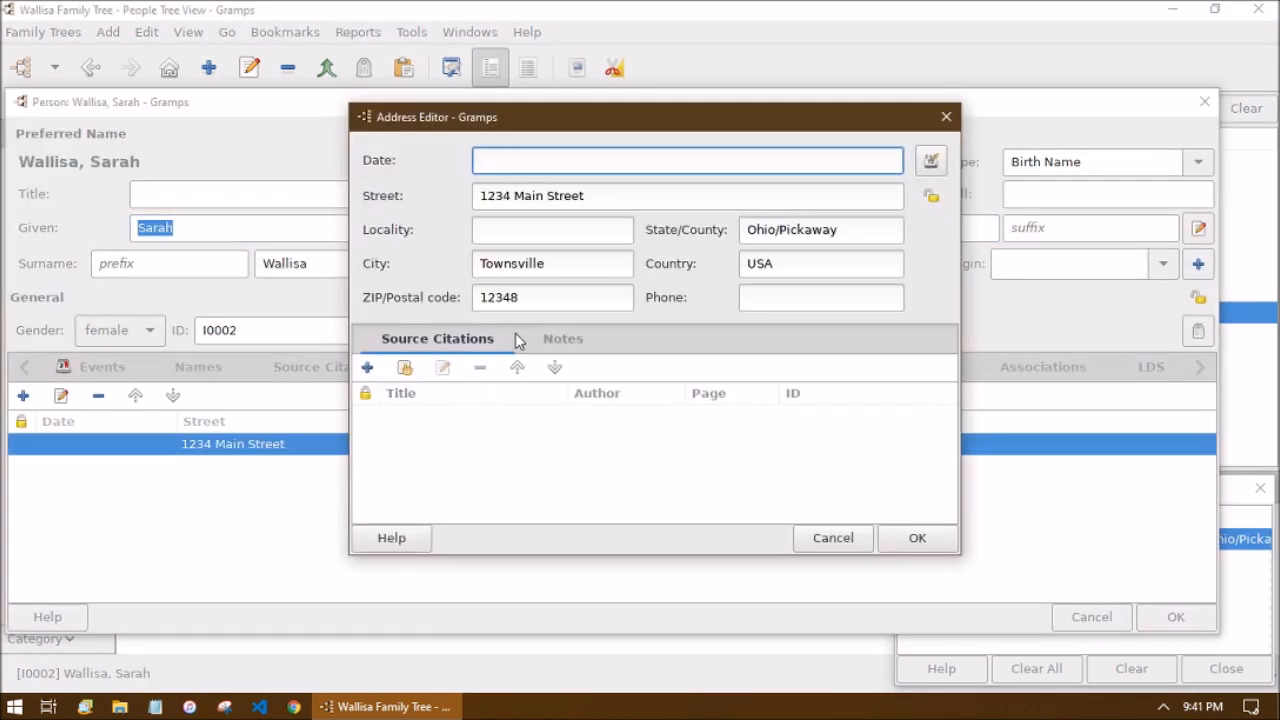
left_click(508, 196)
key("BackSpace")
type("4")
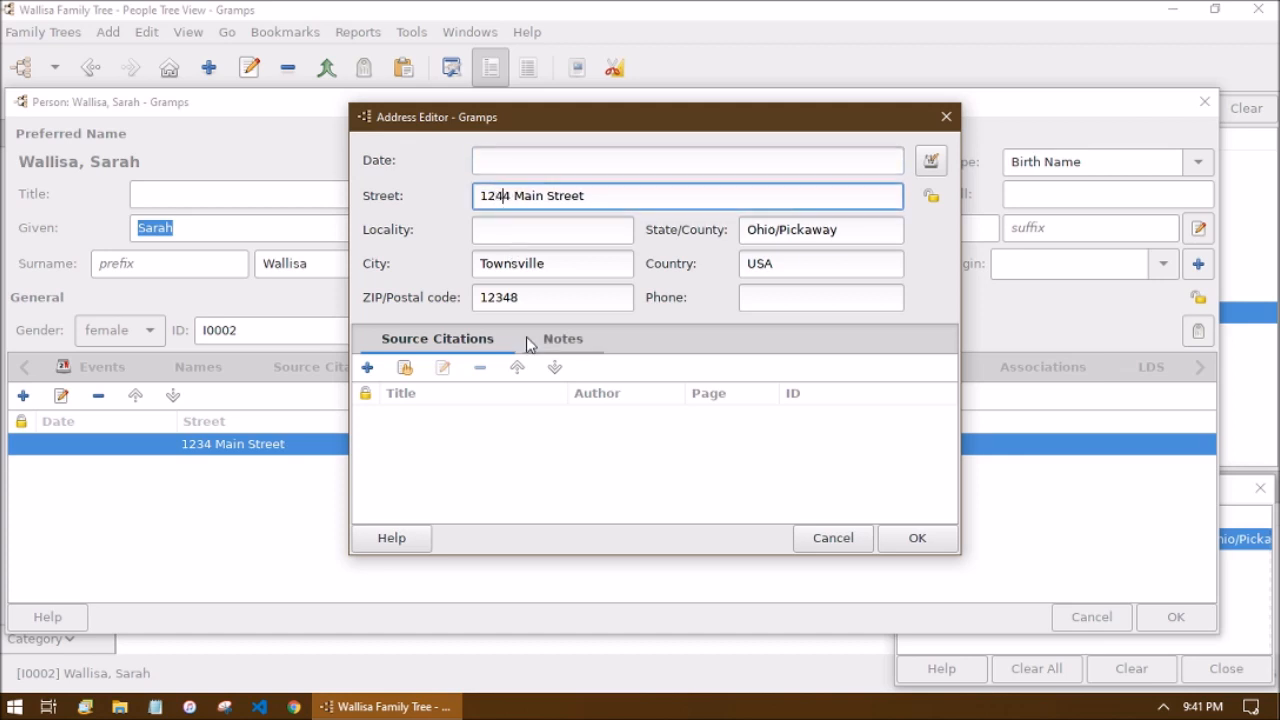
left_click(900, 540)
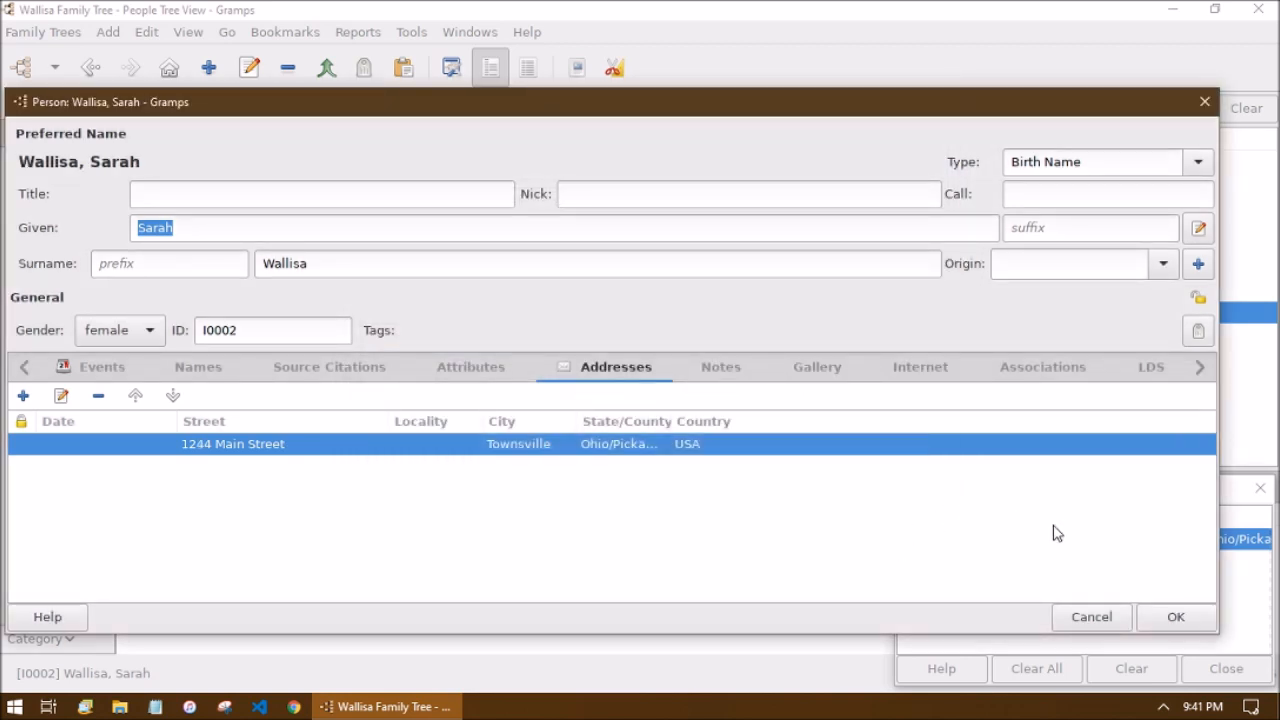
left_click(1062, 615)
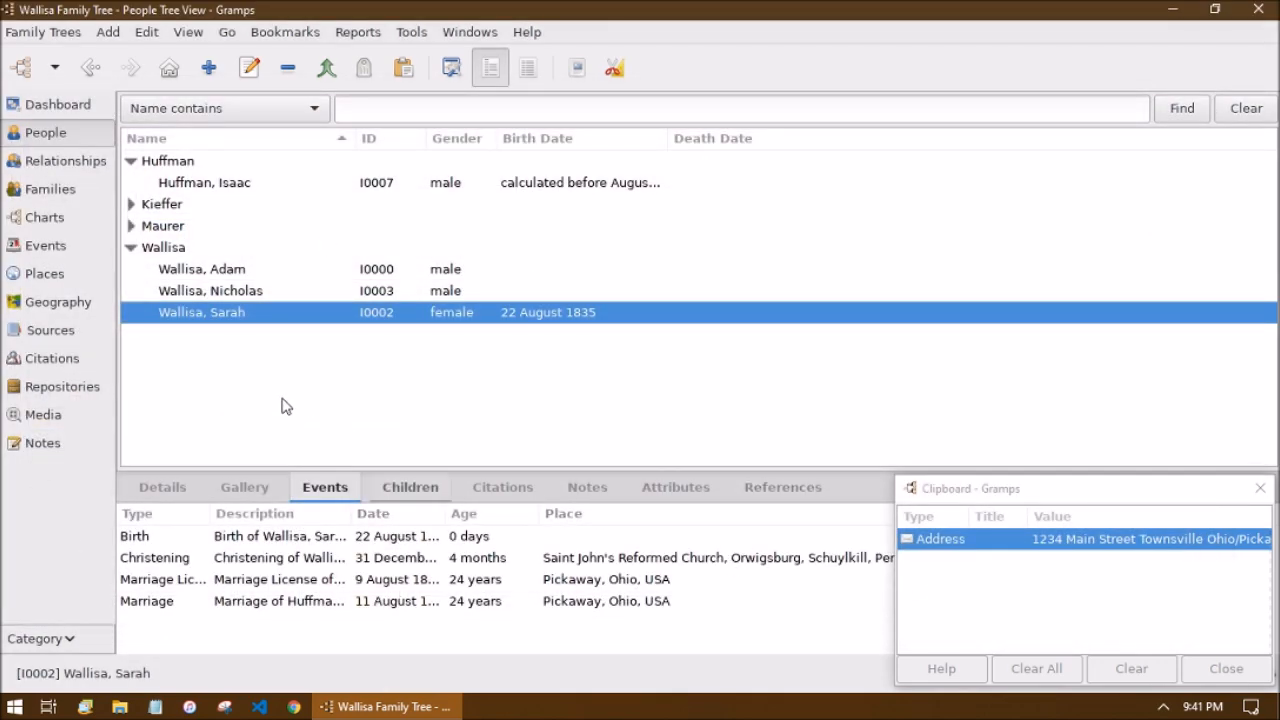
Replace the third digit of the house number with 4 in the husband's address, and reopen that address to check it.
double_click(411, 183)
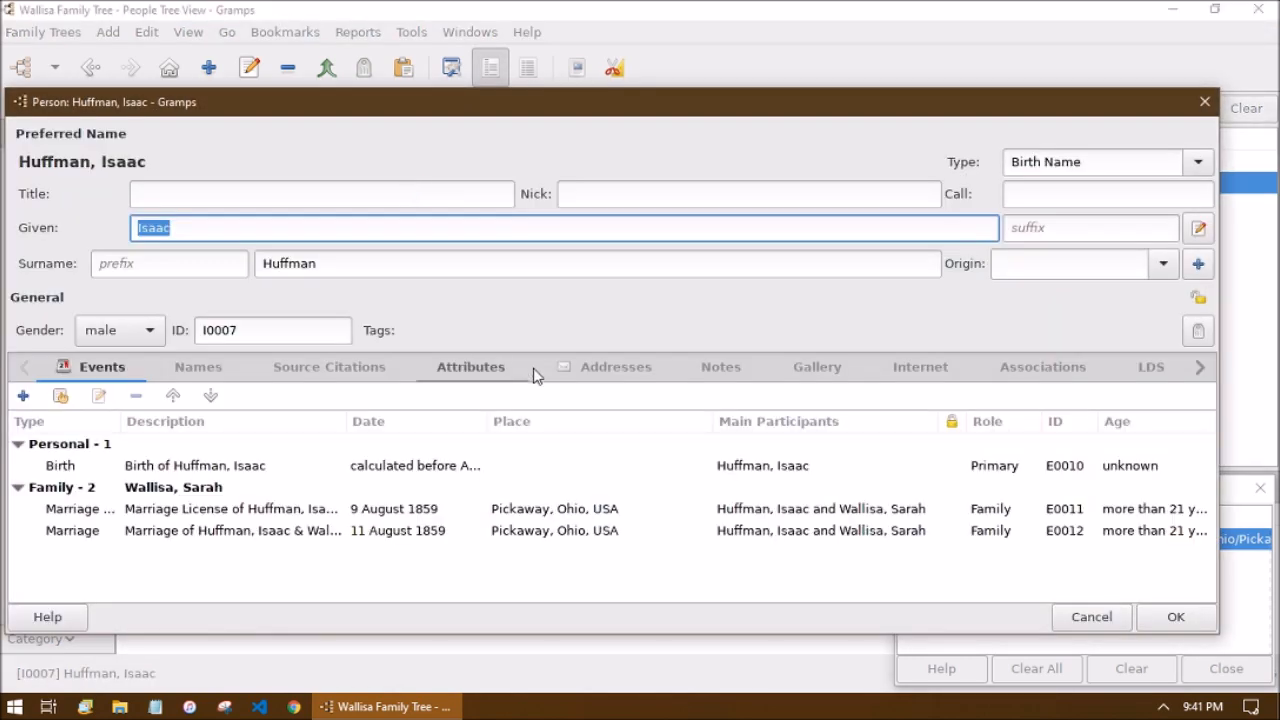
left_click(604, 367)
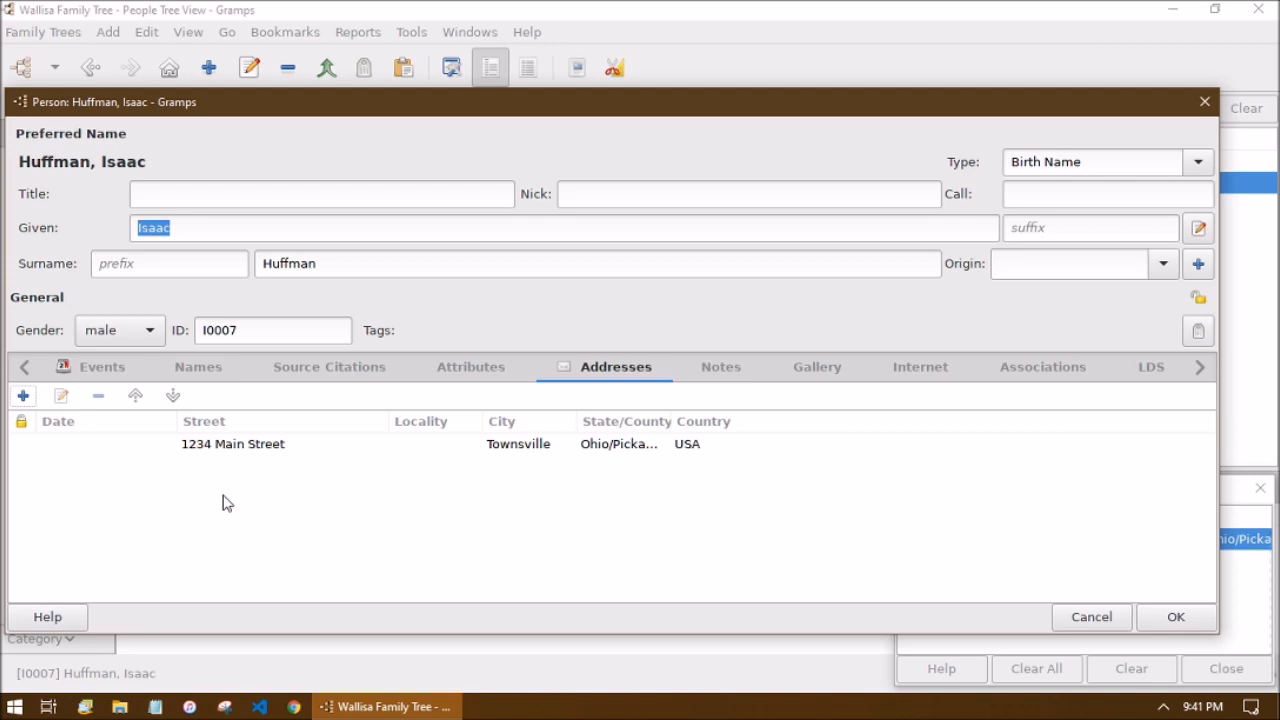
double_click(251, 443)
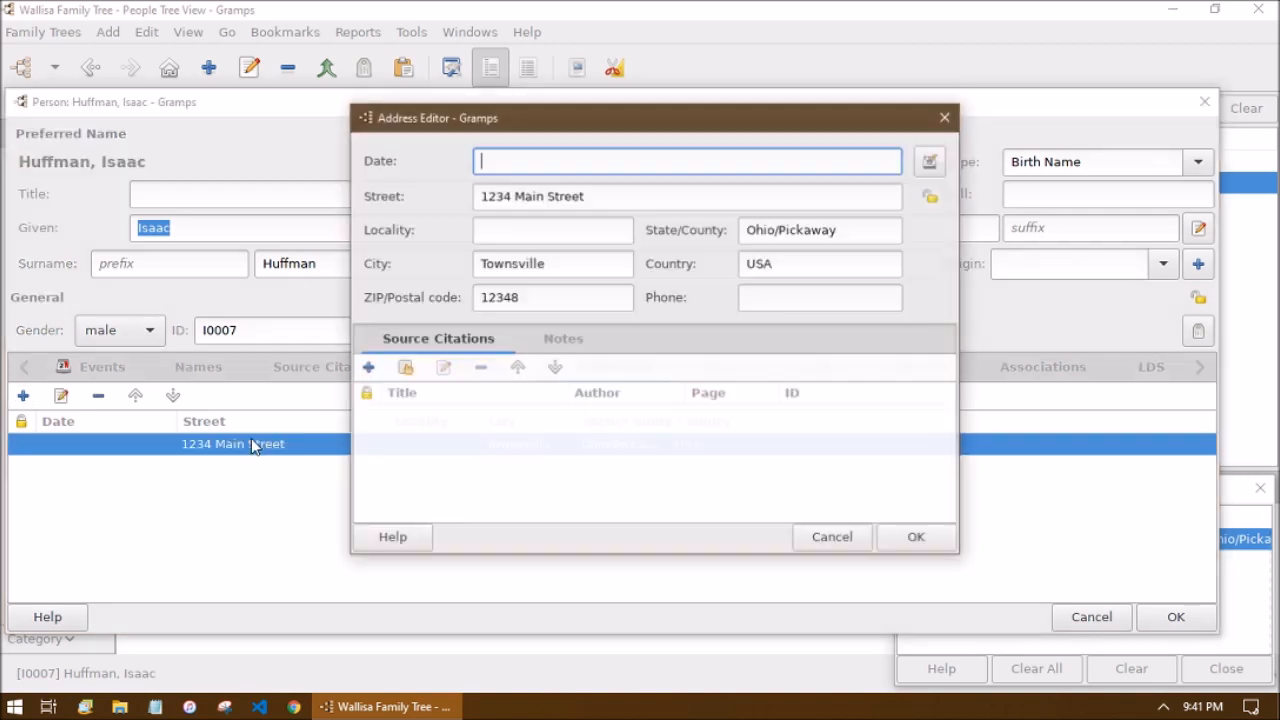
left_click(503, 197)
key("BackSpace")
type("4")
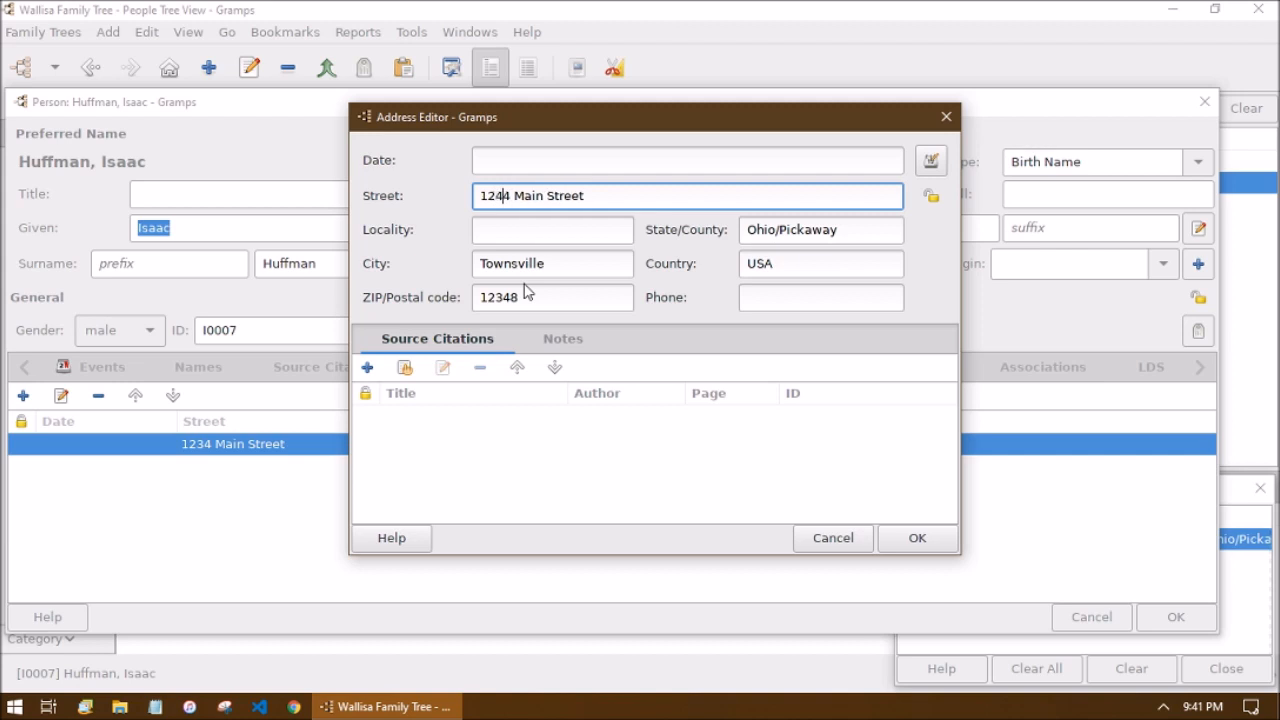
left_click(918, 540)
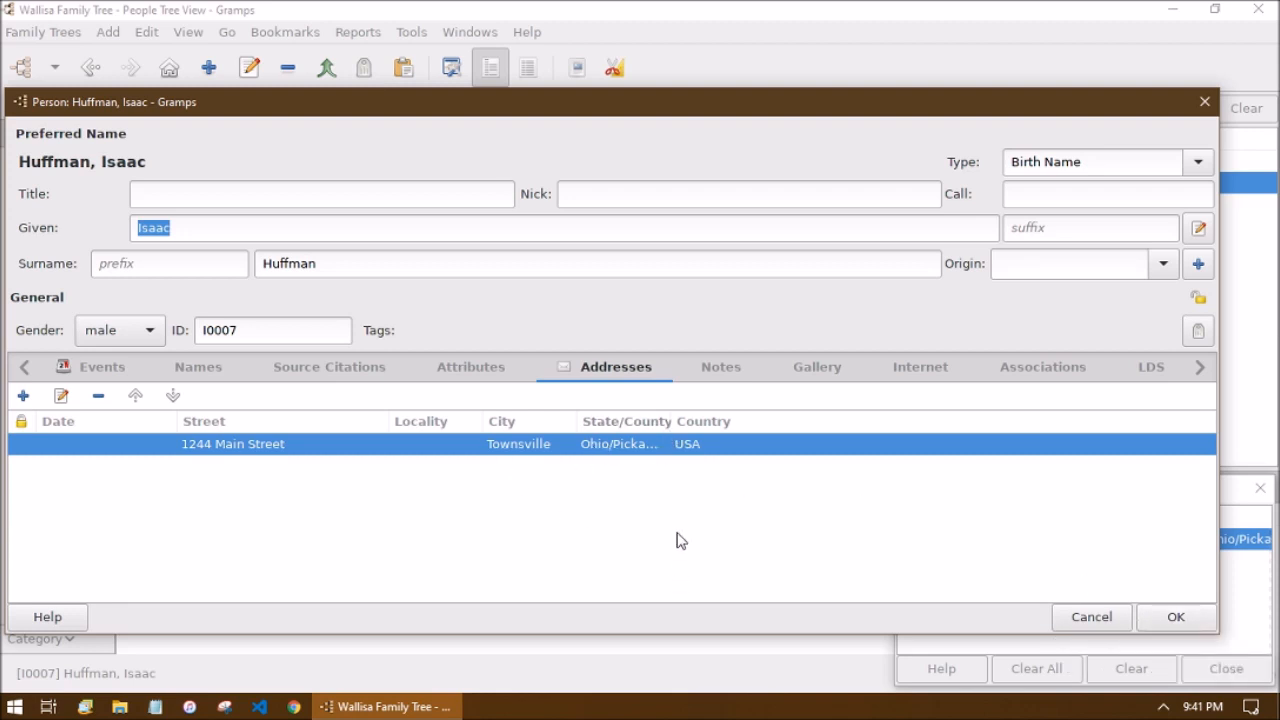
double_click(566, 447)
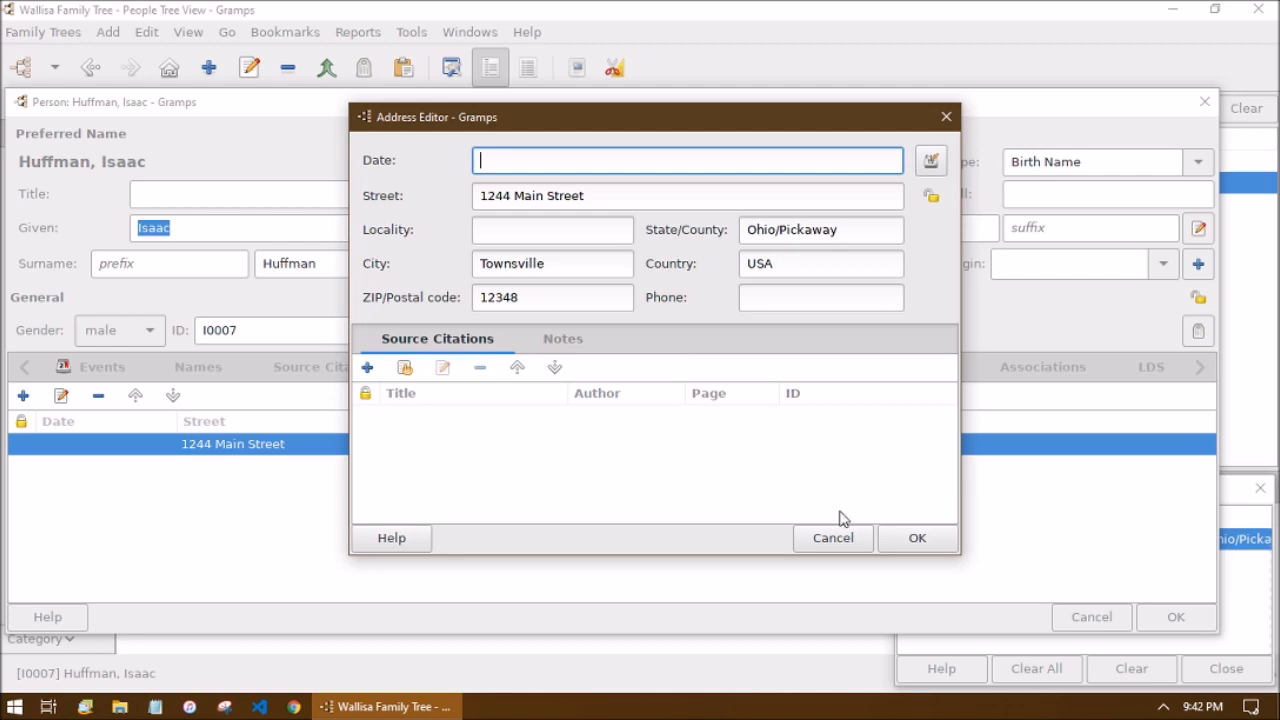
left_click(831, 540)
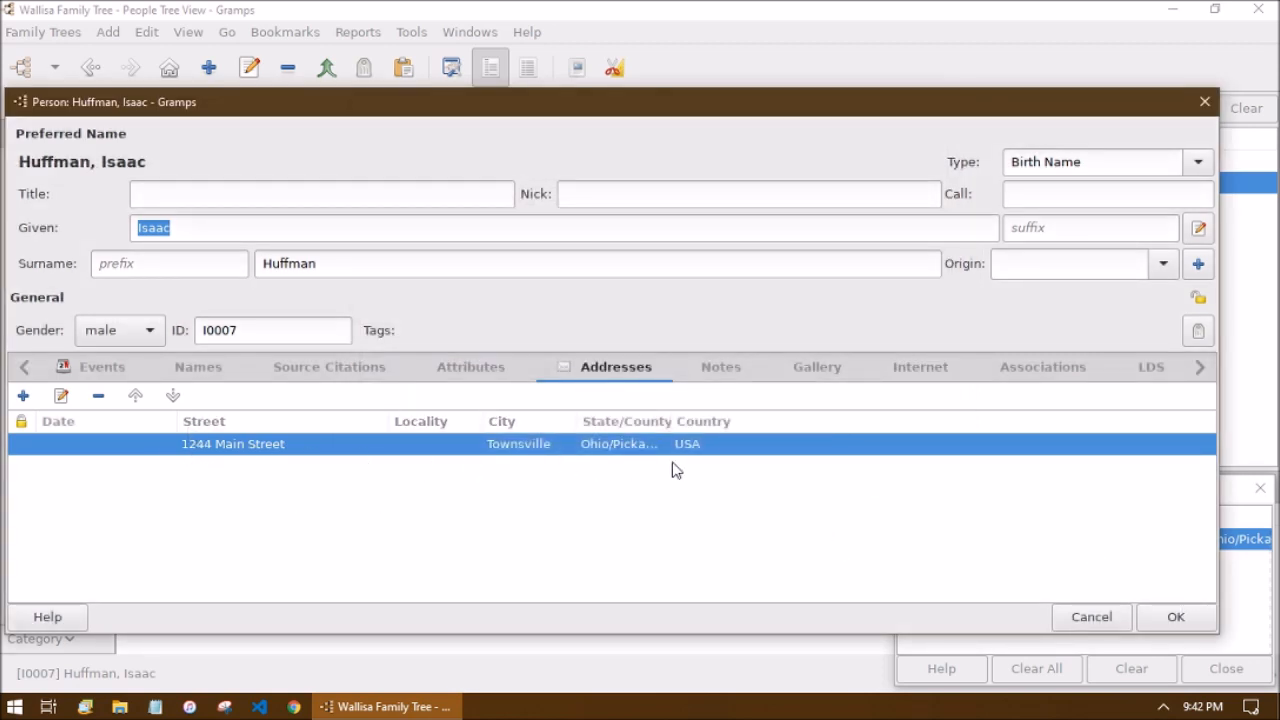
Start a new event in the husband's record with the event type Residence.
left_click(65, 366)
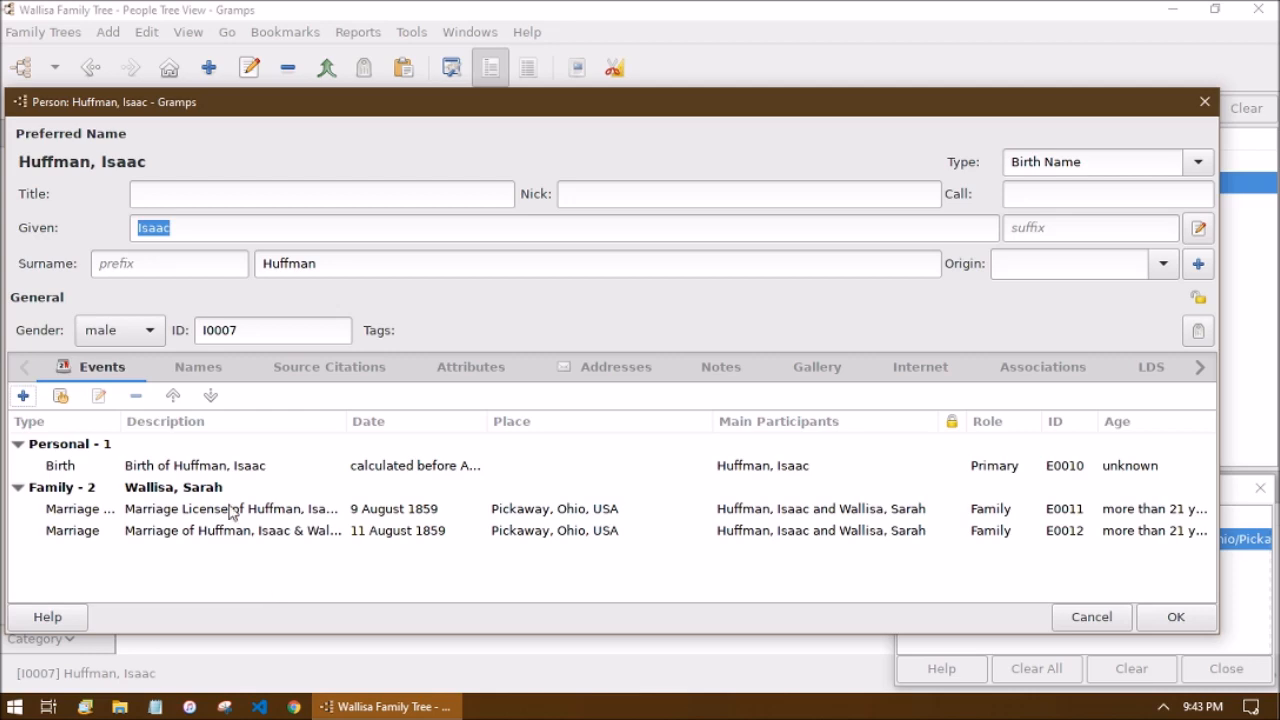
left_click(23, 395)
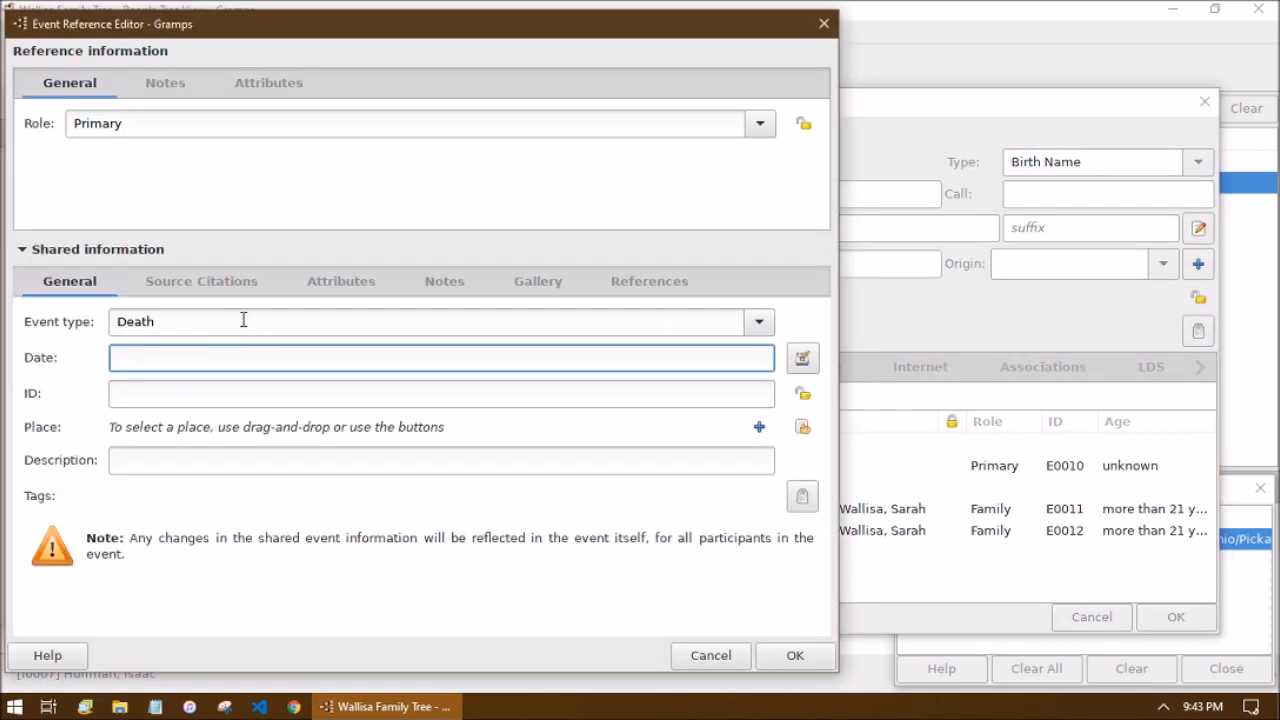
left_click(763, 333)
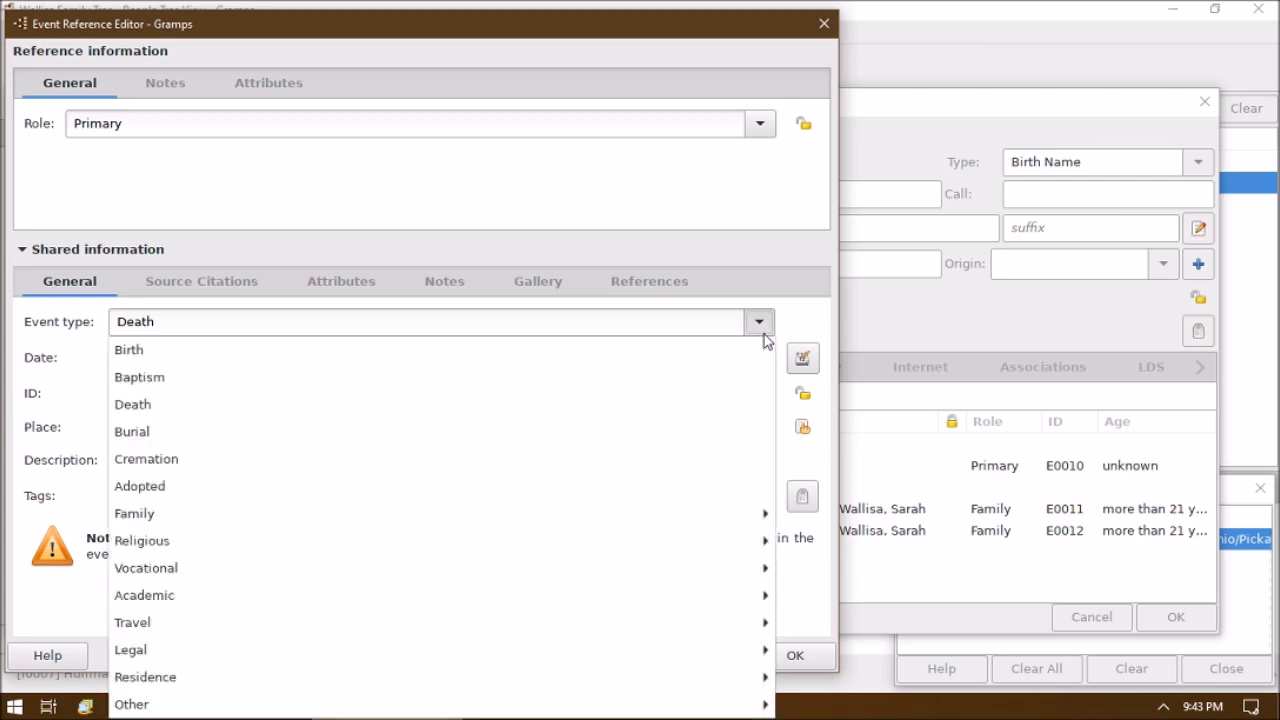
mouse_move(720, 685)
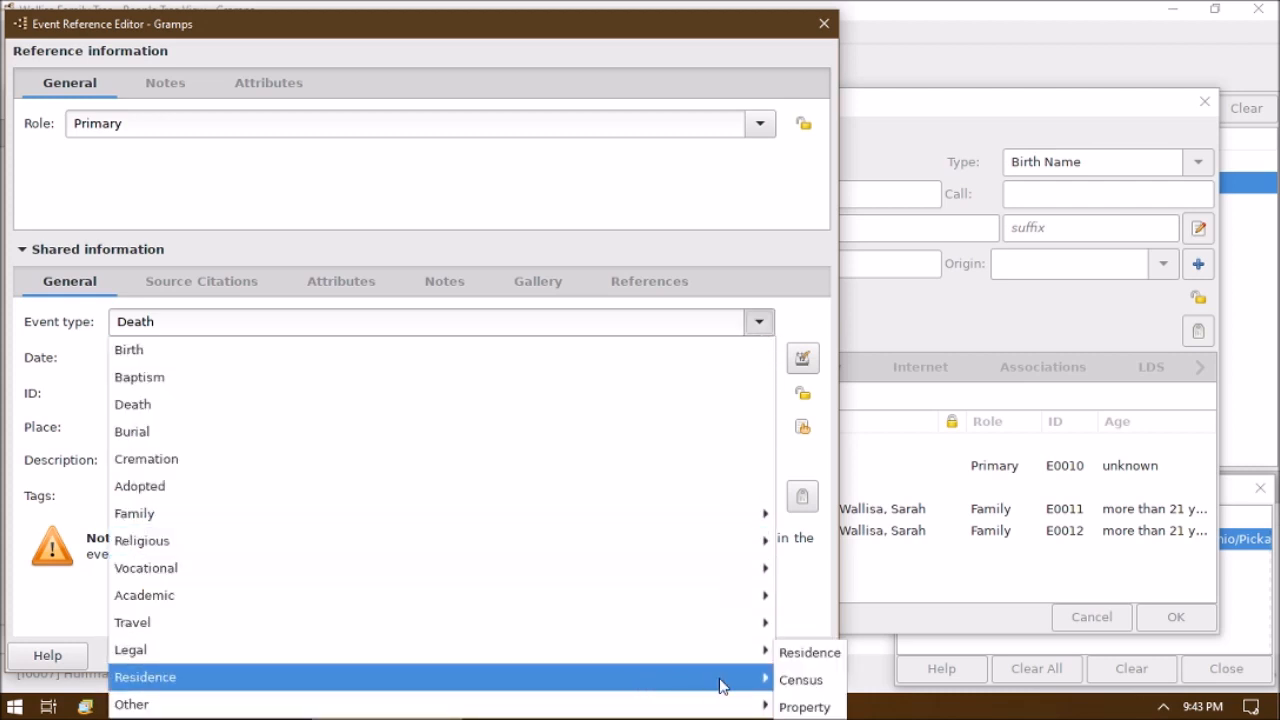
left_click(808, 655)
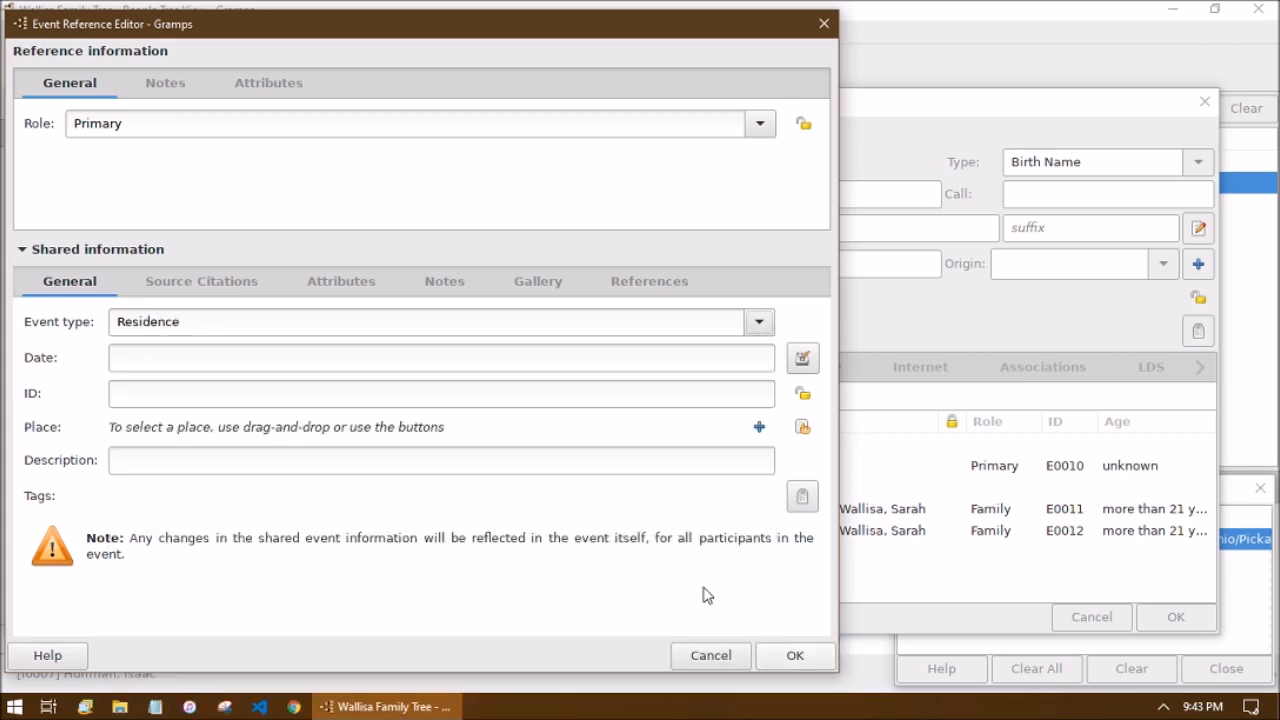
Set the residence event's date to "between 1900 and 1940".
left_click(300, 366)
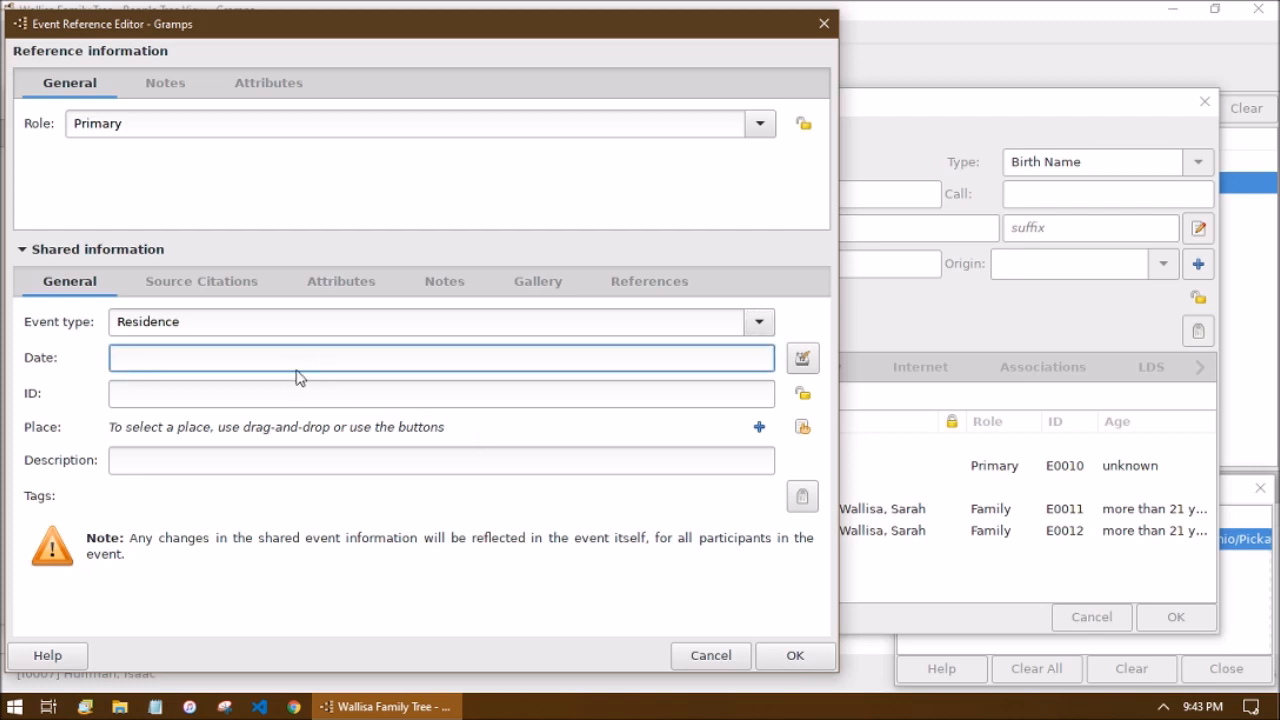
type("1900")
key("Home")
type("between")
key("End")
type("and 1940")
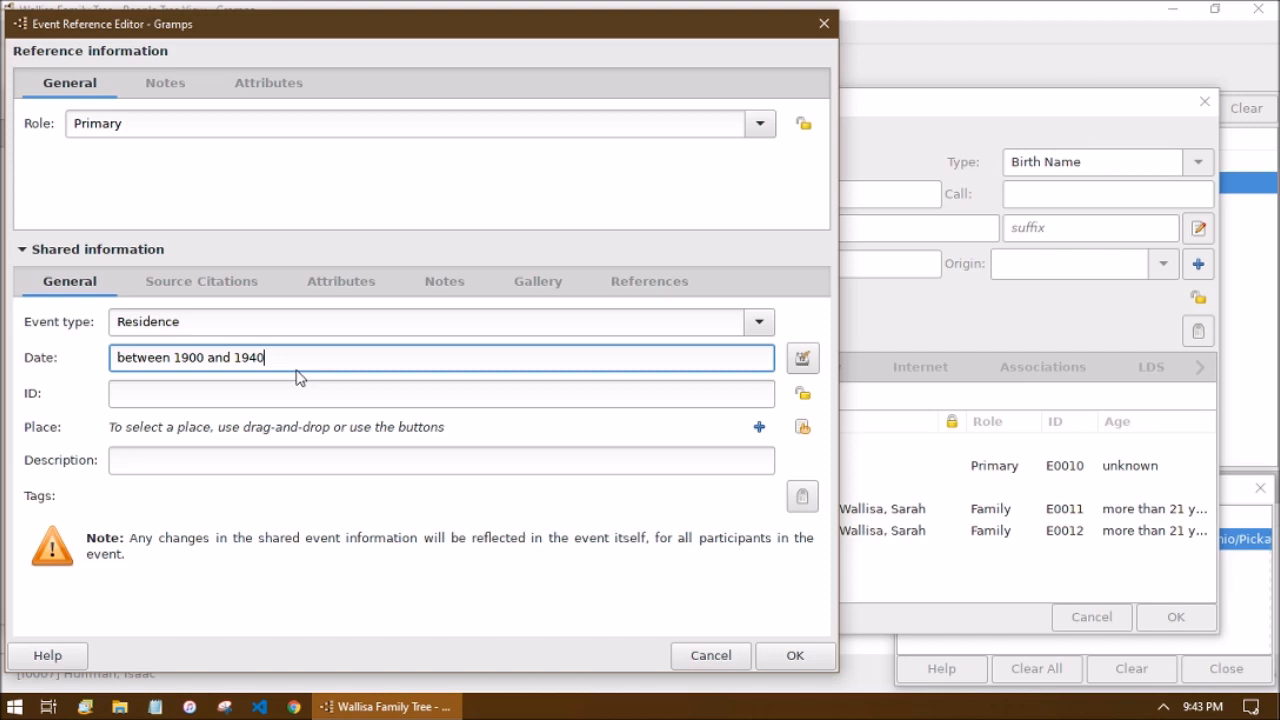
left_click(296, 393)
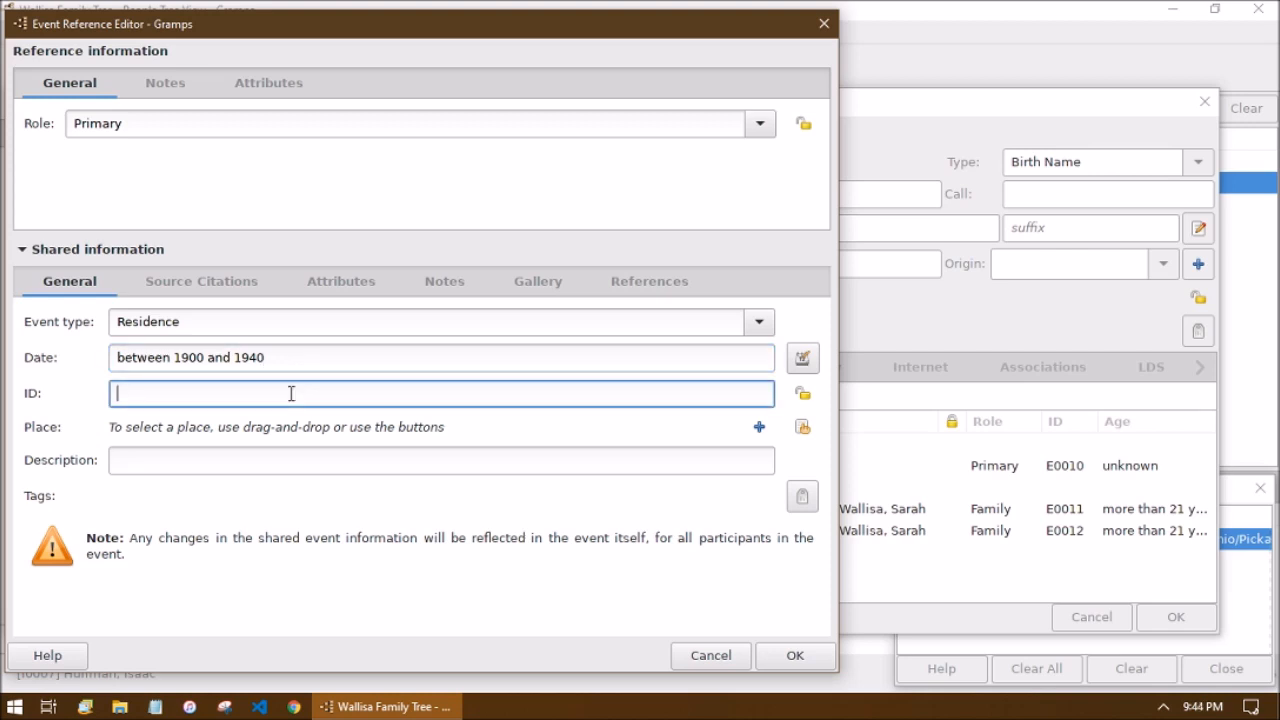
Start a new place for the residence event, naming it 1234 with the type Number.
left_click(759, 427)
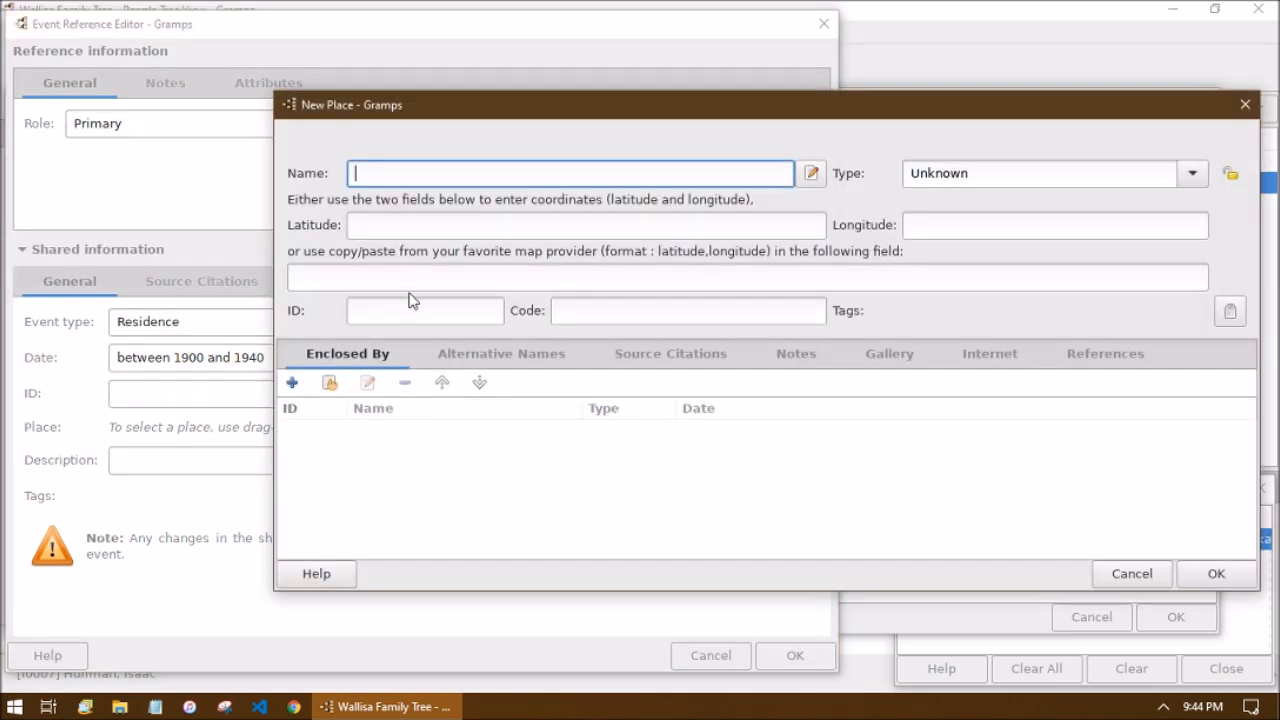
type("1234")
left_click(1192, 174)
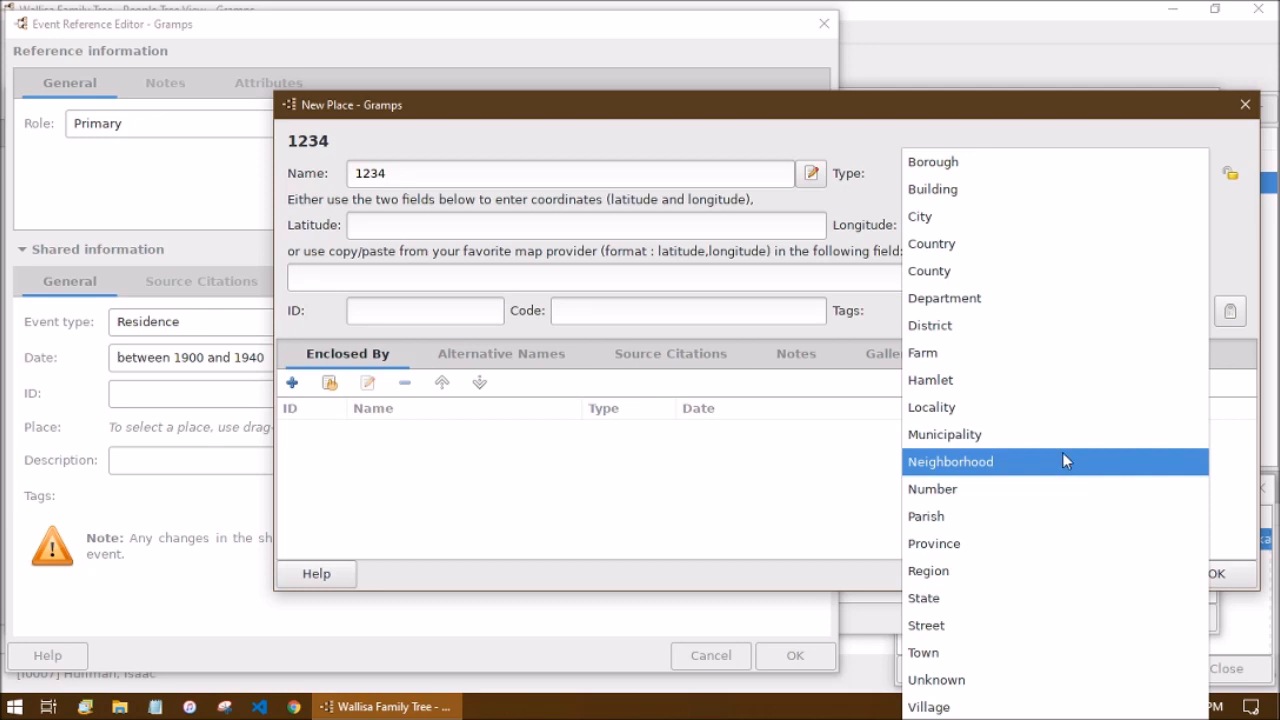
left_click(999, 489)
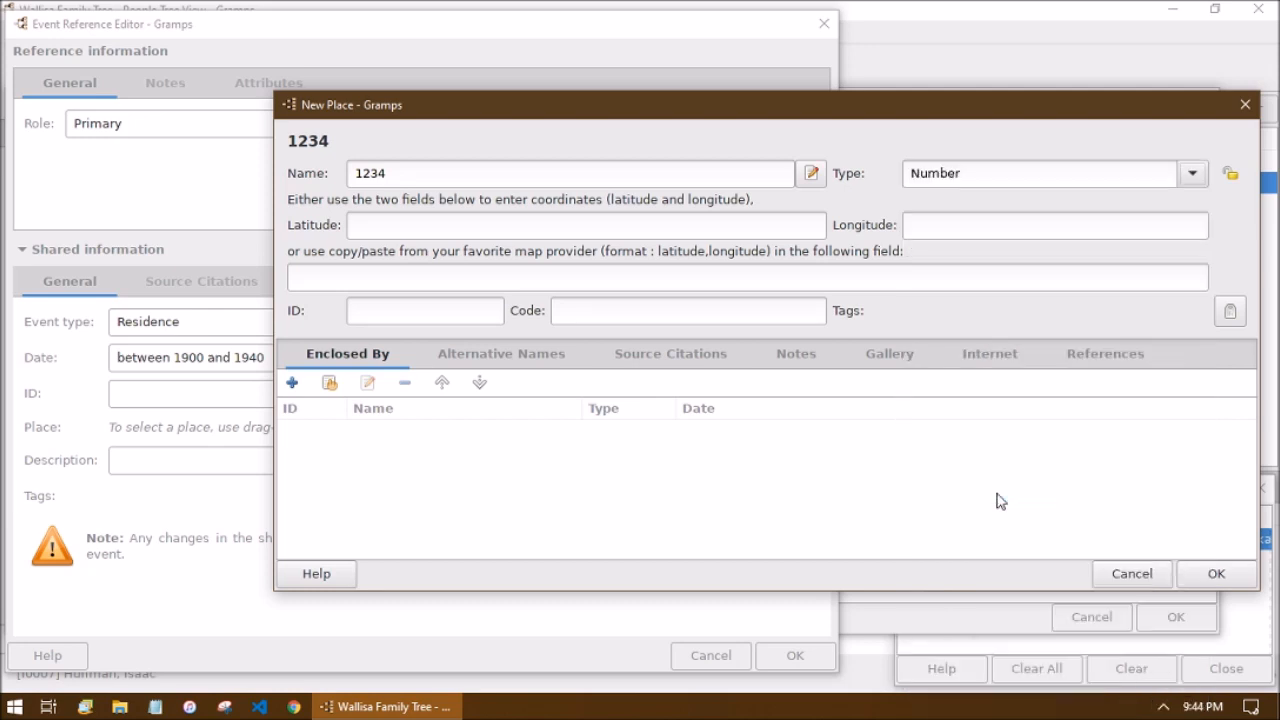
Add a new enclosing place for 1234, naming it Main Street with the type Street.
left_click(292, 382)
left_click(390, 313)
type("Main Street")
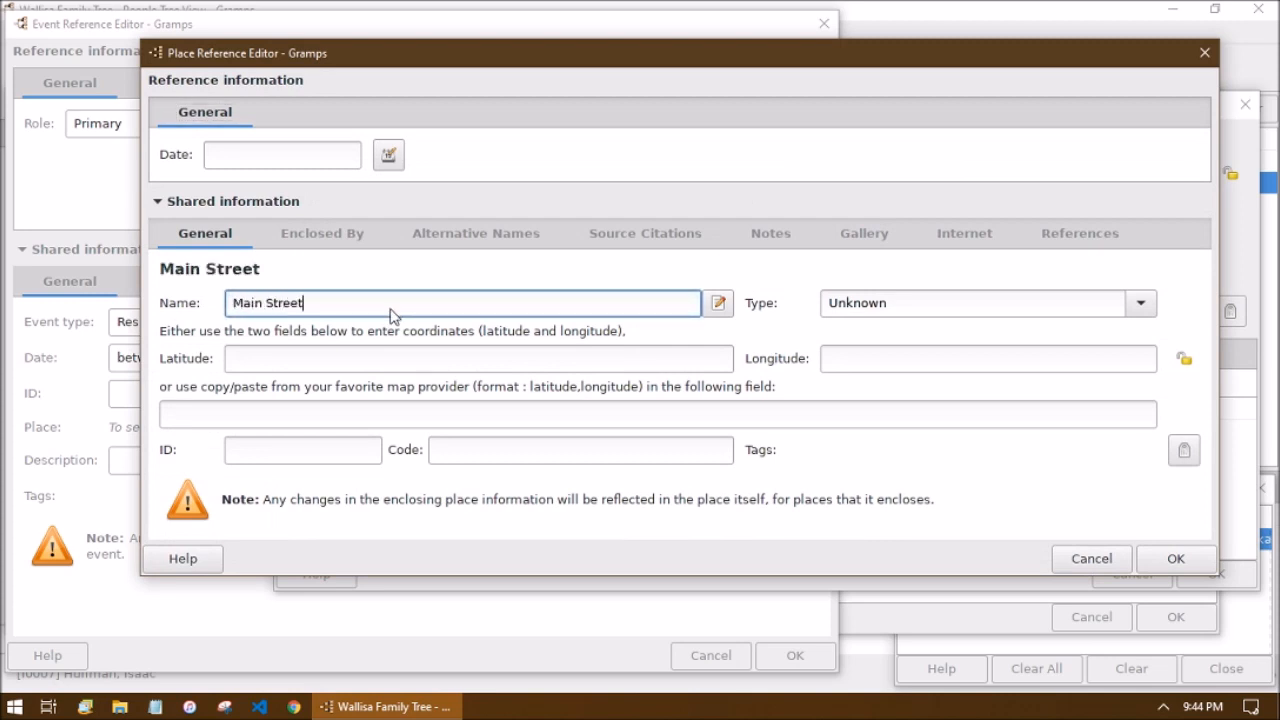
left_click(1136, 314)
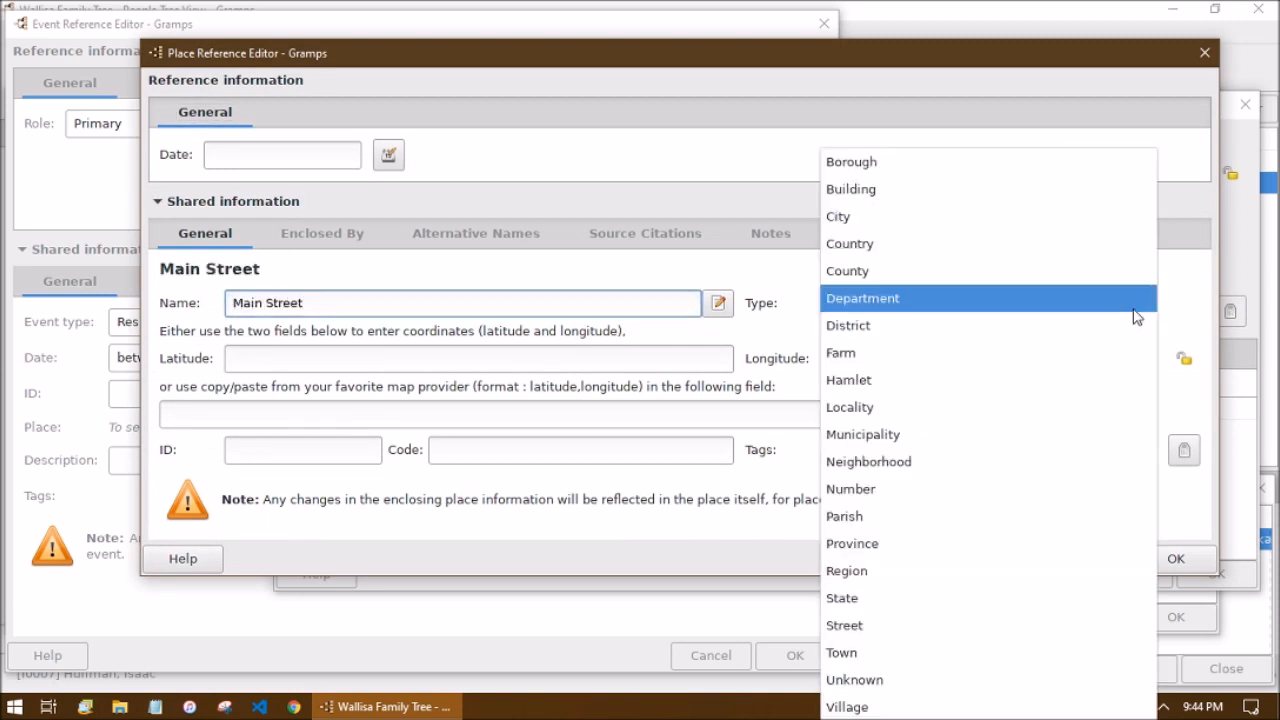
left_click(980, 625)
Add a new enclosing place for Main Street, naming it Townsville with the type City.
left_click(322, 240)
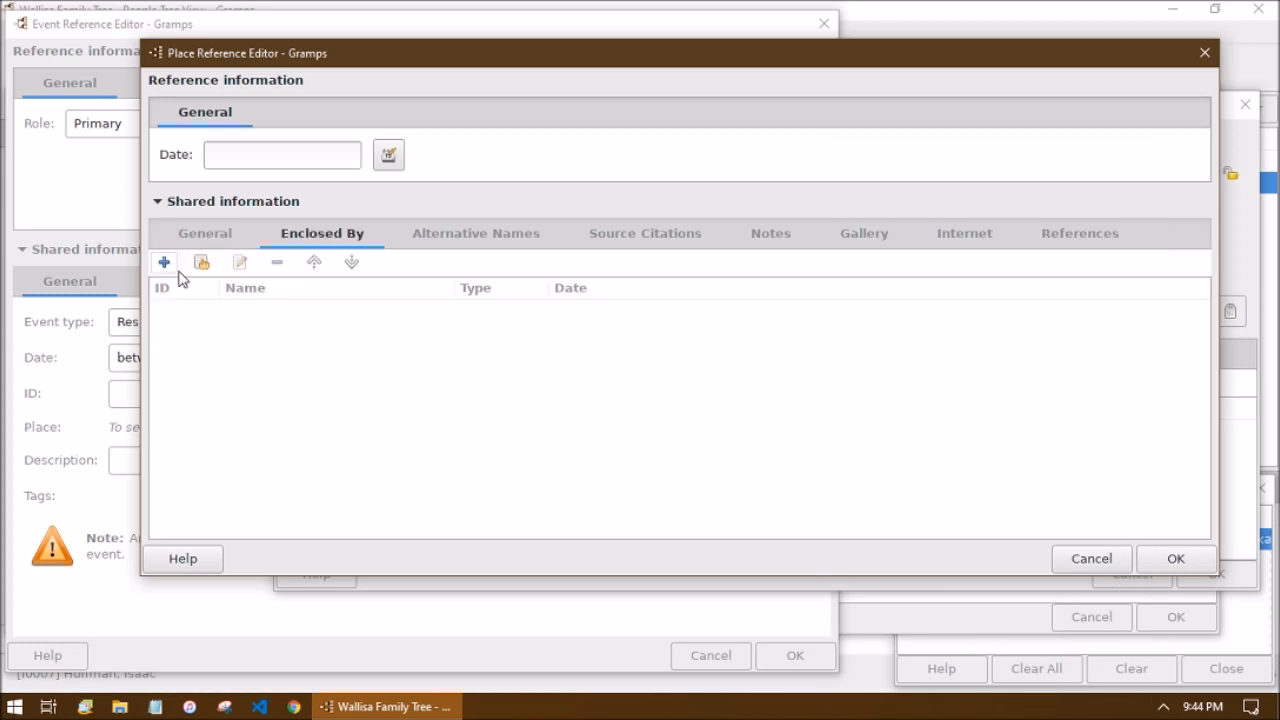
left_click(163, 259)
left_click(384, 305)
type("Townsville")
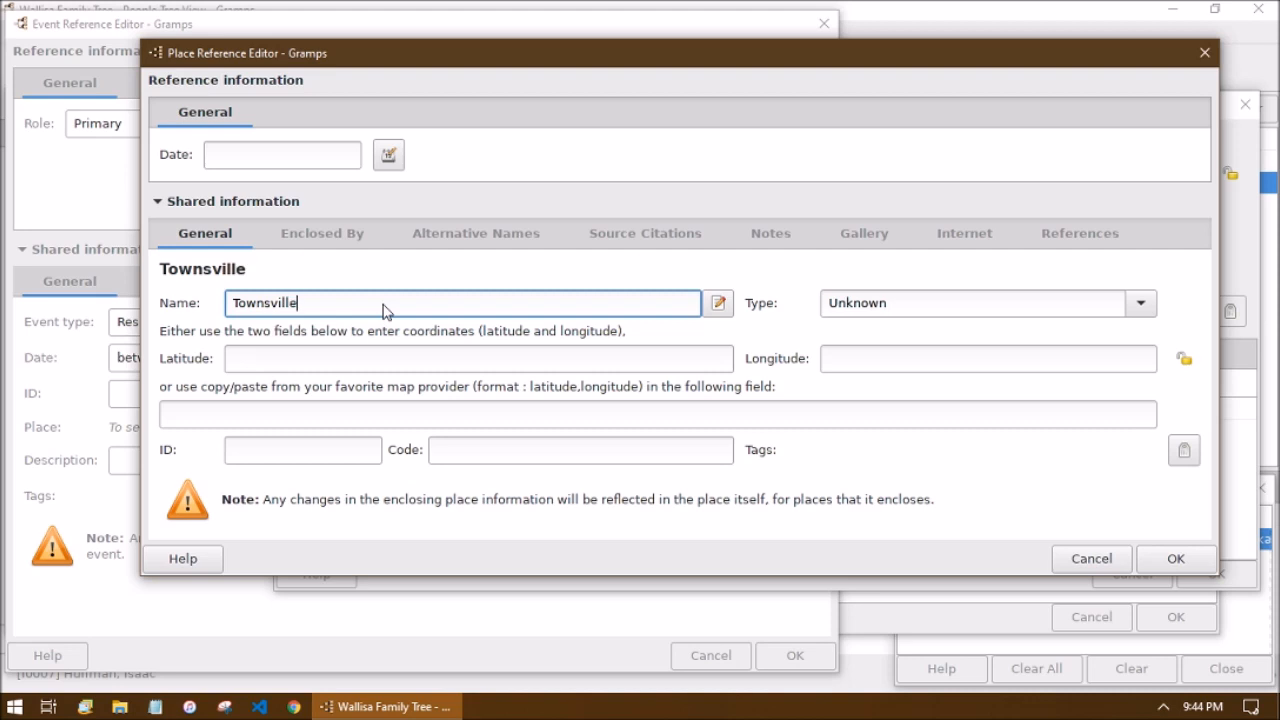
left_click(1141, 304)
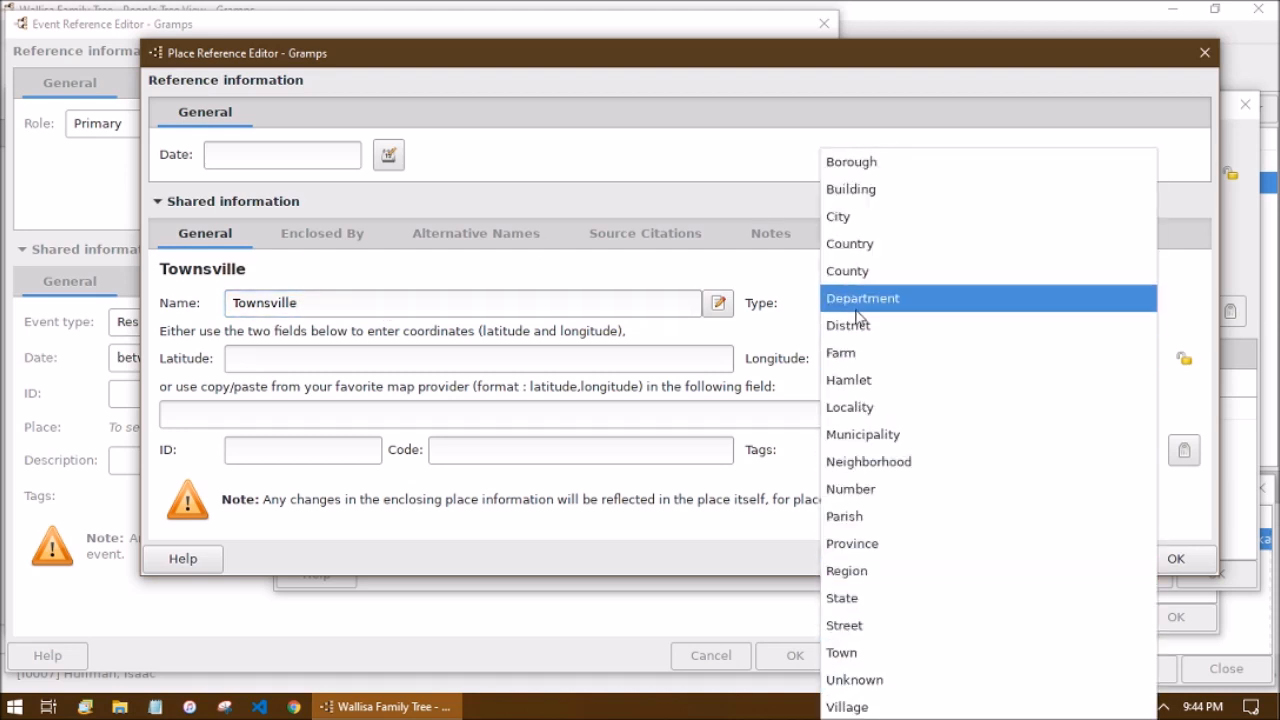
left_click(866, 216)
Search the existing places for "pic" and enclose Townsville in Pickaway county, Ohio.
left_click(322, 234)
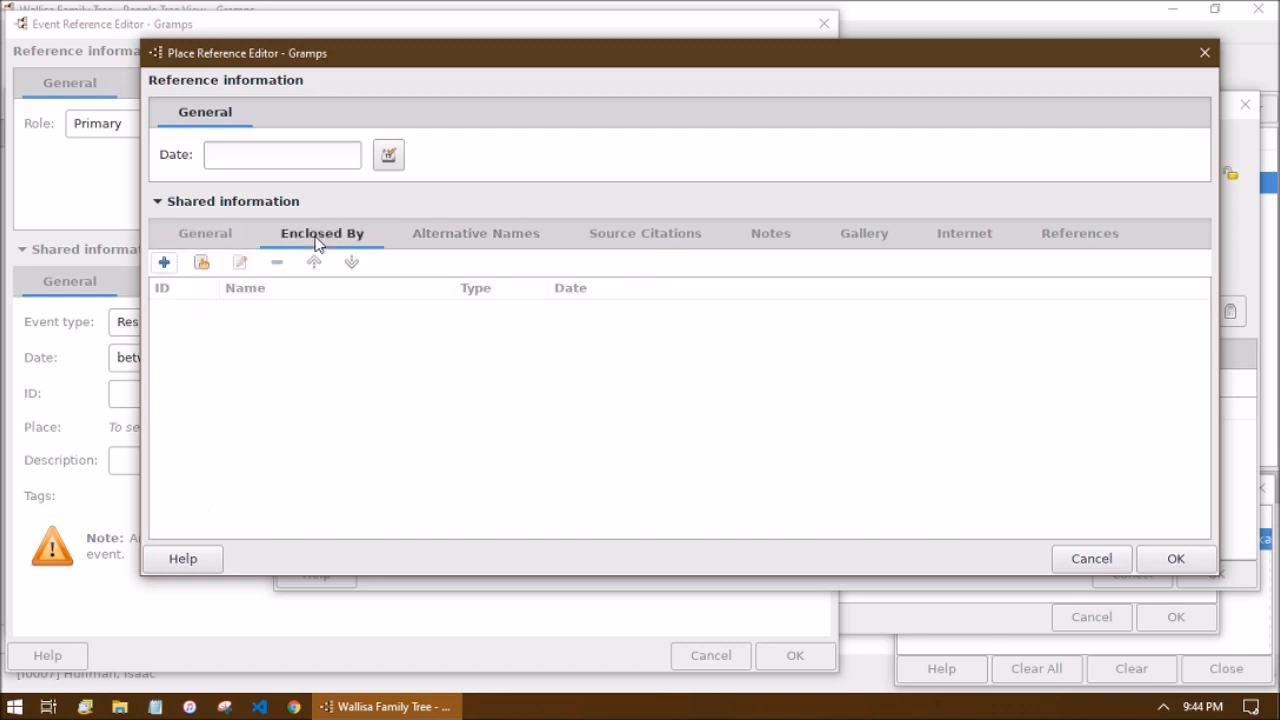
left_click(201, 263)
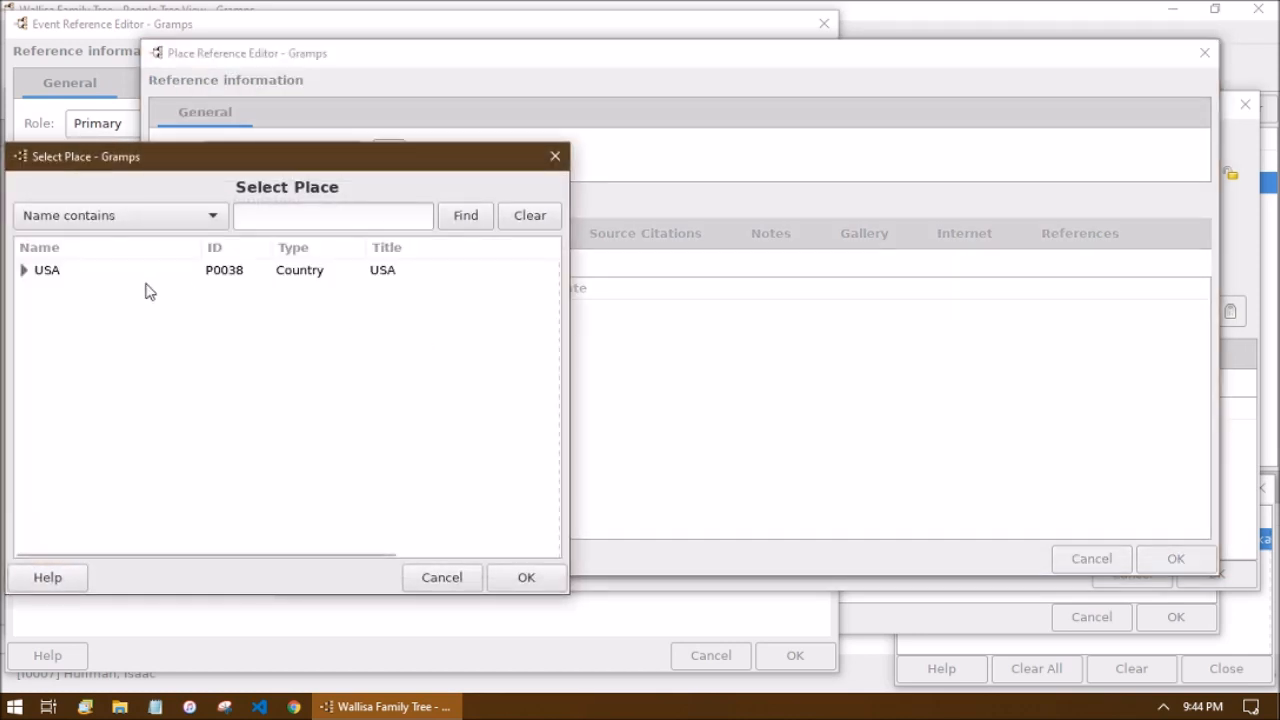
left_click(246, 215)
type("pic")
key("Return")
left_click(95, 272)
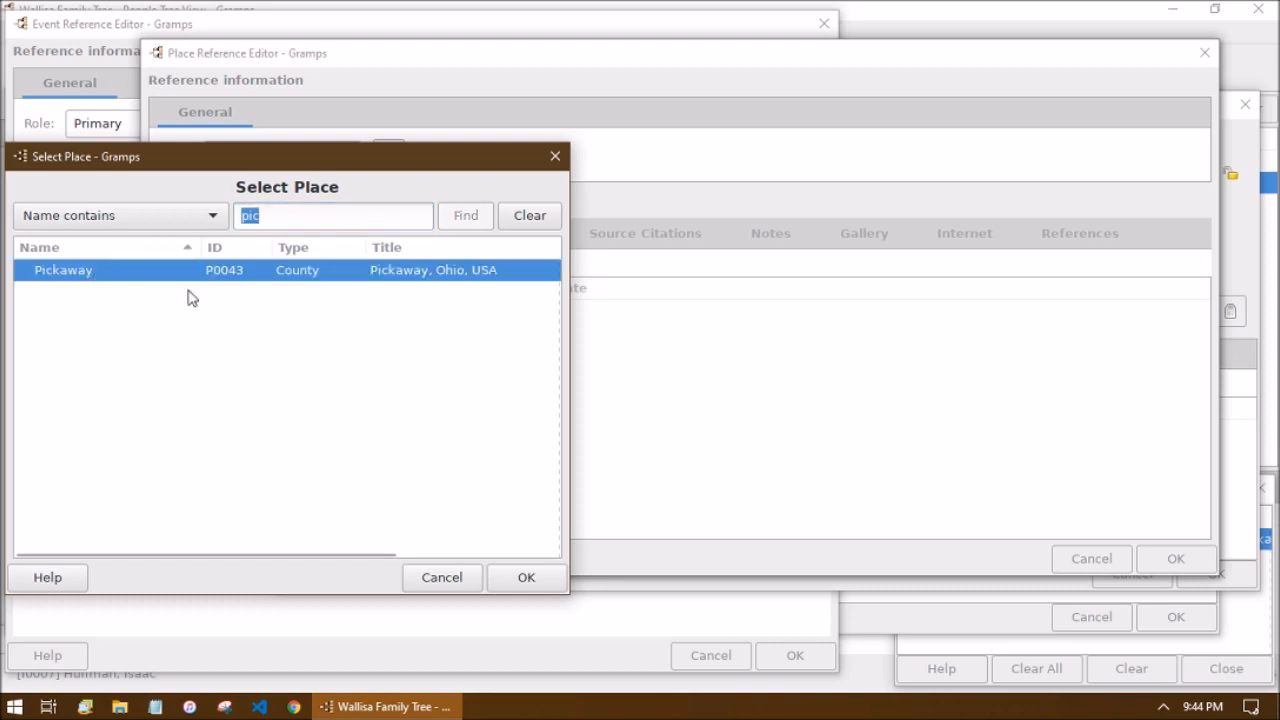
left_click(503, 573)
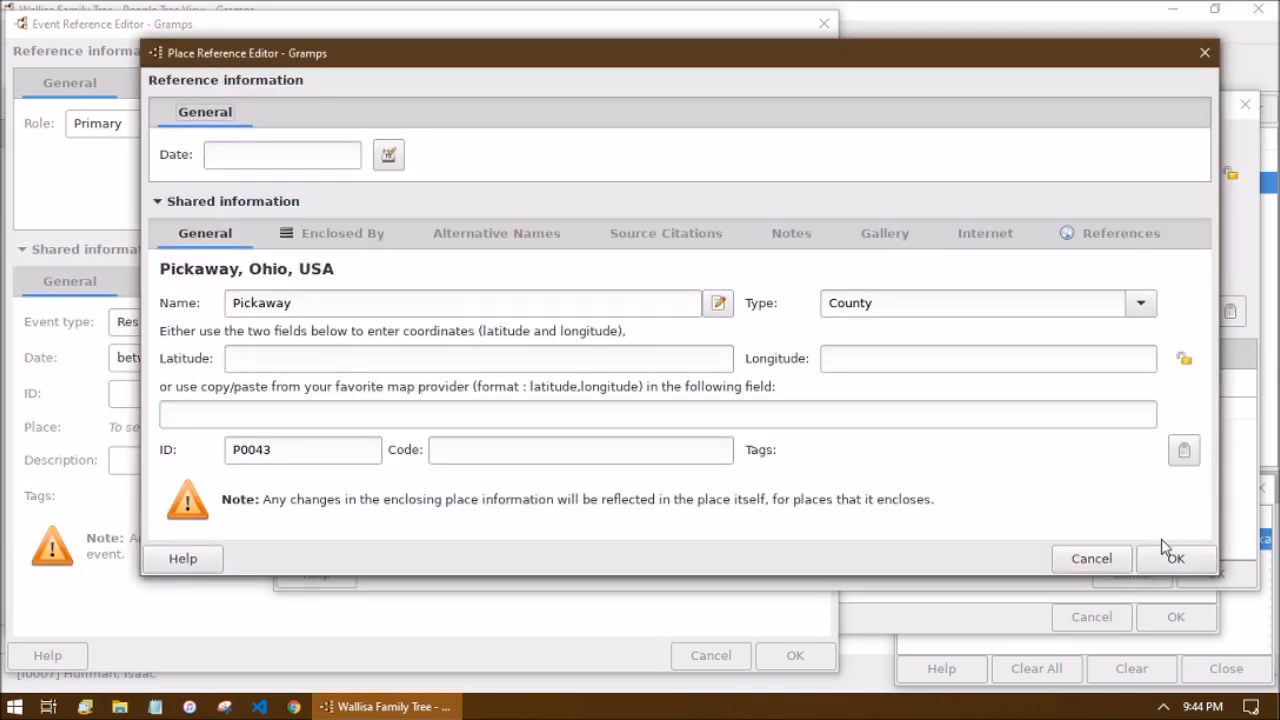
left_click(1175, 560)
Save the Townsville, Main Street and 1234 places, along with the husband's residence event and his person record.
left_click(1187, 565)
left_click(1200, 568)
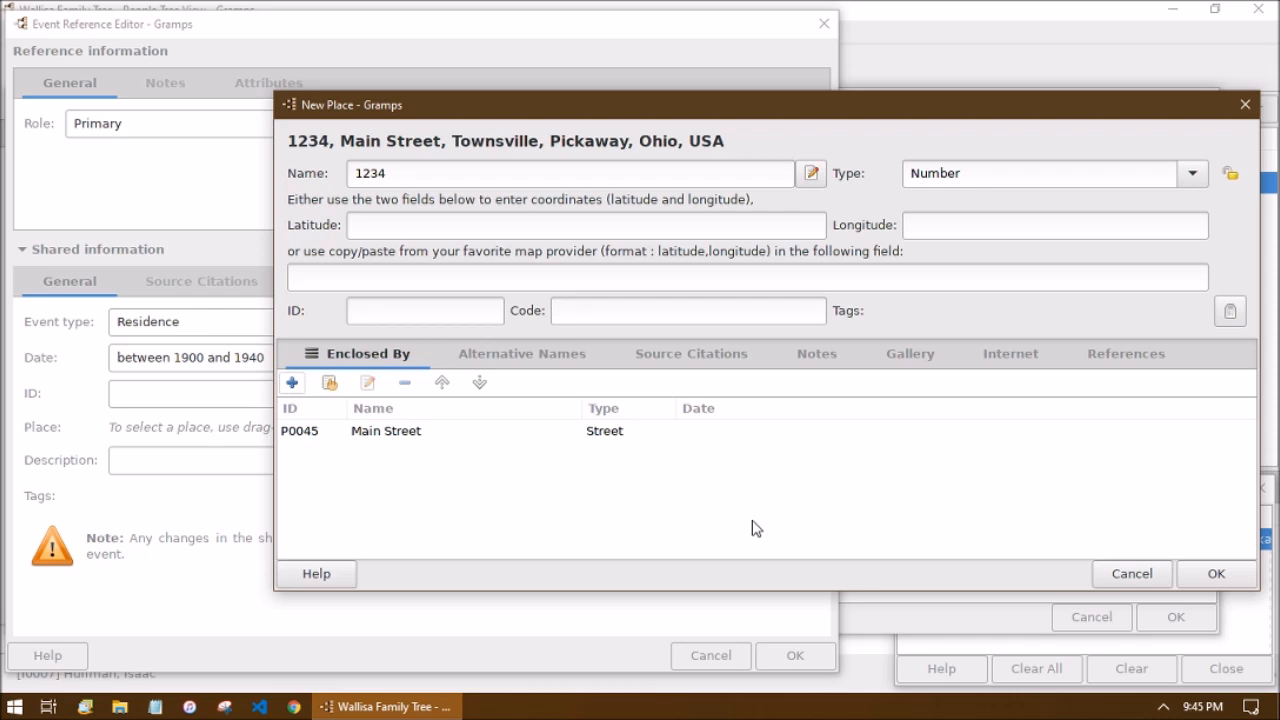
left_click(1216, 576)
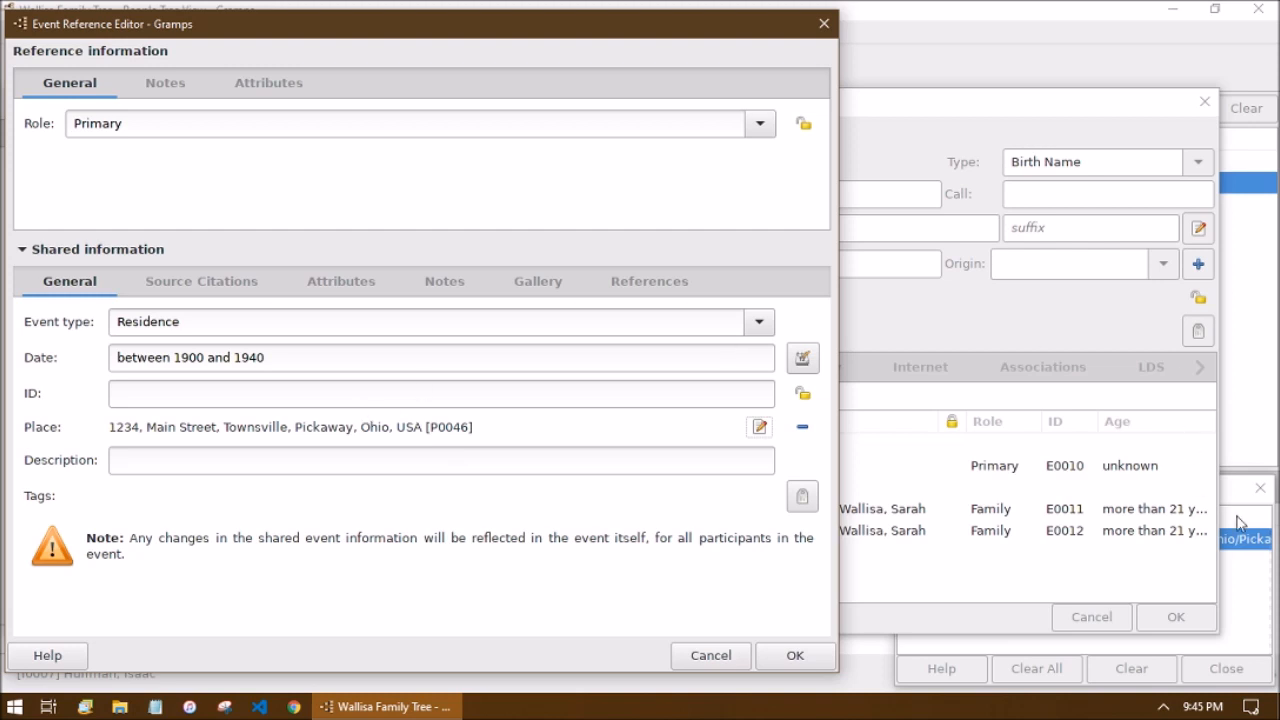
left_click(1238, 522)
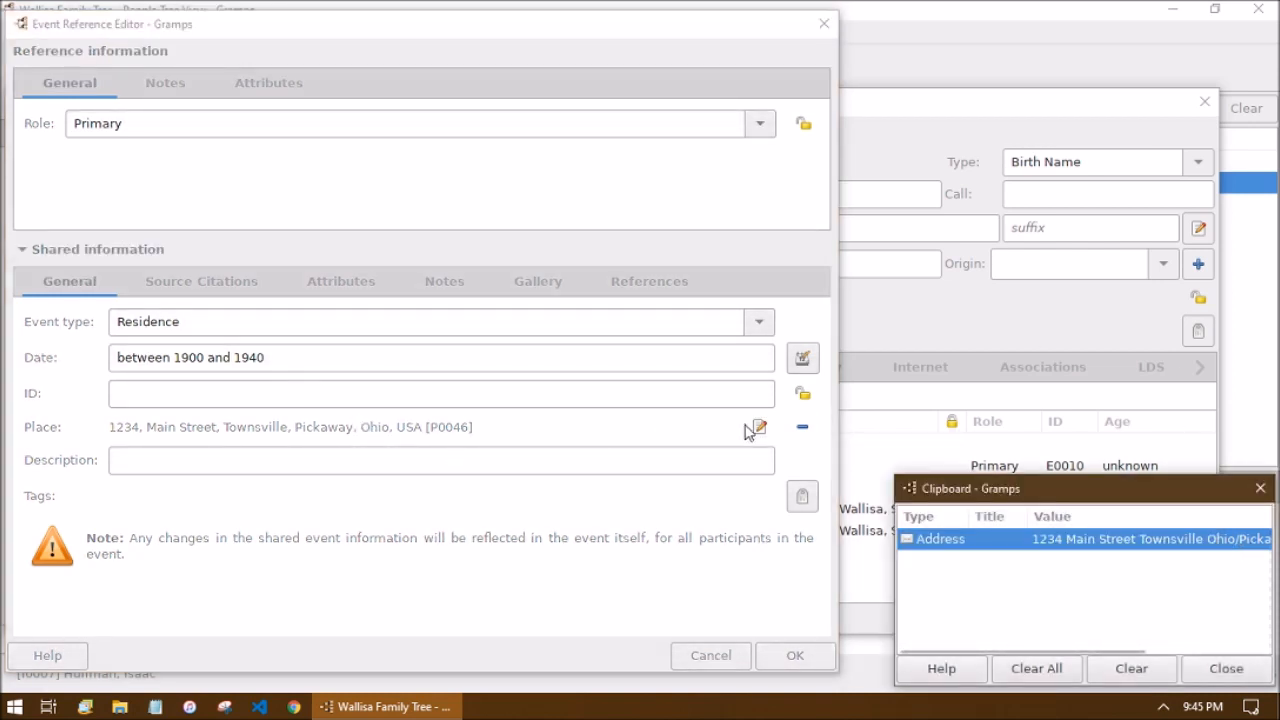
left_click_drag(395, 28, 350, 29)
left_click(793, 648)
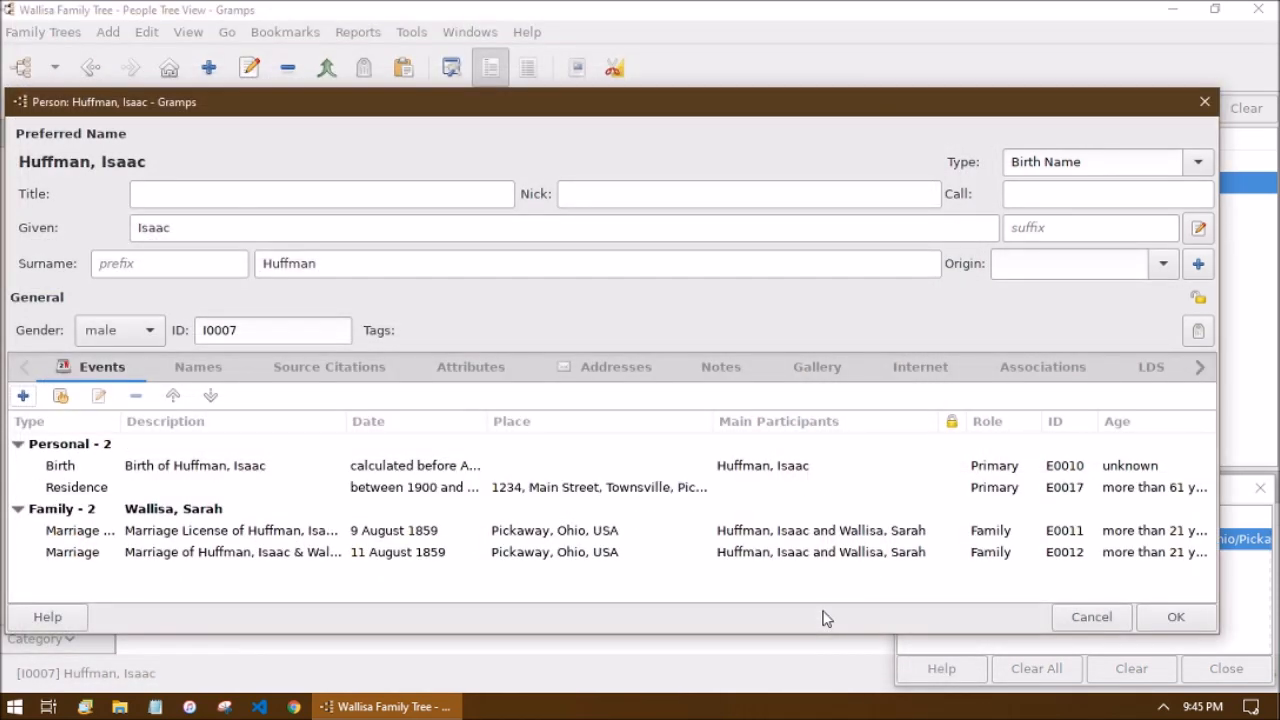
left_click(1175, 617)
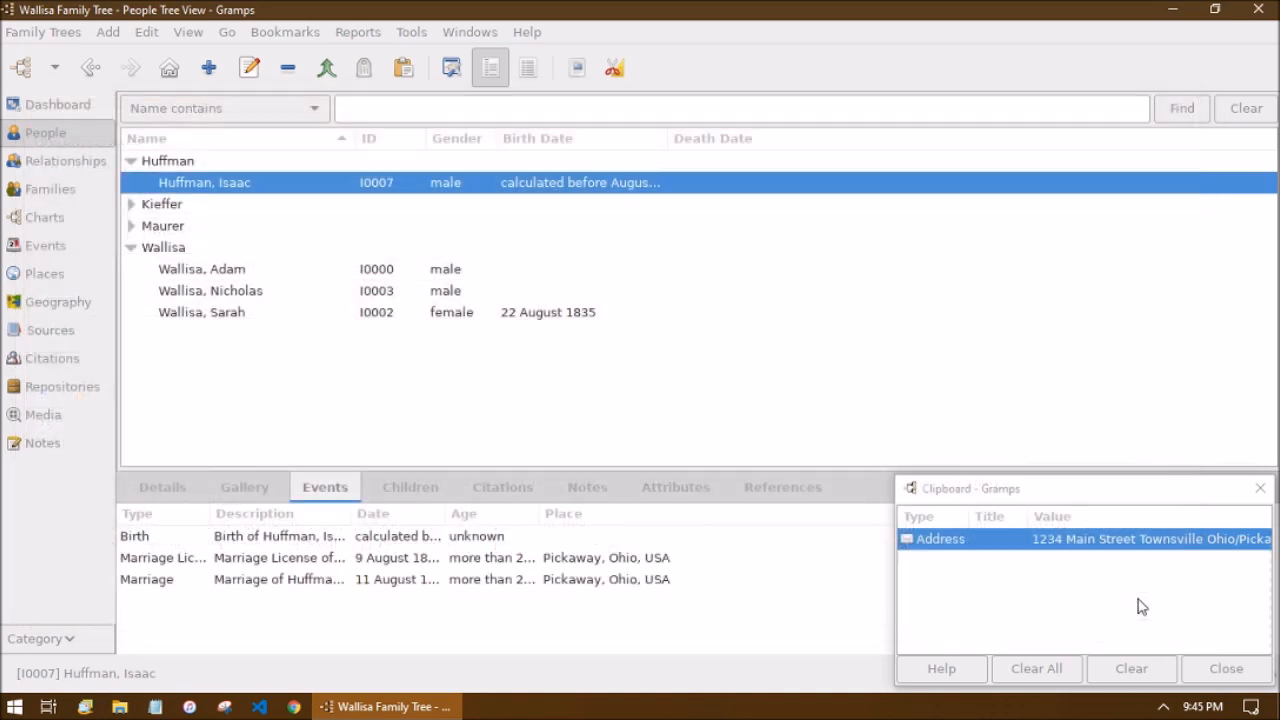
Expand the whole place tree and copy the 1234 place under Main Street to the clipboard window.
left_click(72, 275)
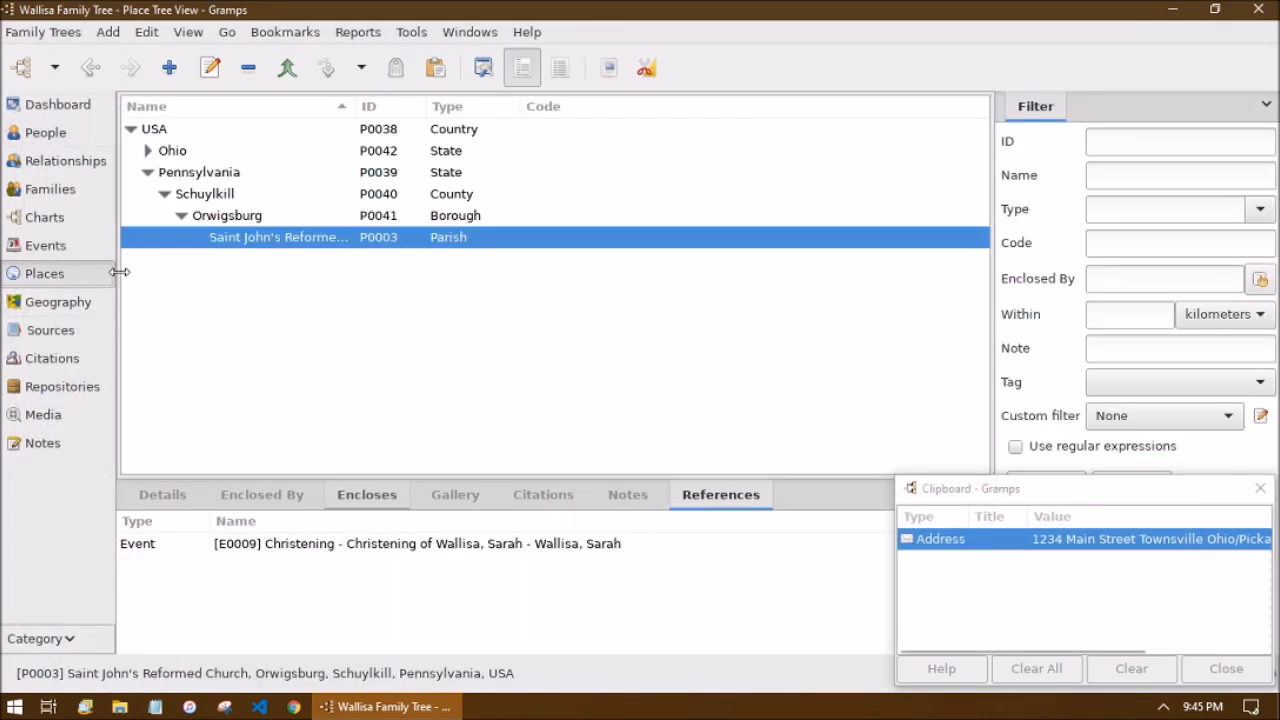
right_click(210, 182)
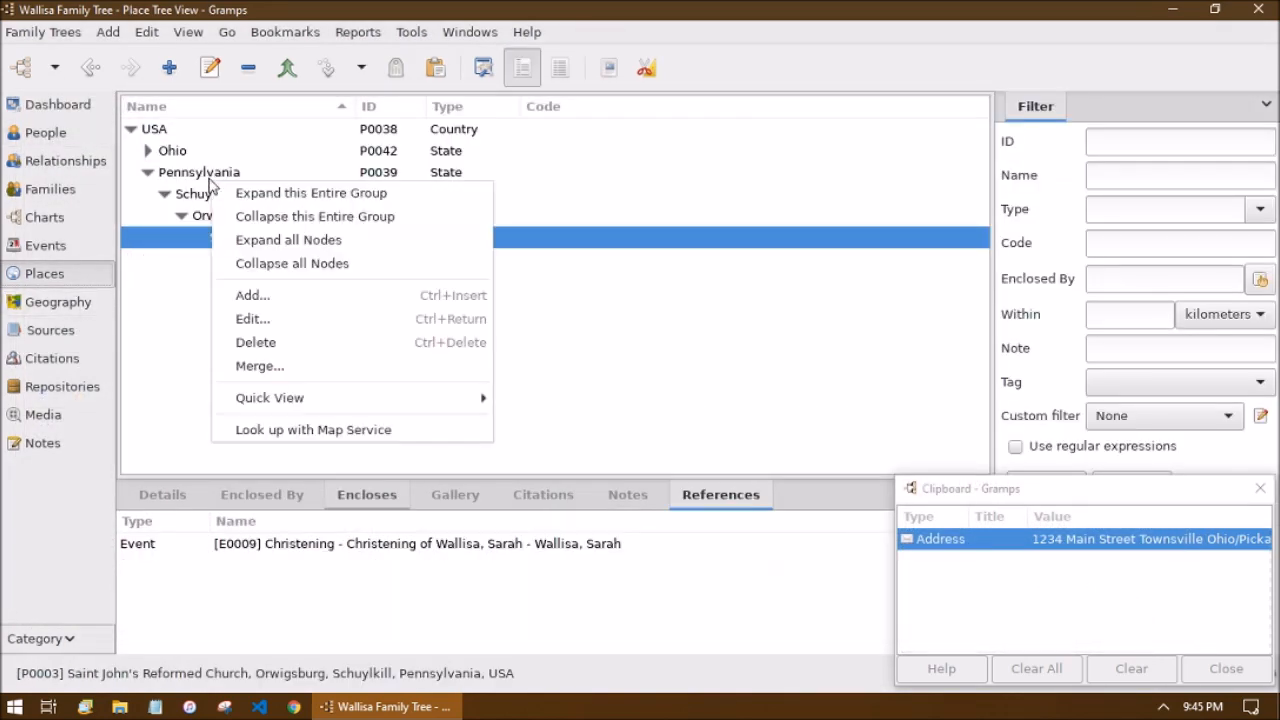
left_click(254, 247)
left_click(244, 240)
left_click_drag(497, 287, 1026, 586)
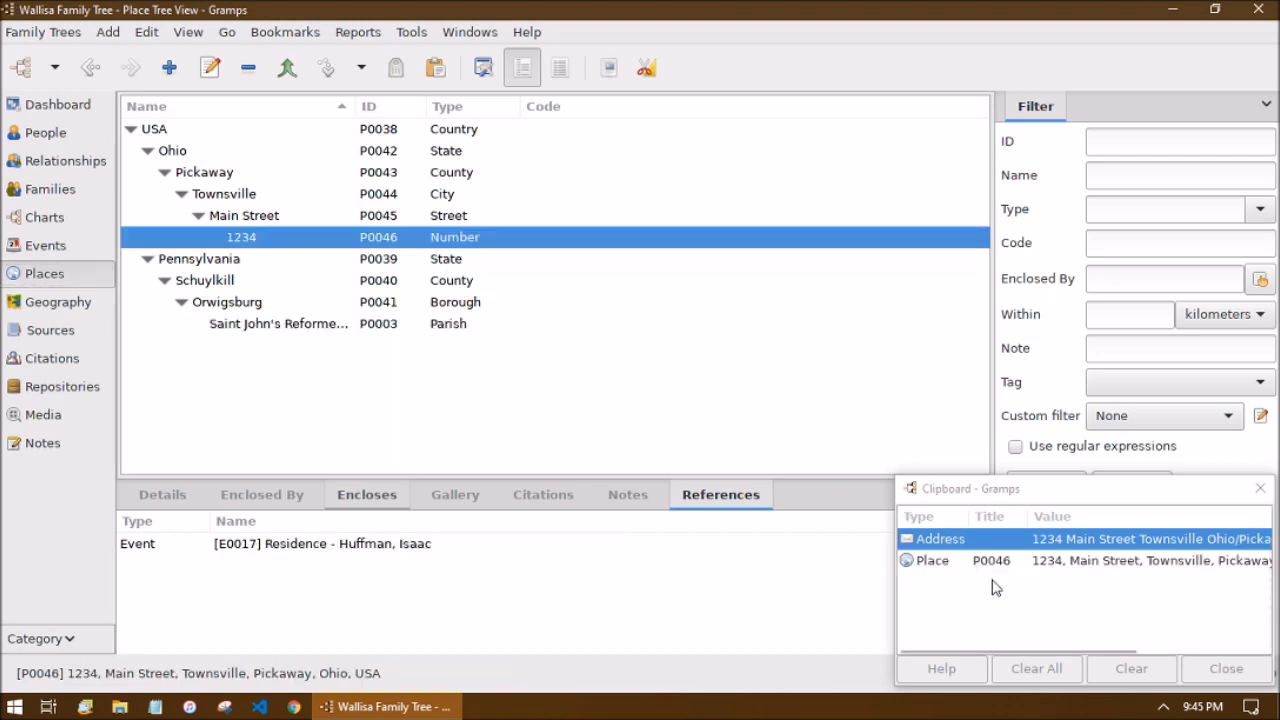
Start a new event in the wife's person record with the event type Residence.
left_click(40, 112)
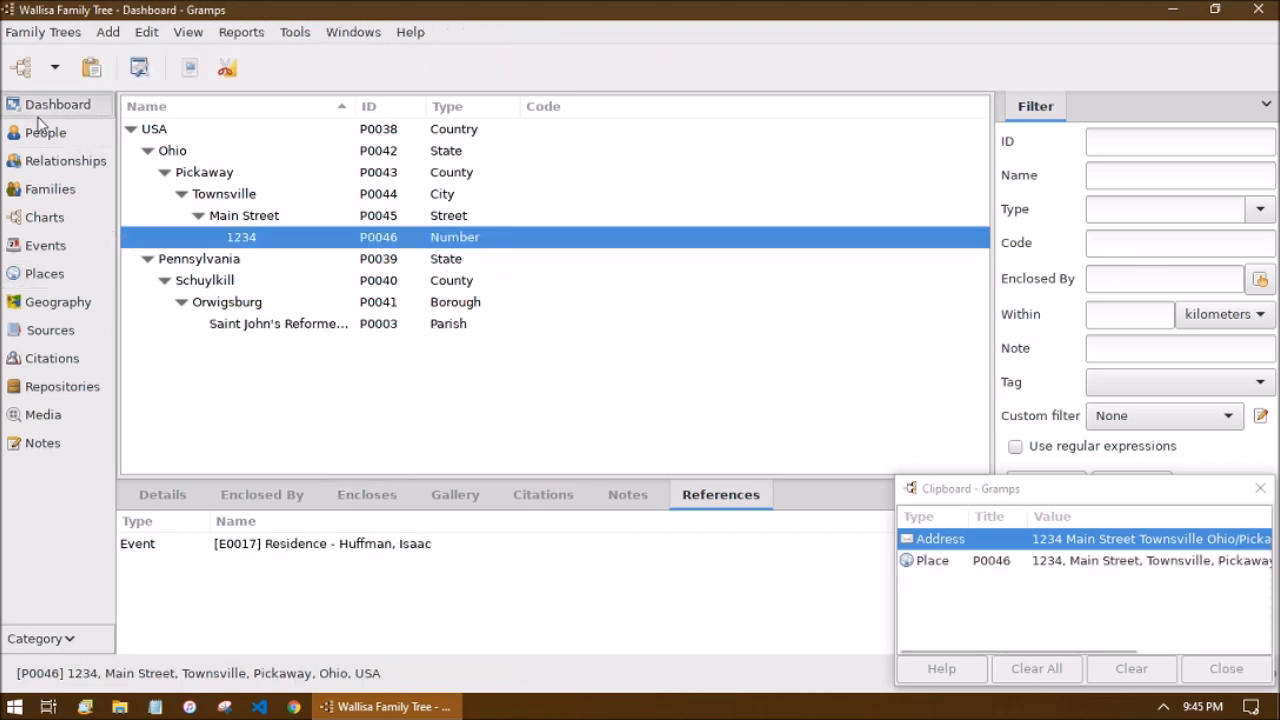
left_click(40, 124)
double_click(222, 314)
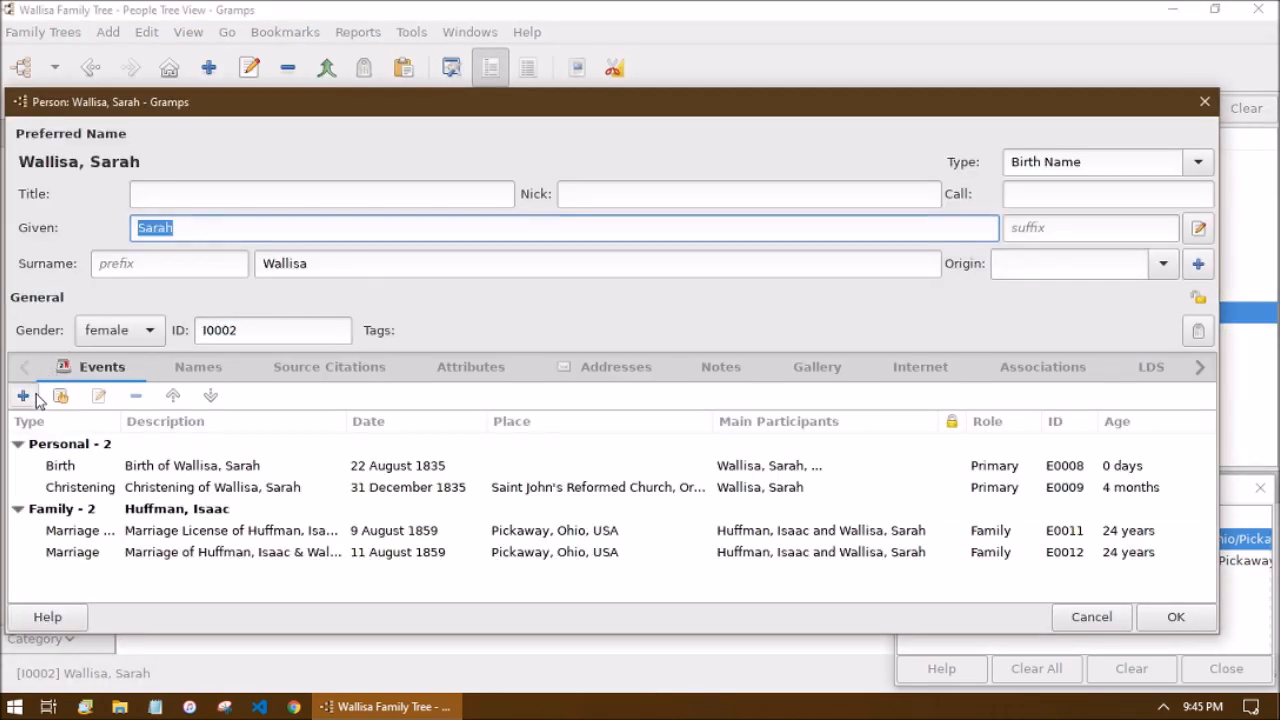
left_click(23, 396)
left_click(752, 316)
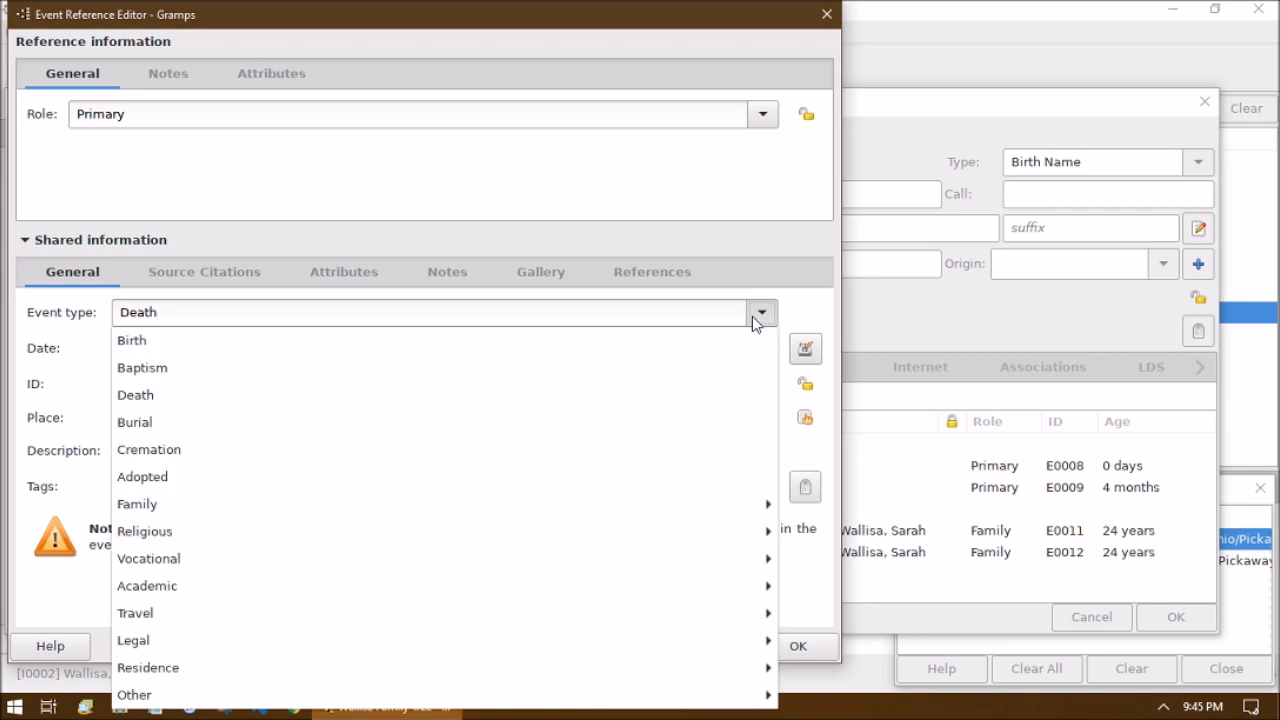
mouse_move(690, 667)
left_click(810, 653)
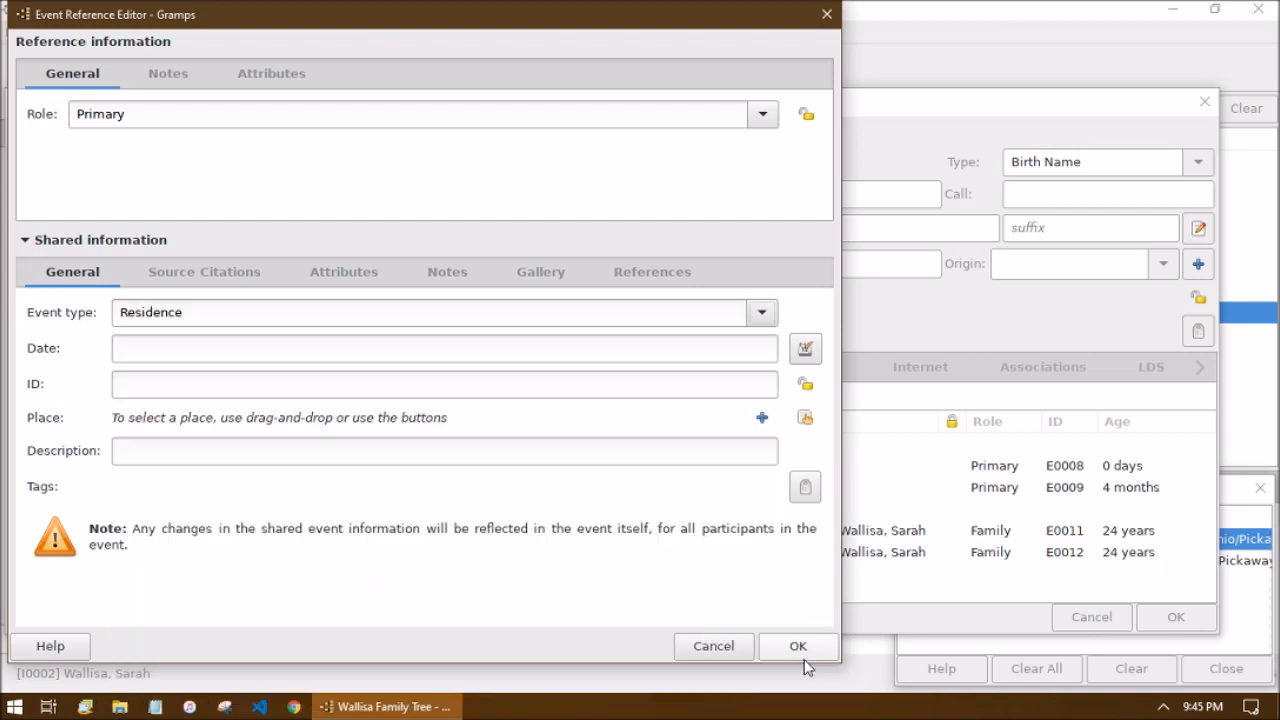
Set the wife's residence event date to 1900 and assign it the 1234 Main Street place from the clipboard window.
key("Tab")
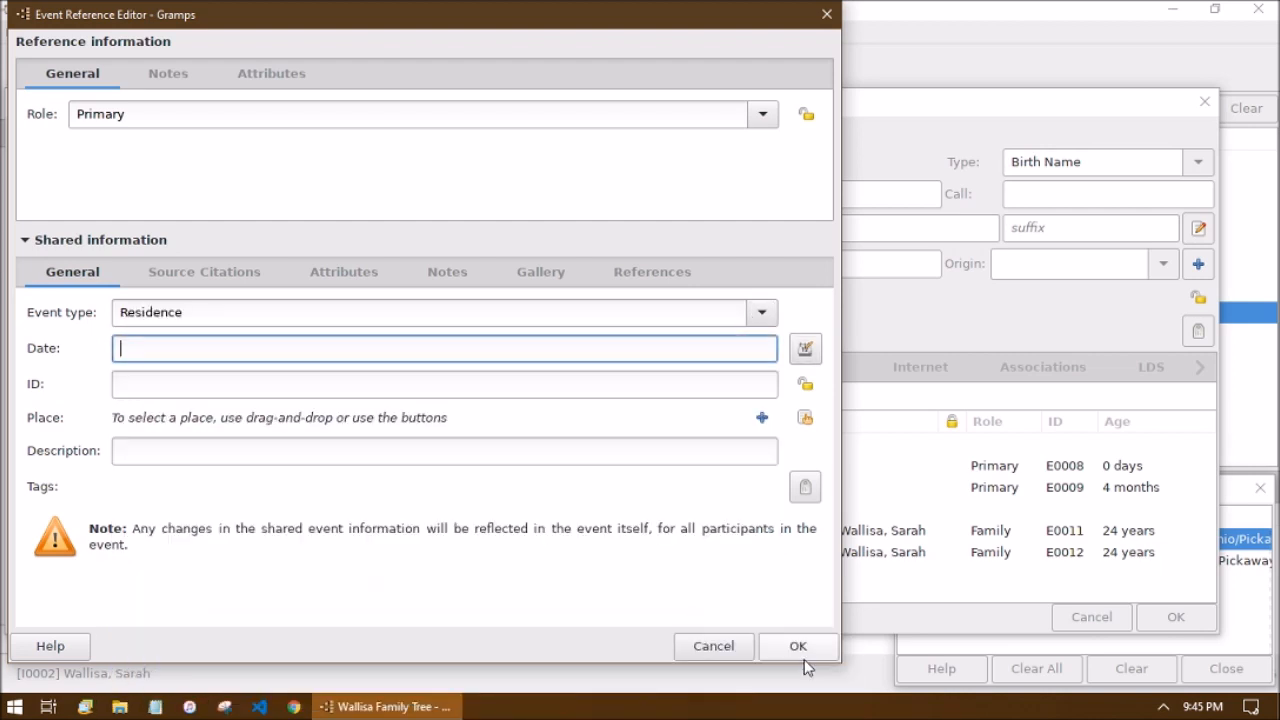
type("1900")
key("Tab")
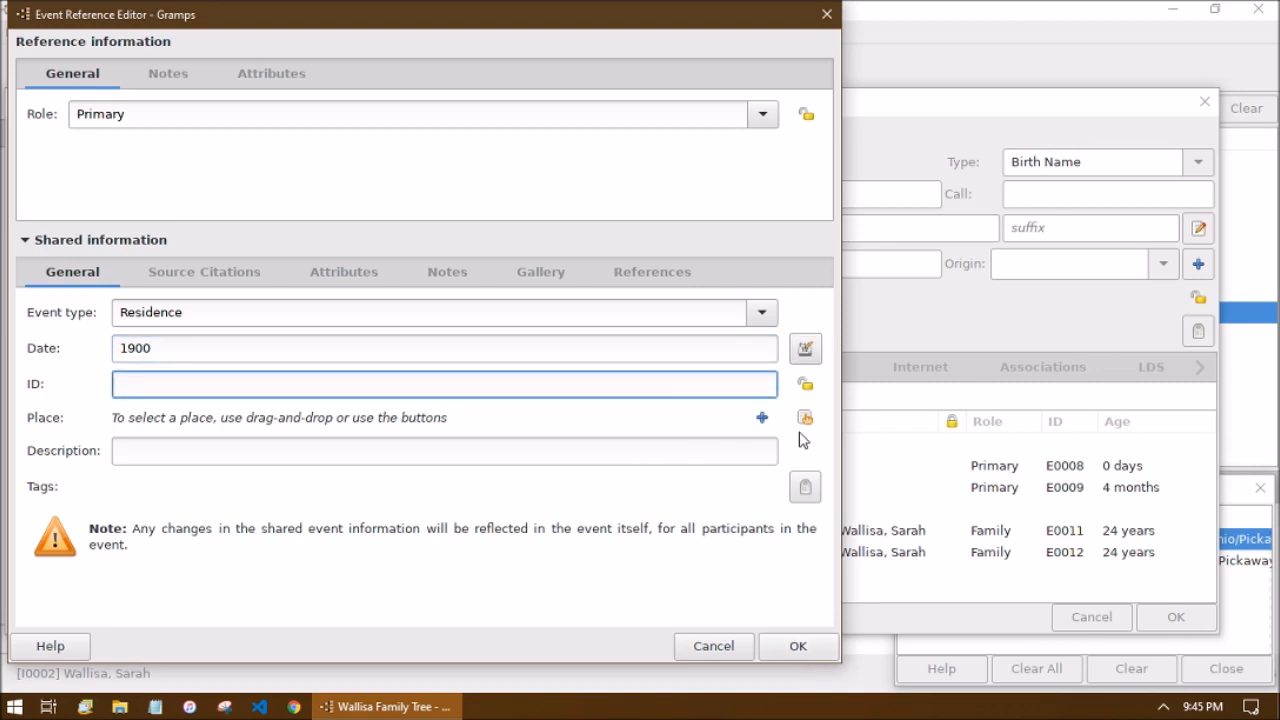
left_click(1240, 548)
left_click_drag(922, 568, 181, 425)
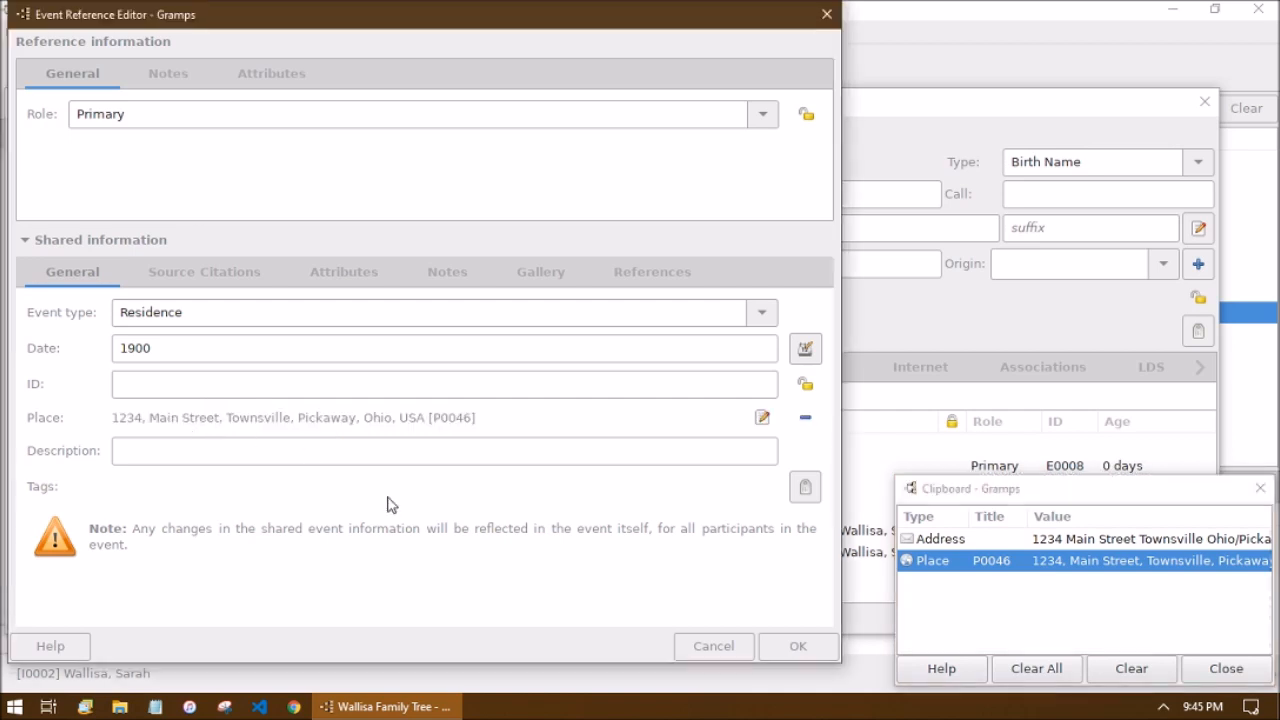
Describe the event as "Residence of" followed by the wife's full name, and save the event and her person record.
left_click(406, 451)
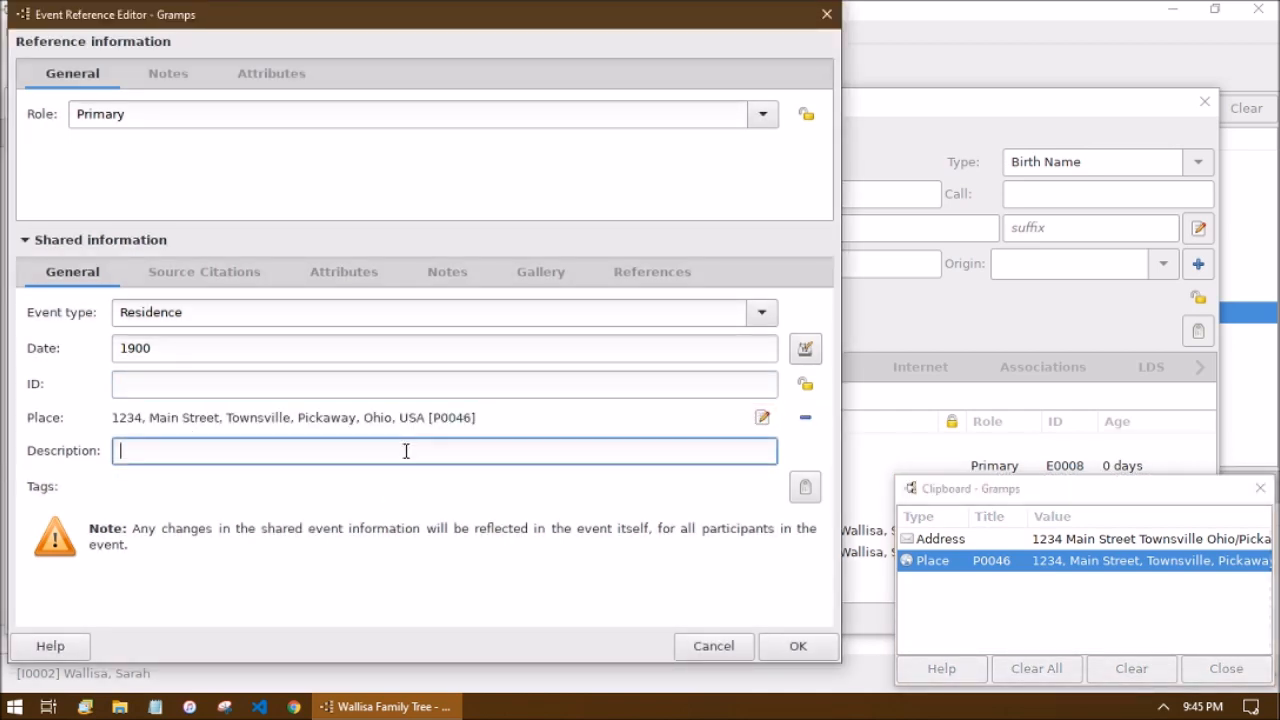
type("Residence of Walisa, Sarah")
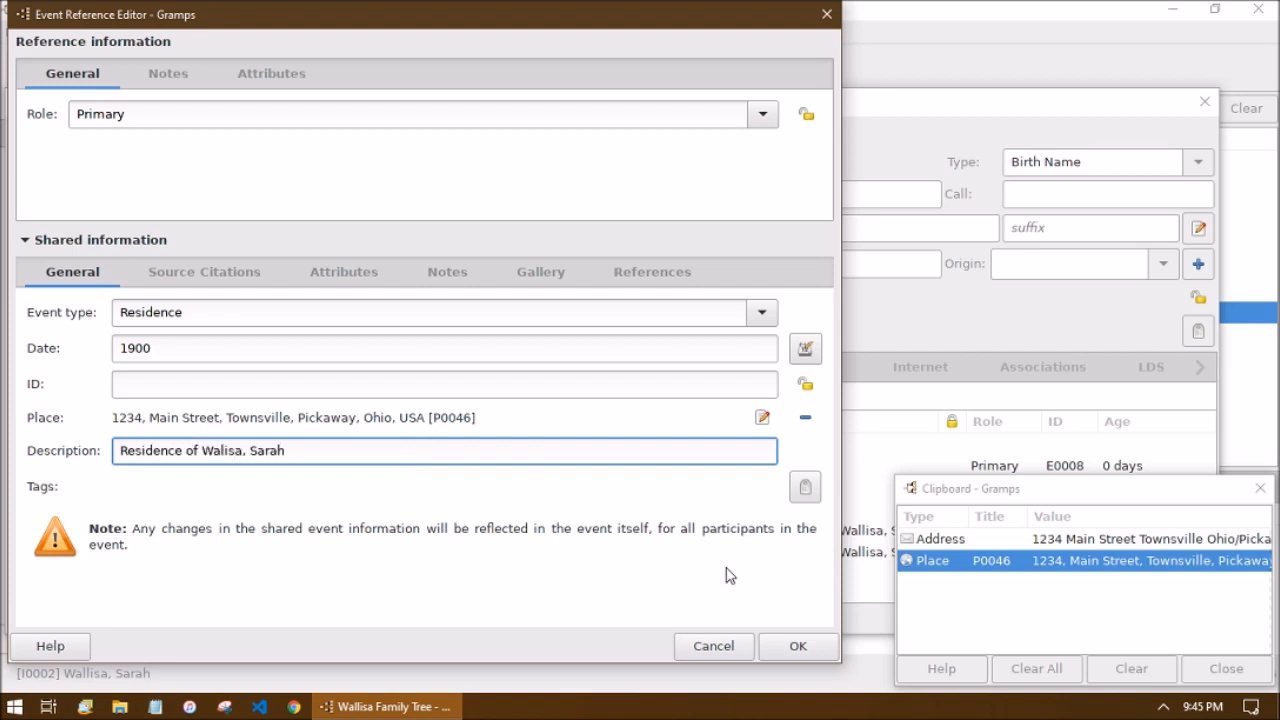
left_click(813, 647)
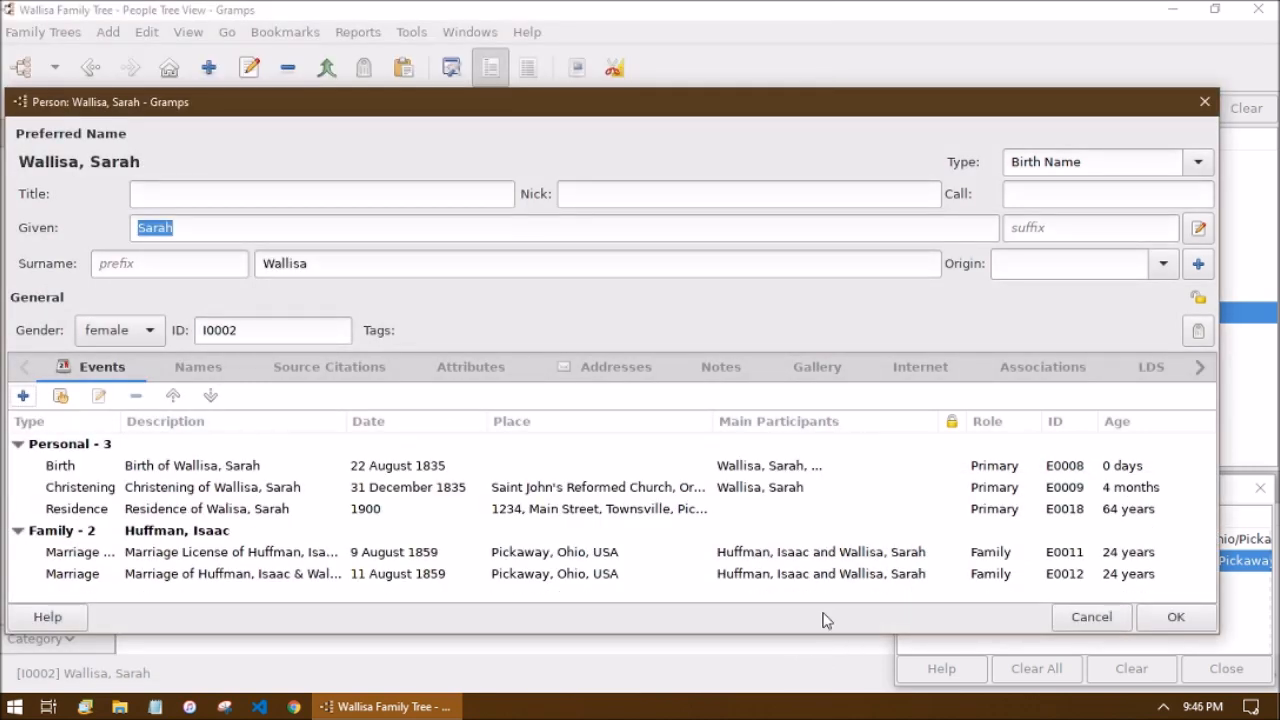
left_click(1177, 617)
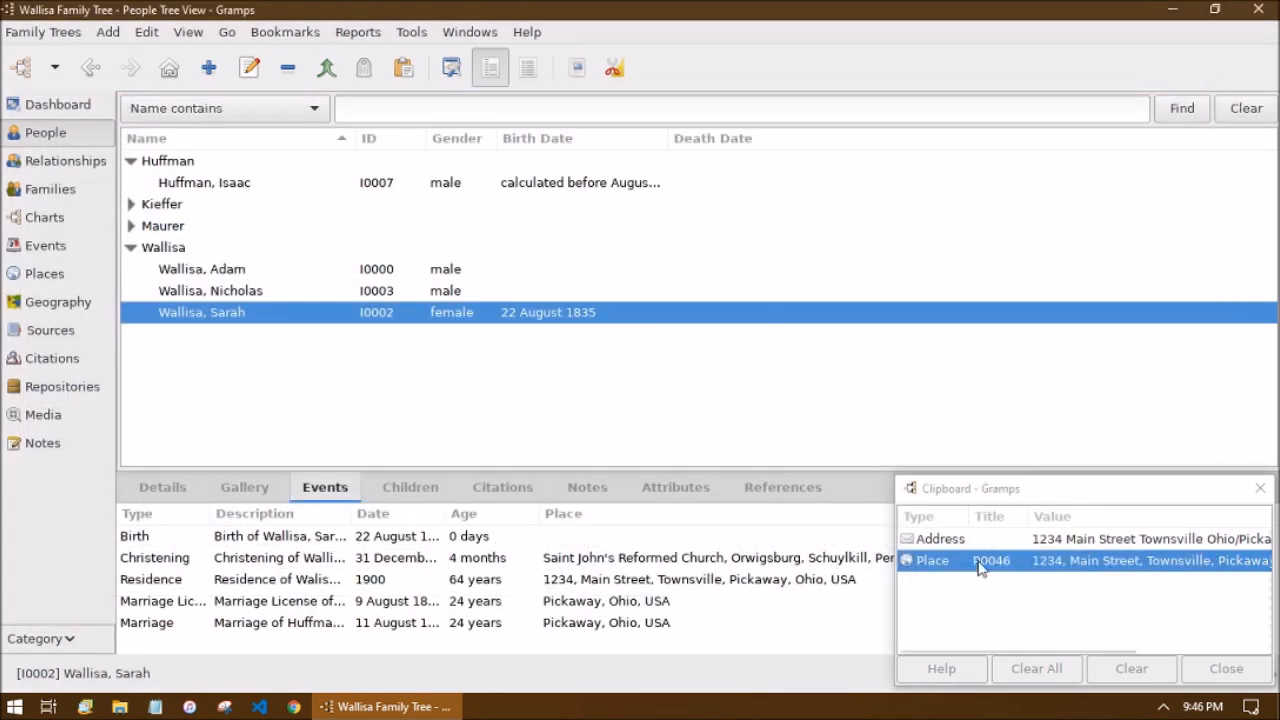
From the references of place 1234, describe the husband's event as "Residence of" plus his full name, save it and refresh the references.
left_click(66, 279)
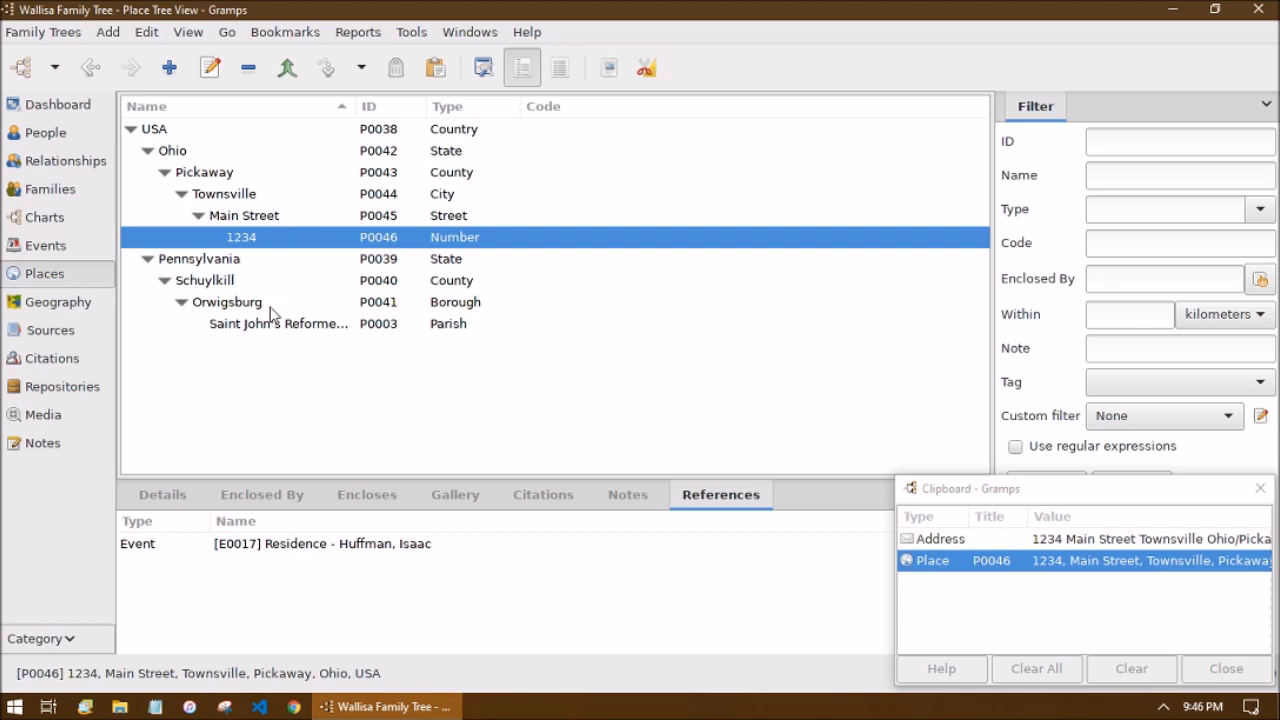
left_click(272, 323)
left_click(245, 240)
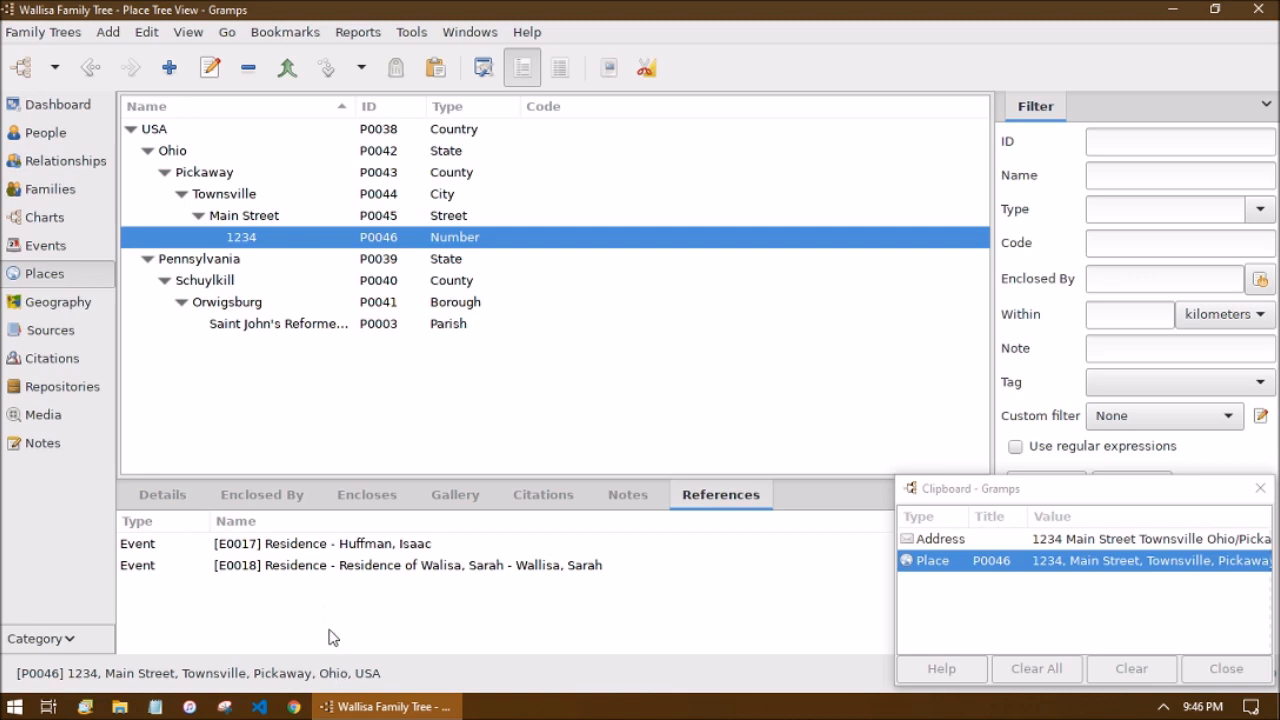
double_click(307, 545)
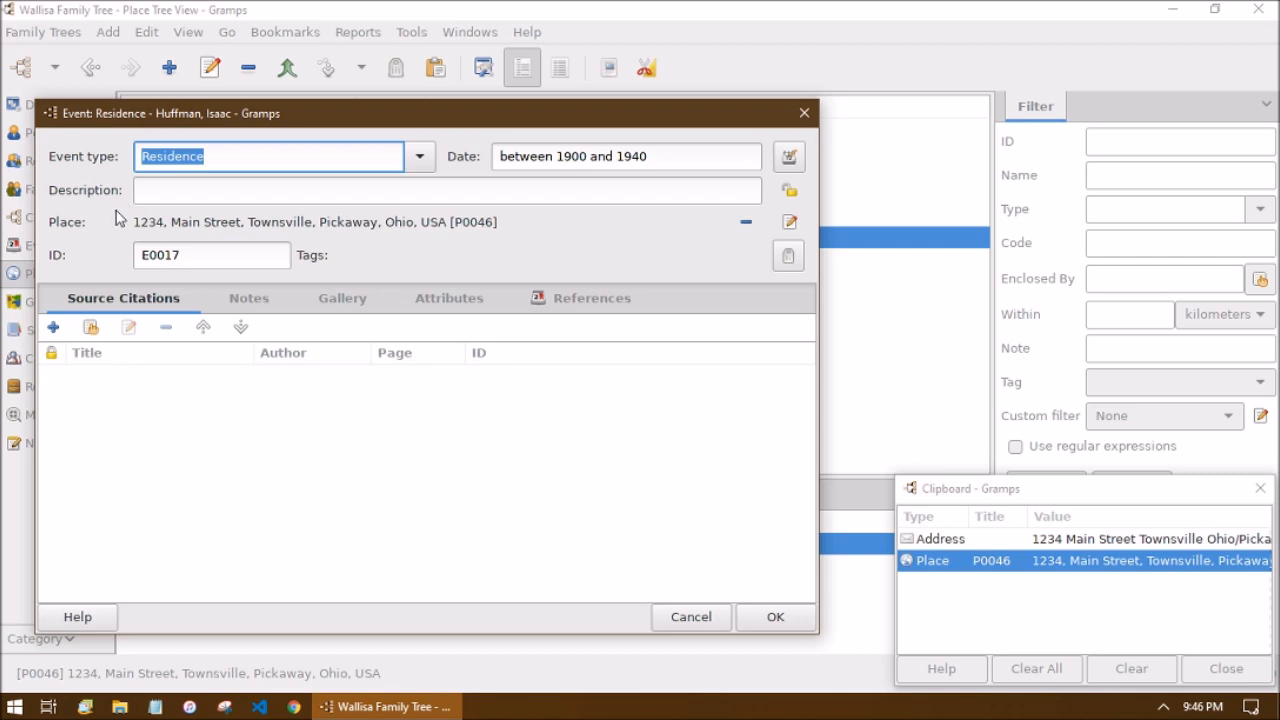
left_click(162, 191)
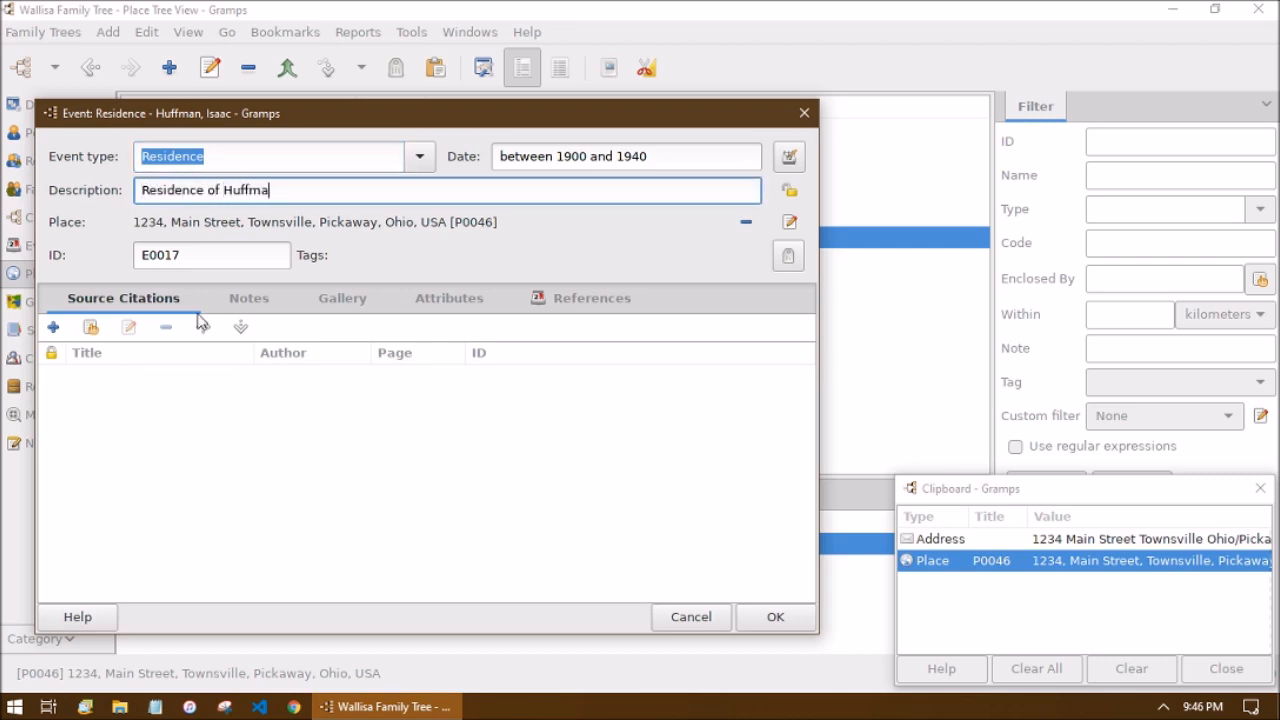
type("c")
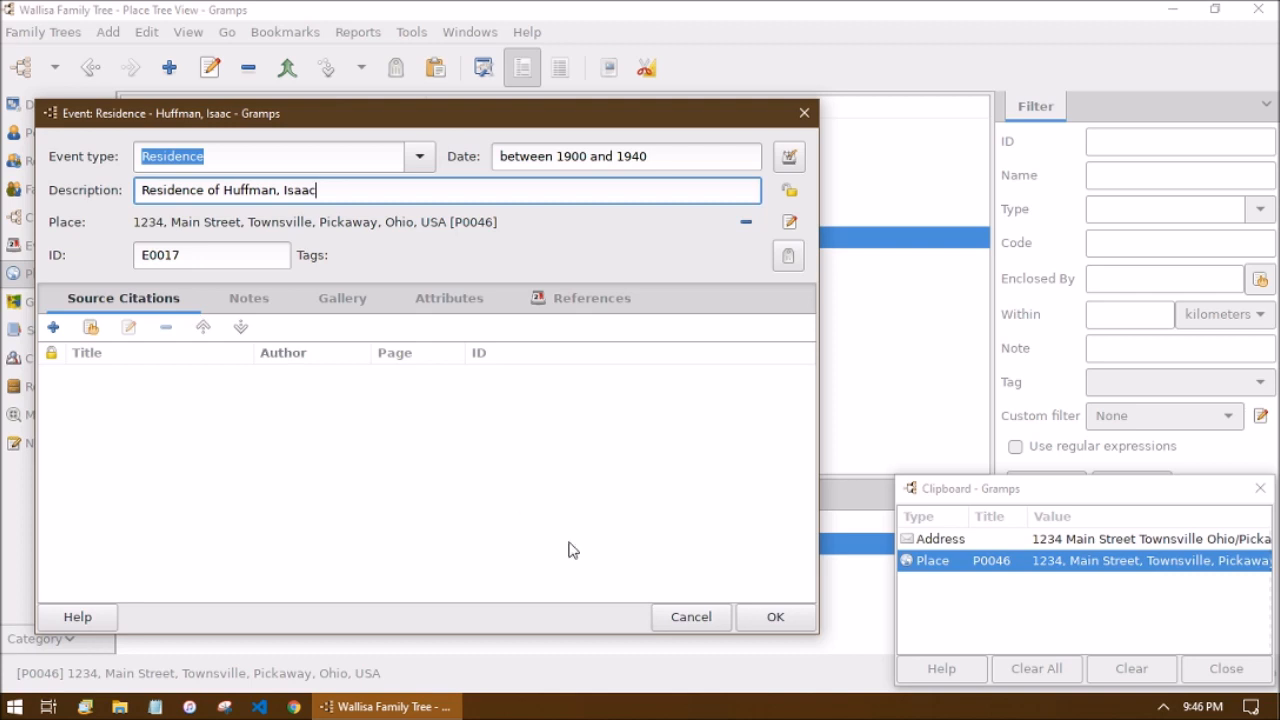
left_click(762, 615)
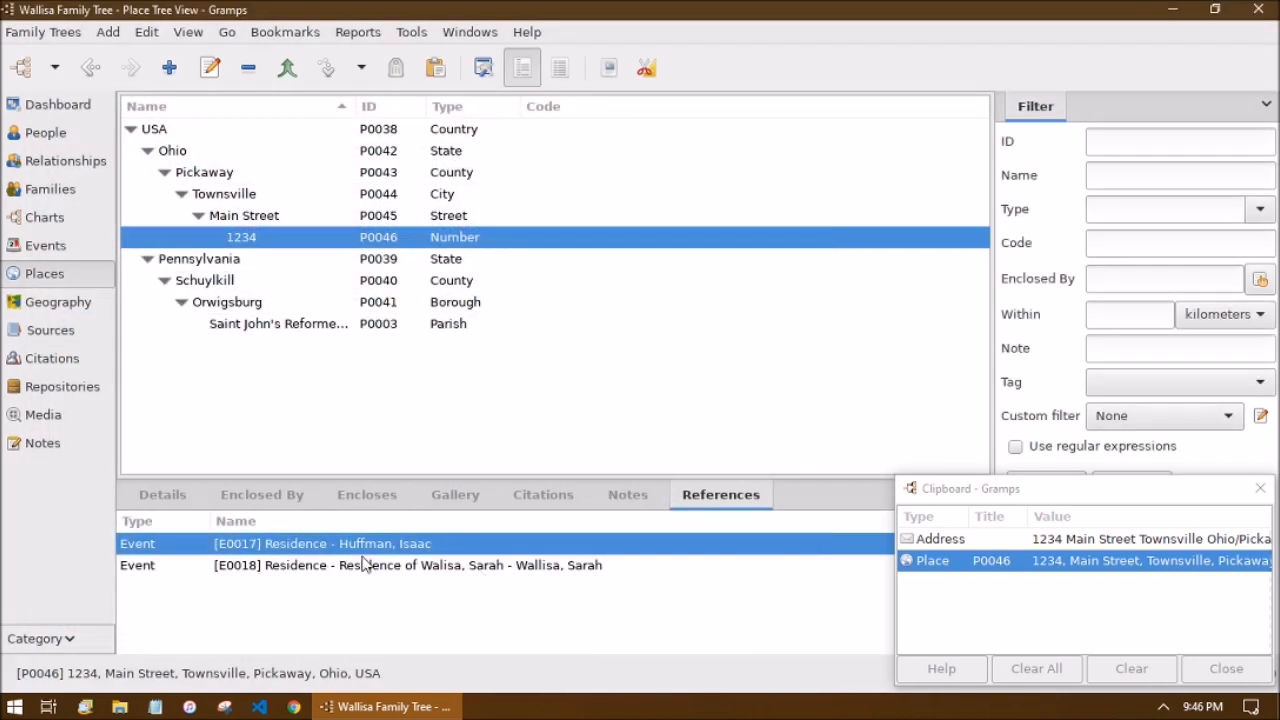
left_click(393, 262)
left_click(366, 238)
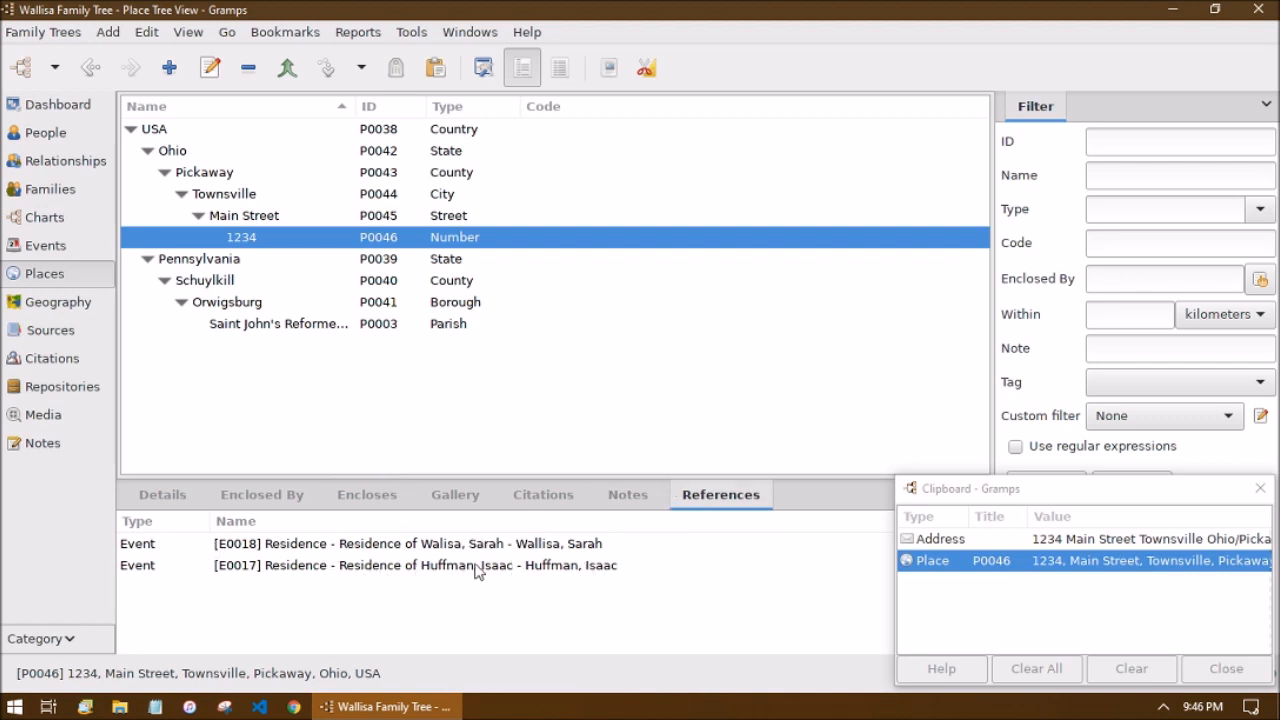
Examine the references of Schuylkill, Main Street and the 1234 house number, including the Residence events linked to the house number.
left_click(218, 266)
left_click(237, 279)
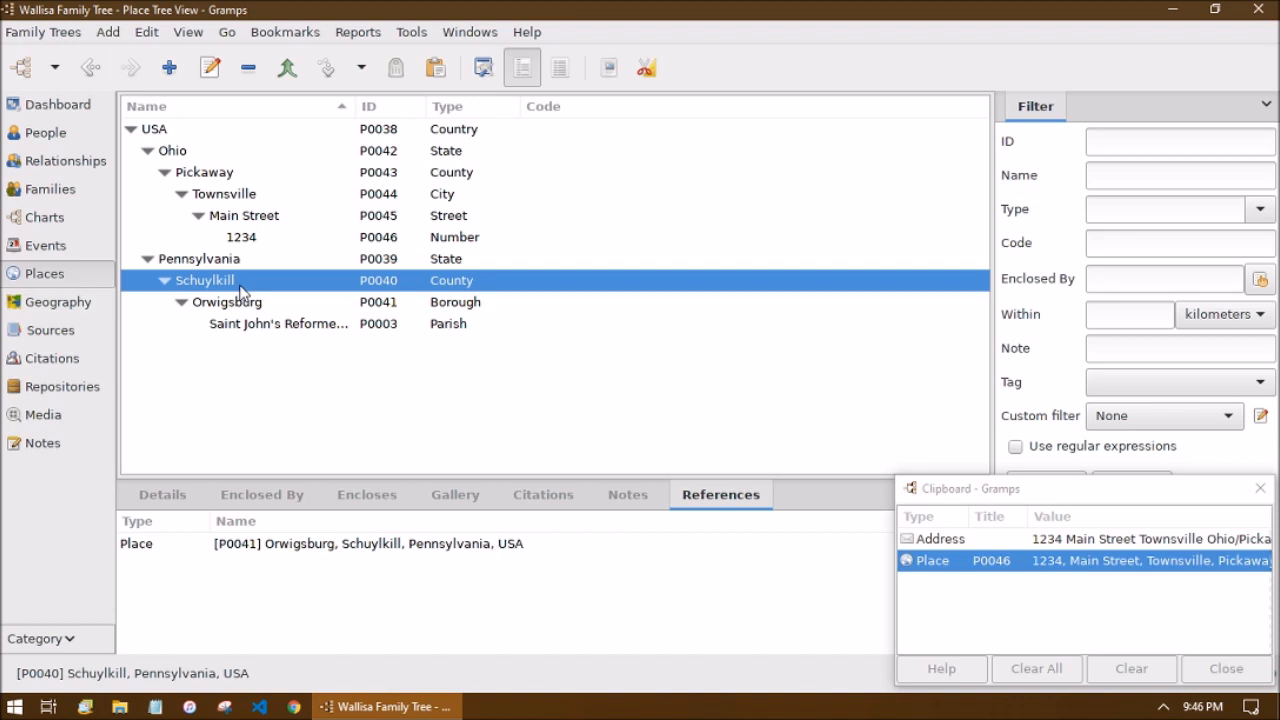
left_click(259, 241)
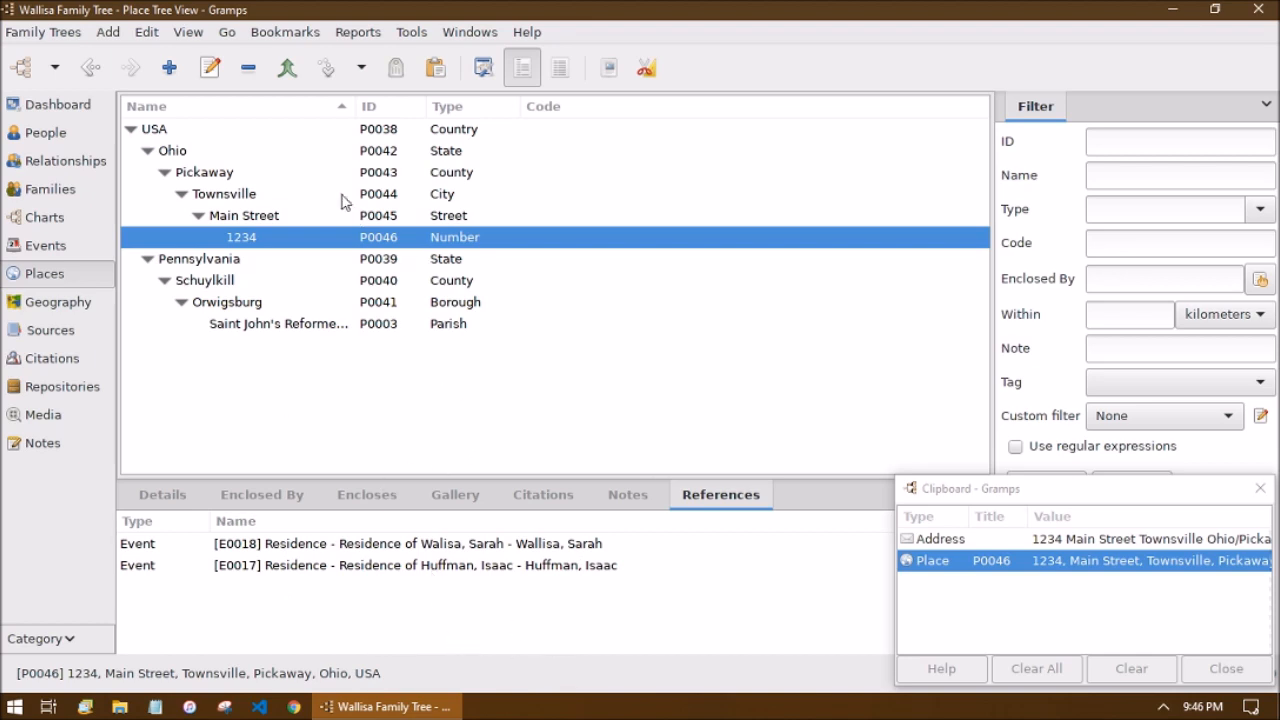
left_click(240, 218)
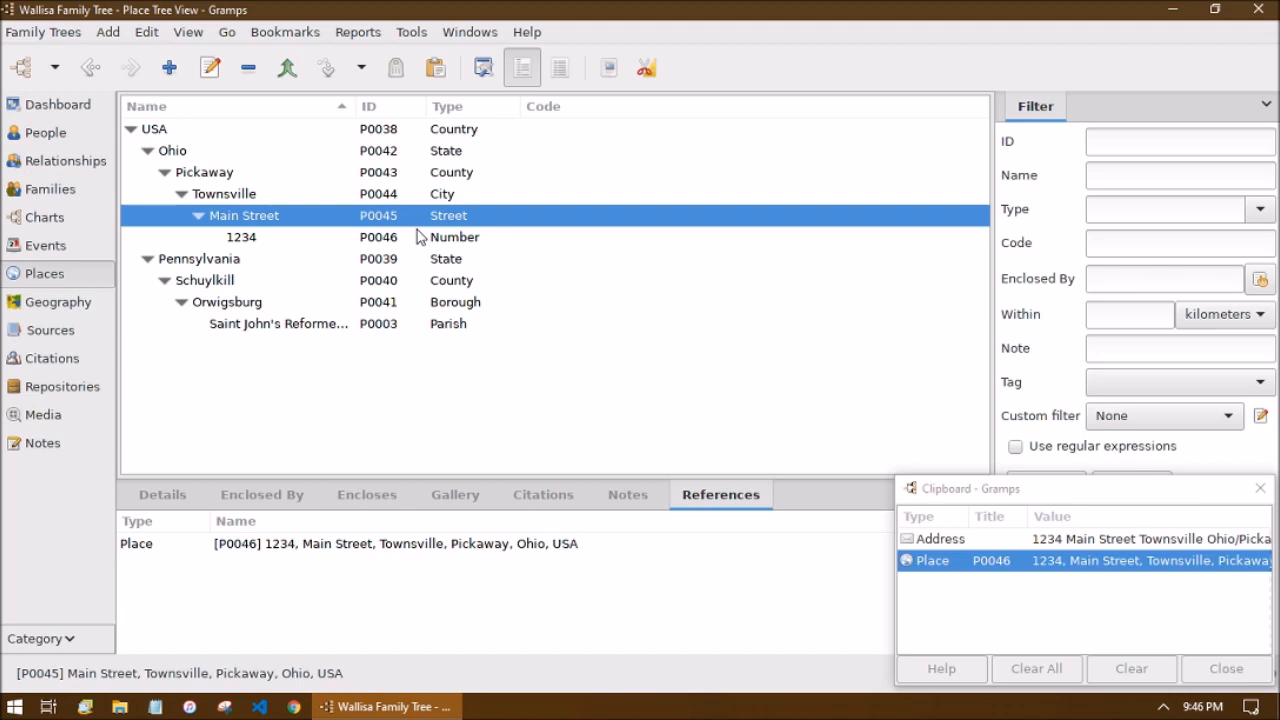
left_click(247, 244)
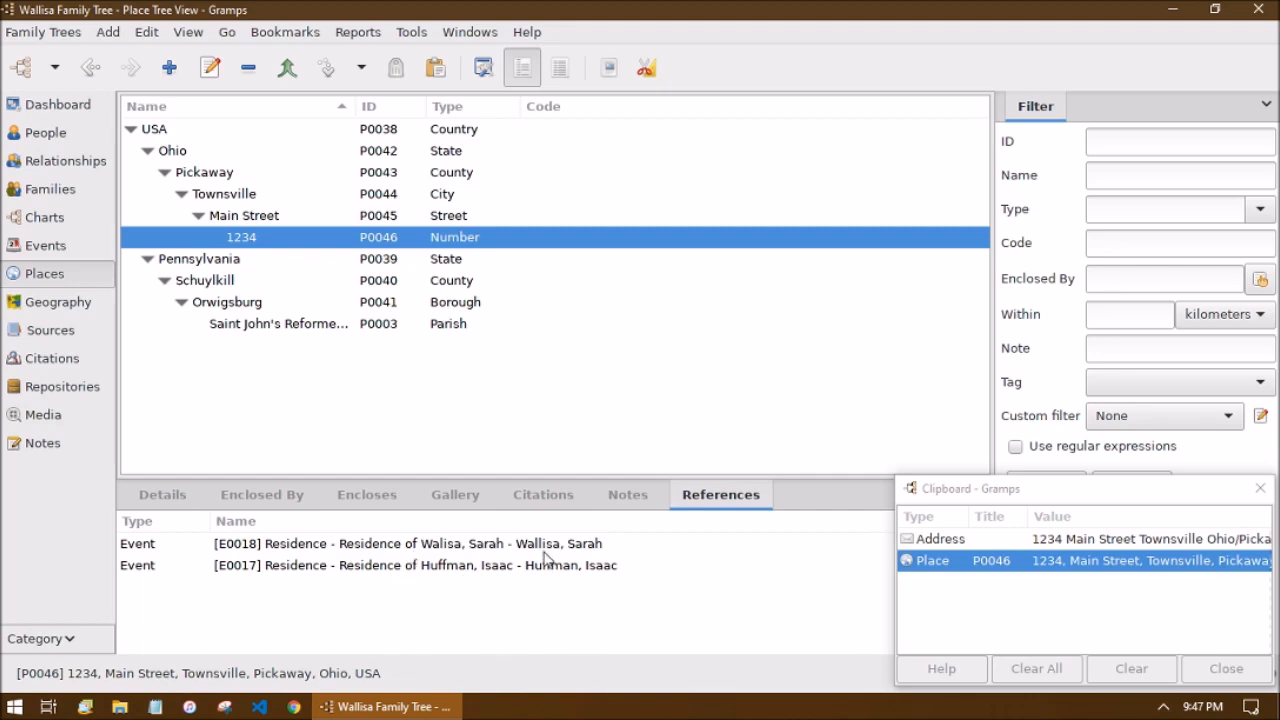
left_click(447, 585)
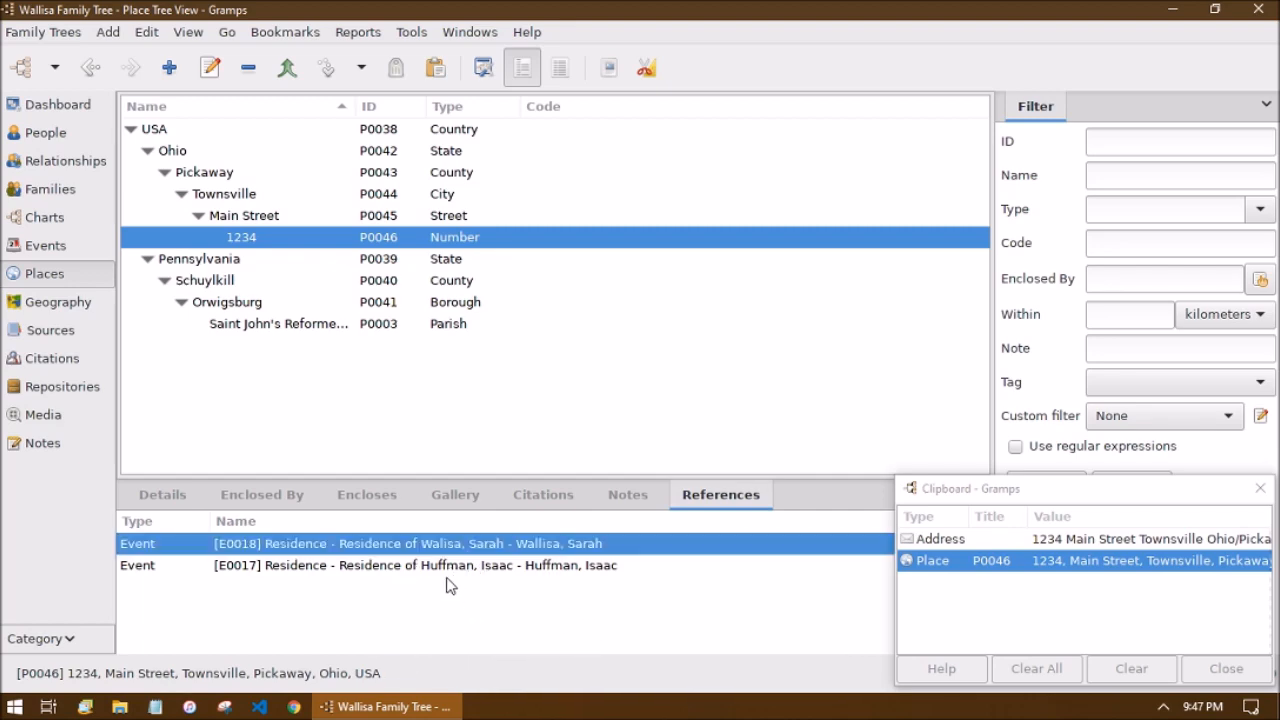
left_click(806, 116)
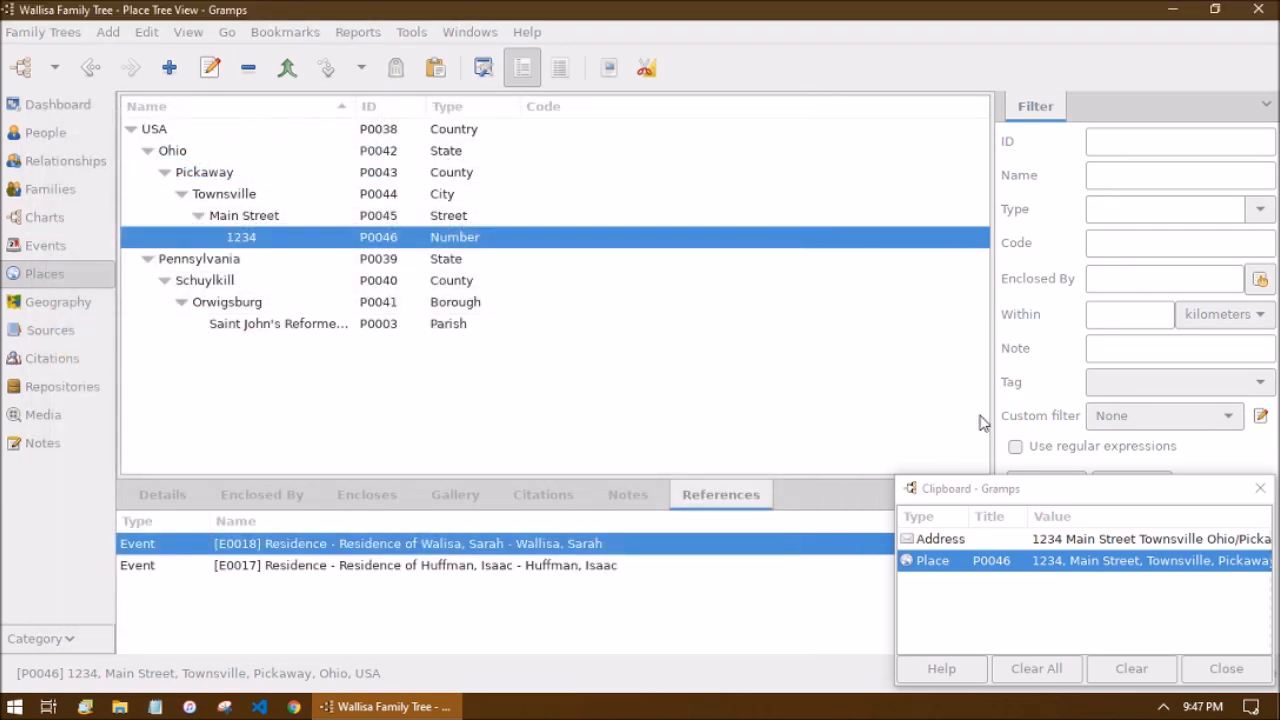
Rename the house number place under Main Street to 1244 and save it.
double_click(284, 242)
left_click(379, 173)
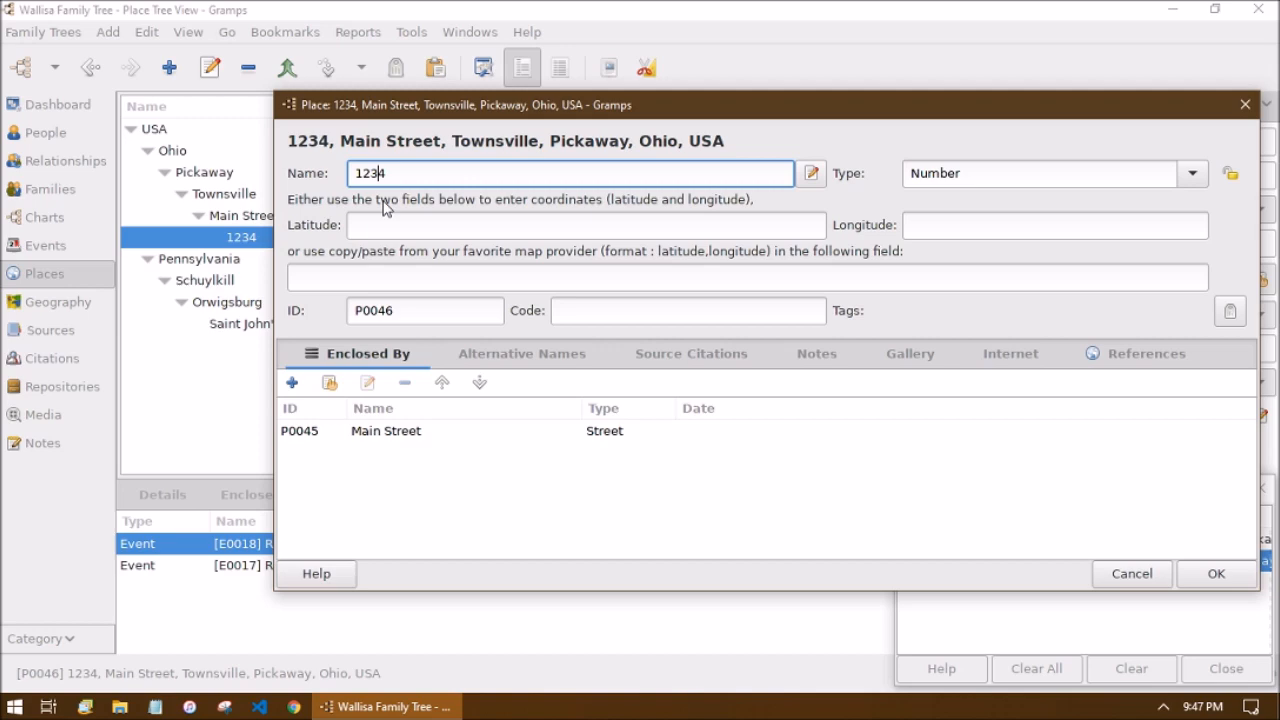
key("BackSpace")
type("4")
left_click(1213, 572)
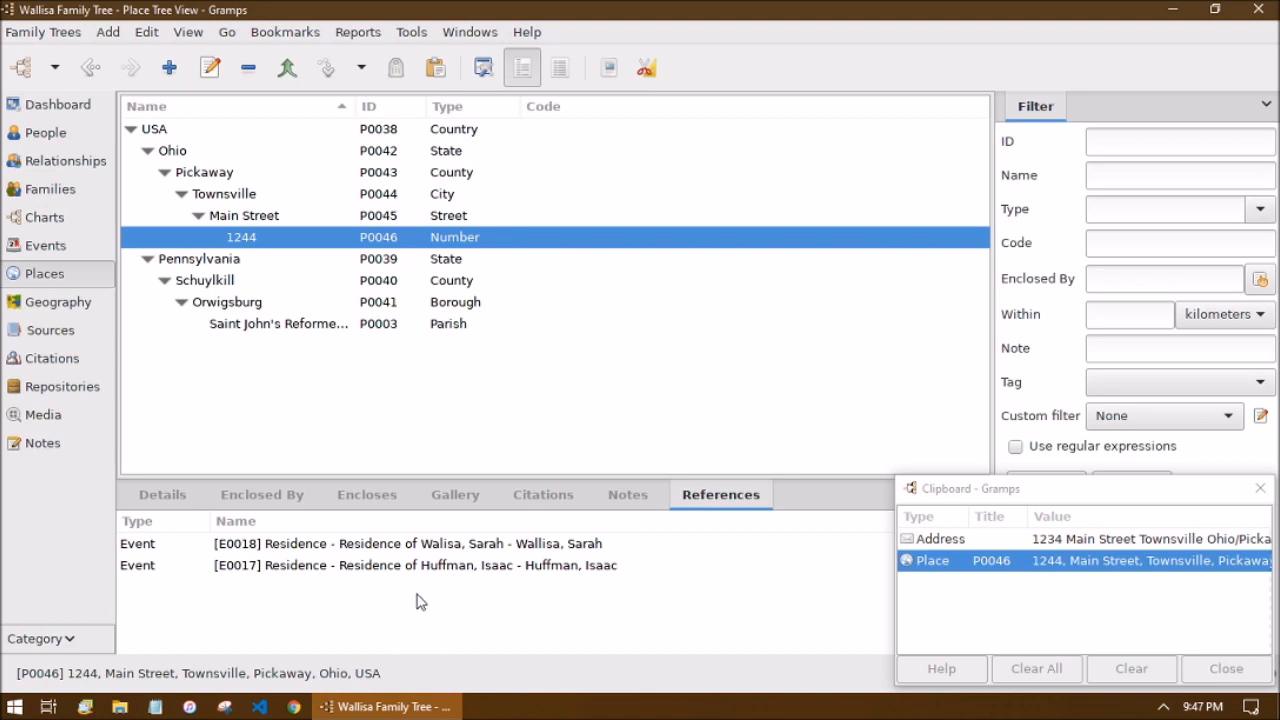
Check the Residence event's place for both the husband and the wife in the people list, and return to the places.
left_click(57, 132)
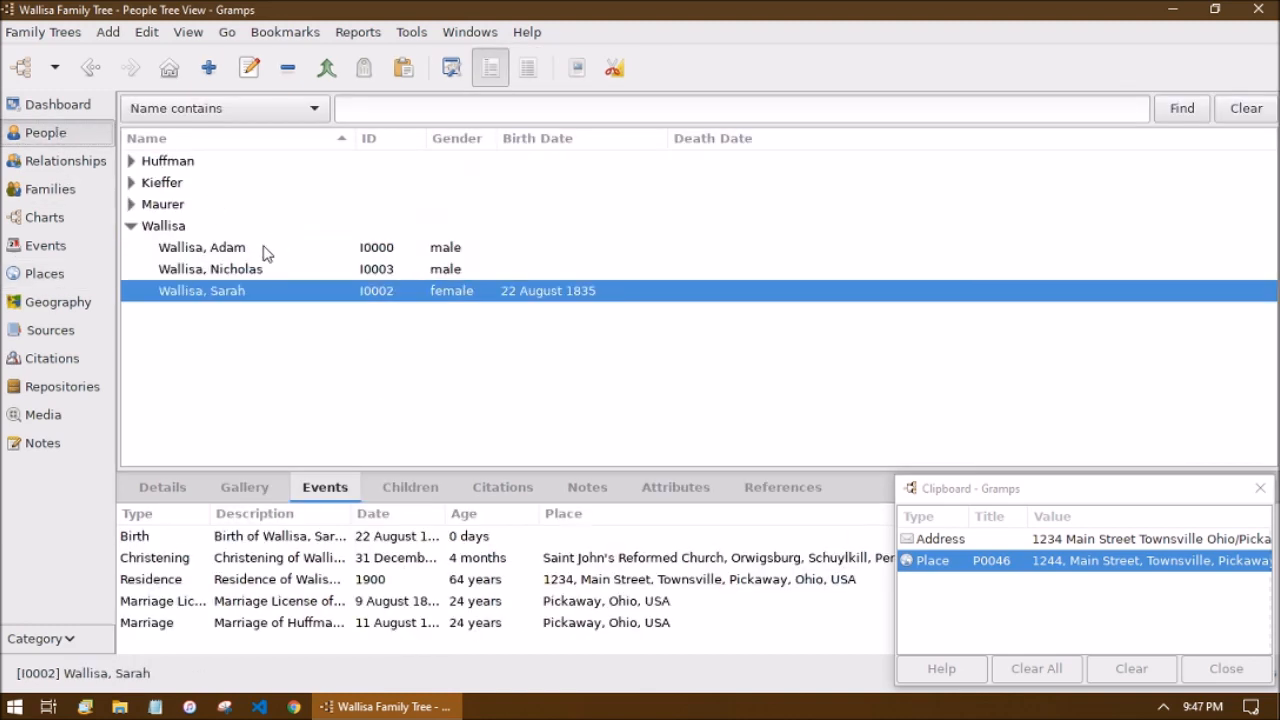
left_click(131, 161)
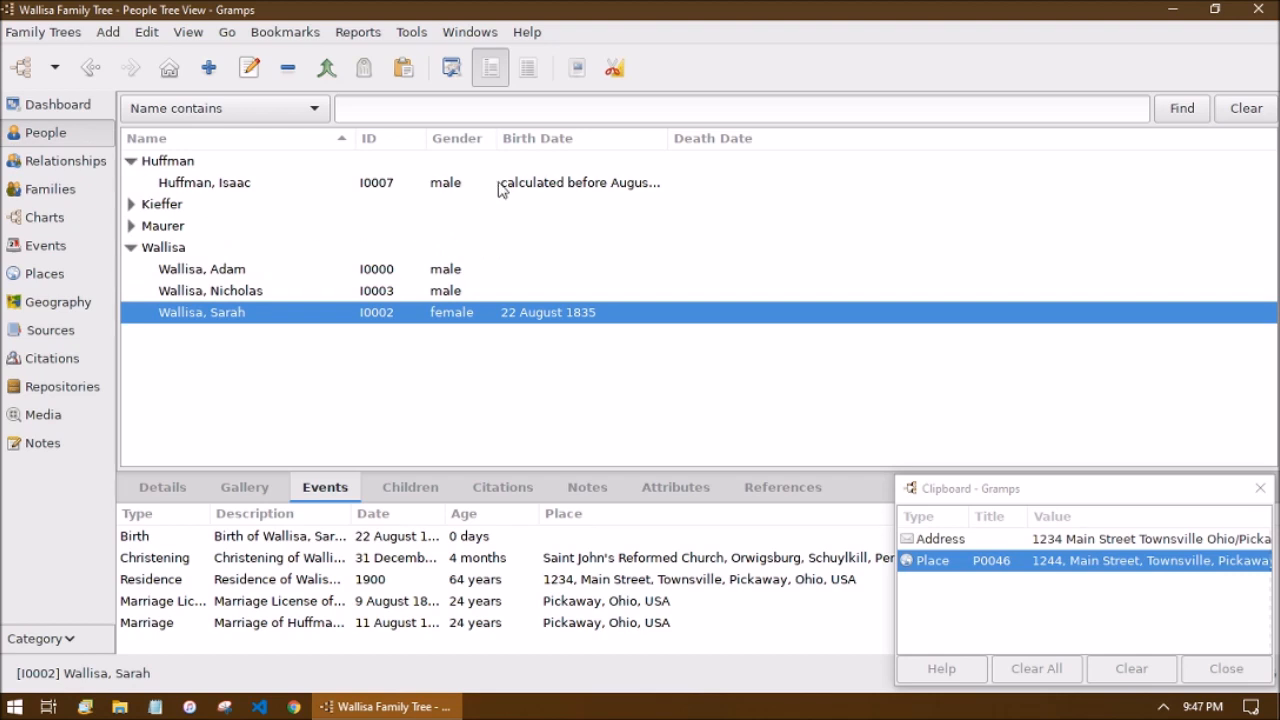
left_click(543, 190)
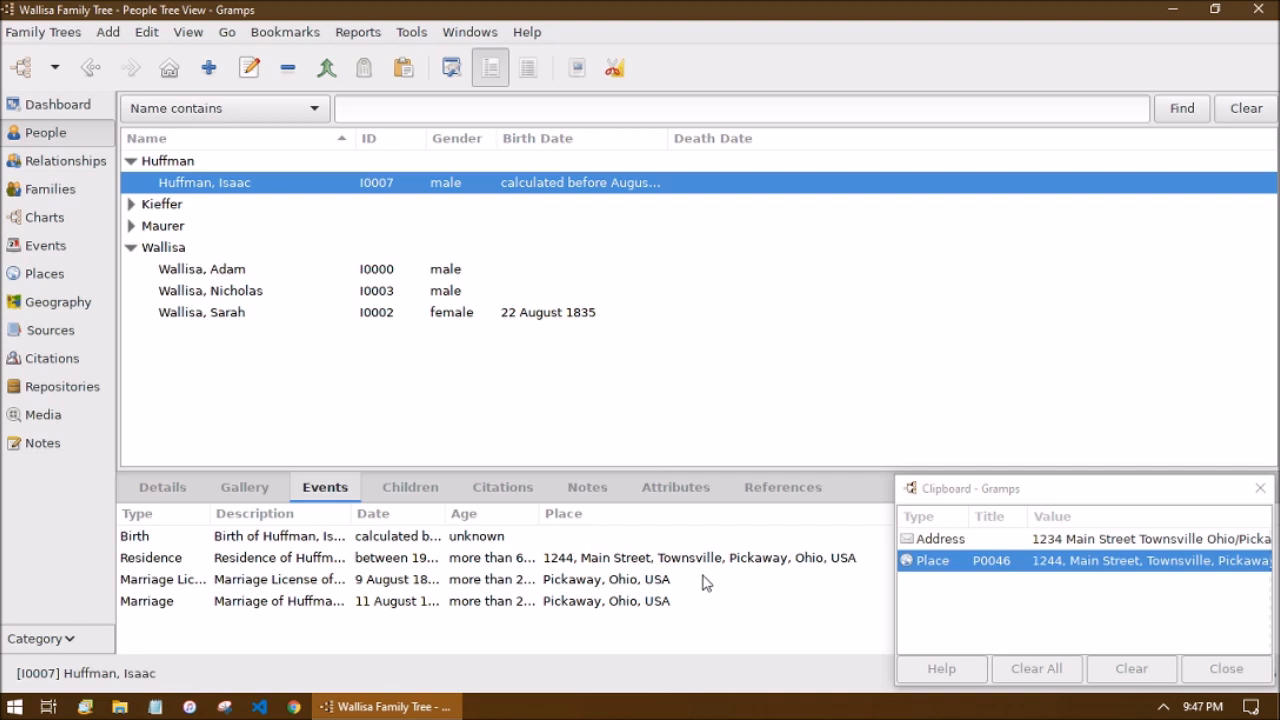
left_click(566, 314)
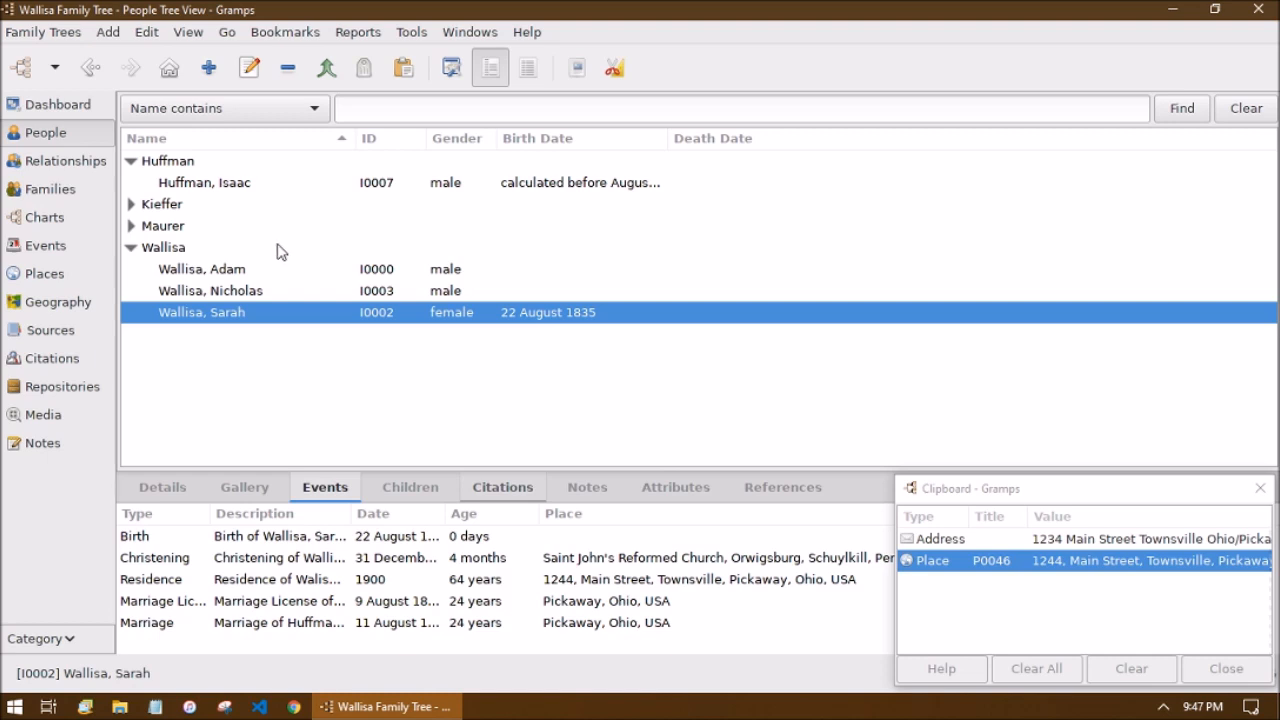
left_click(42, 273)
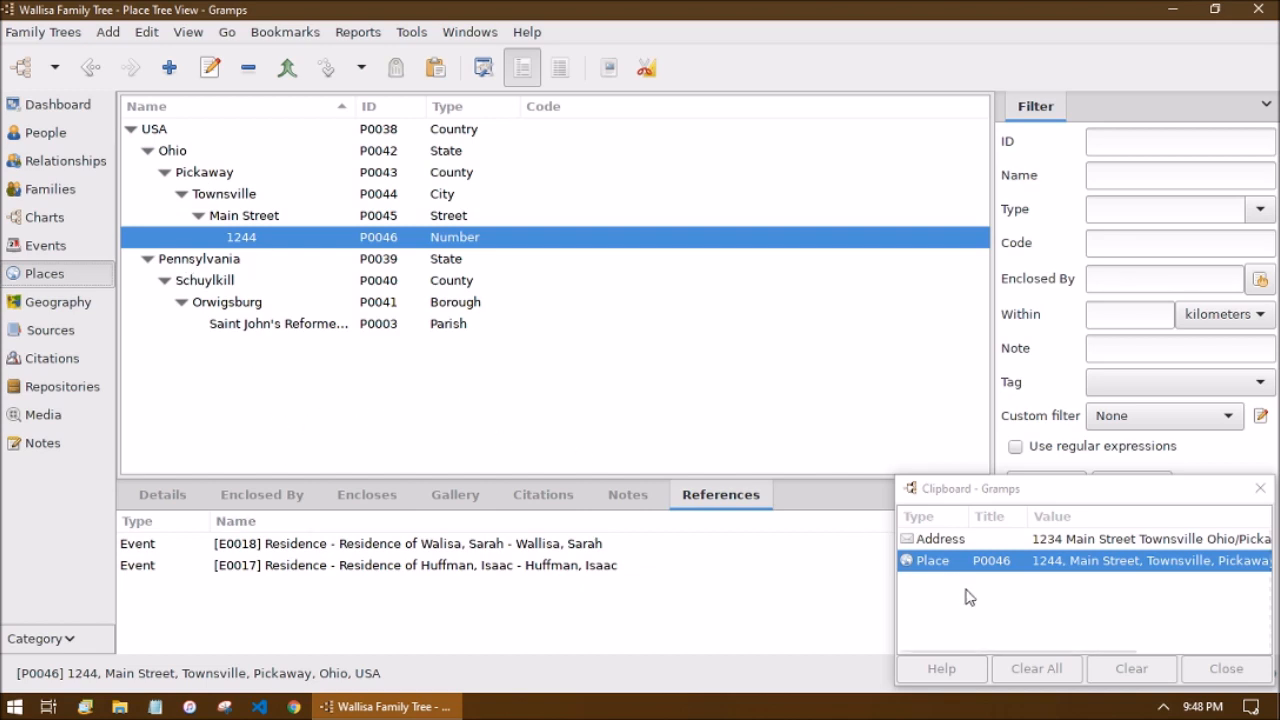
left_click(980, 496)
left_click(514, 400)
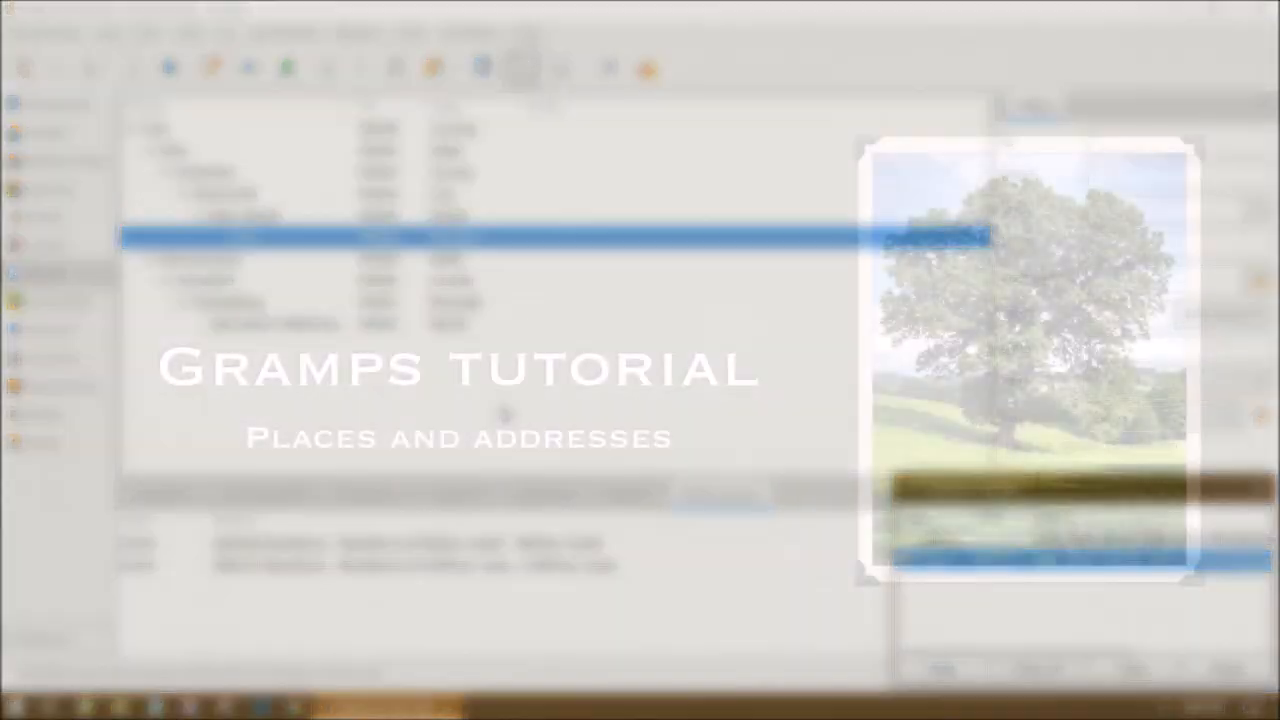